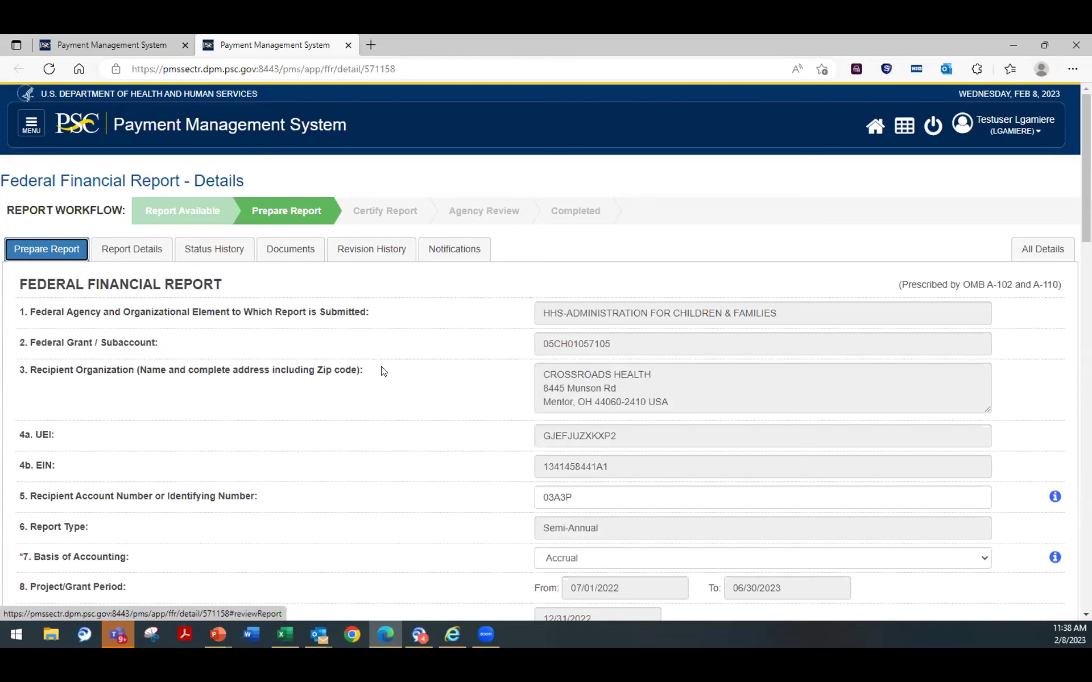
scroll(341, 350, "down", 4)
scroll(341, 350, "down", 5)
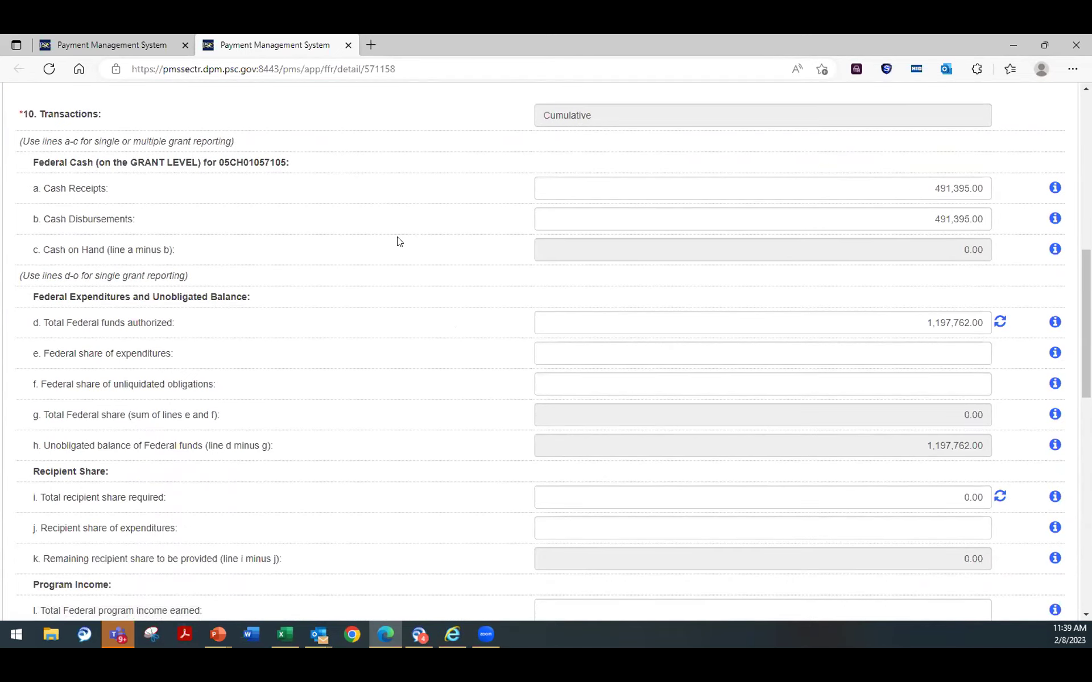
scroll(397, 237, "down", 1)
scroll(398, 237, "up", 2)
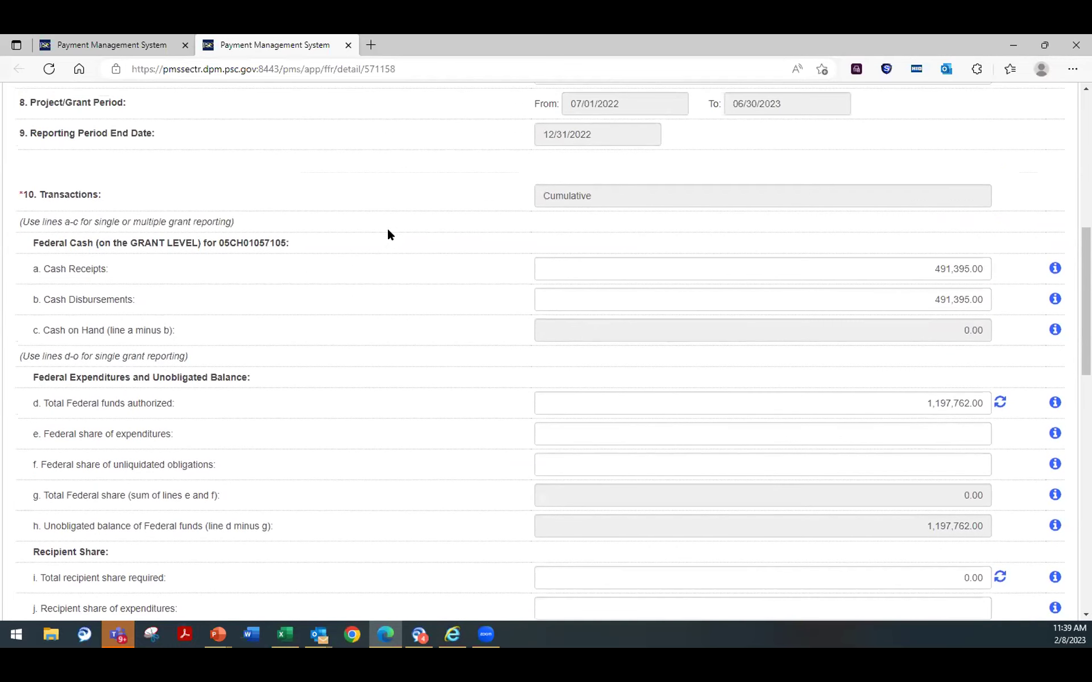
scroll(388, 229, "up", 1)
scroll(388, 227, "down", 1)
scroll(389, 229, "down", 1)
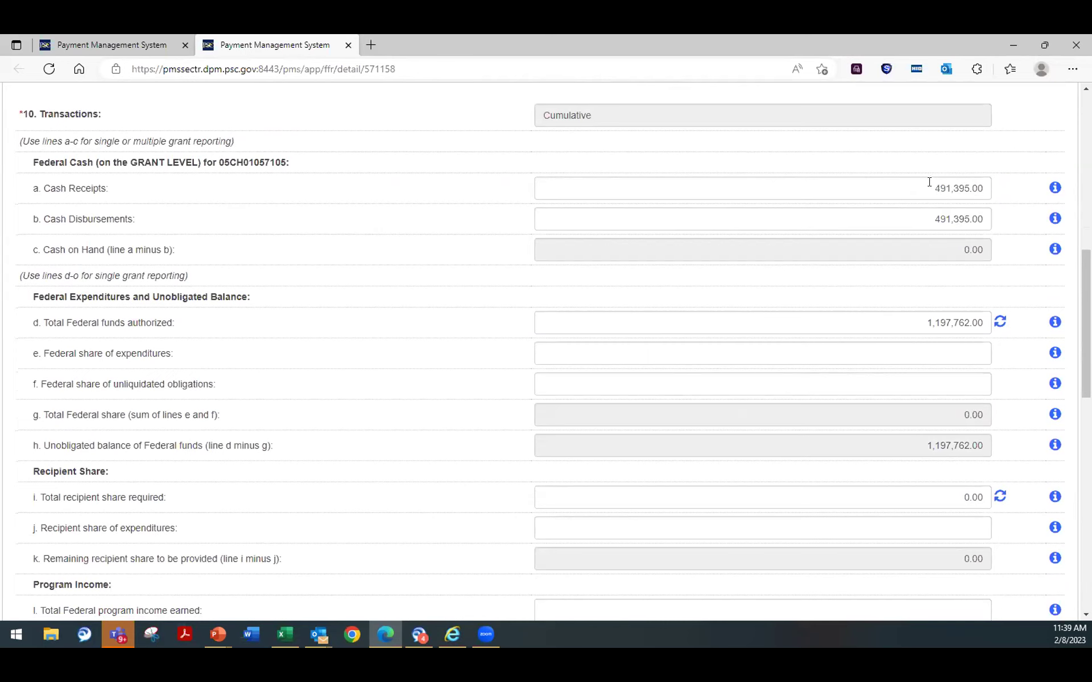
Step: Replace cash receipts and cash disbursements with 500,000.00, fixing the mistyped disbursement amount
left_click_drag(929, 183, 989, 191)
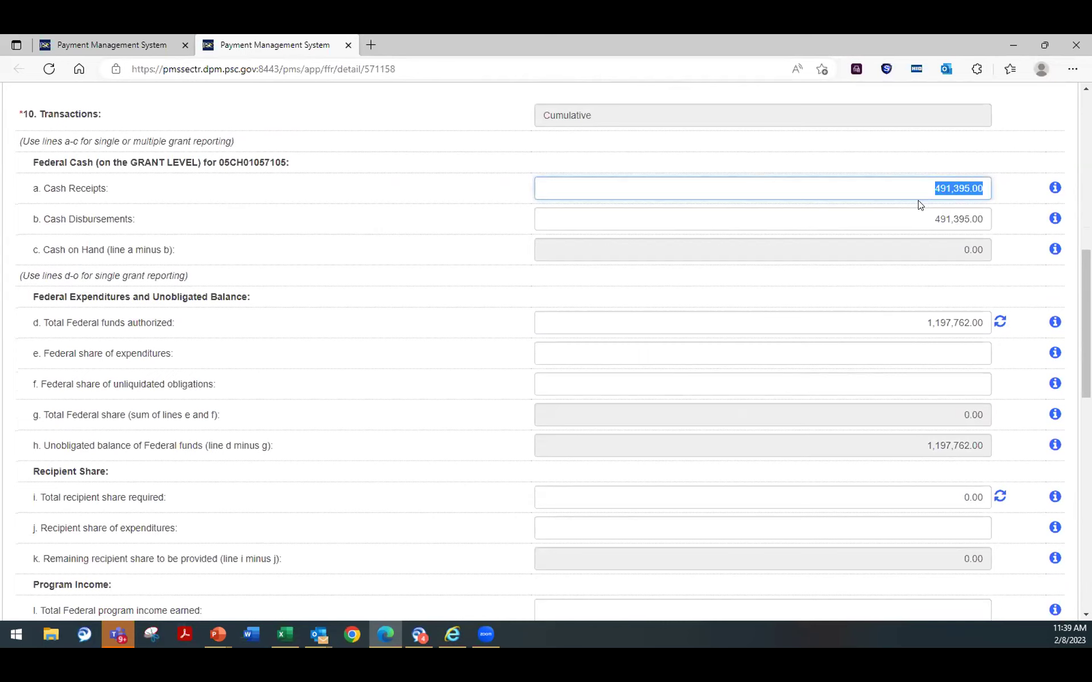
type("500")
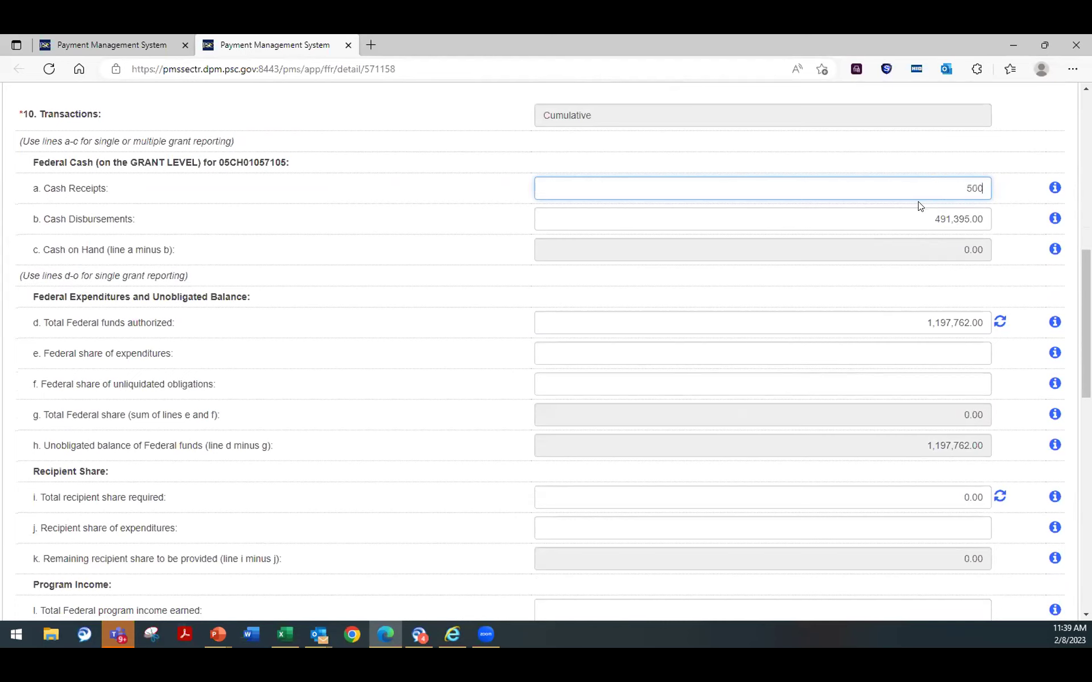
type(",000,000")
left_click(860, 312)
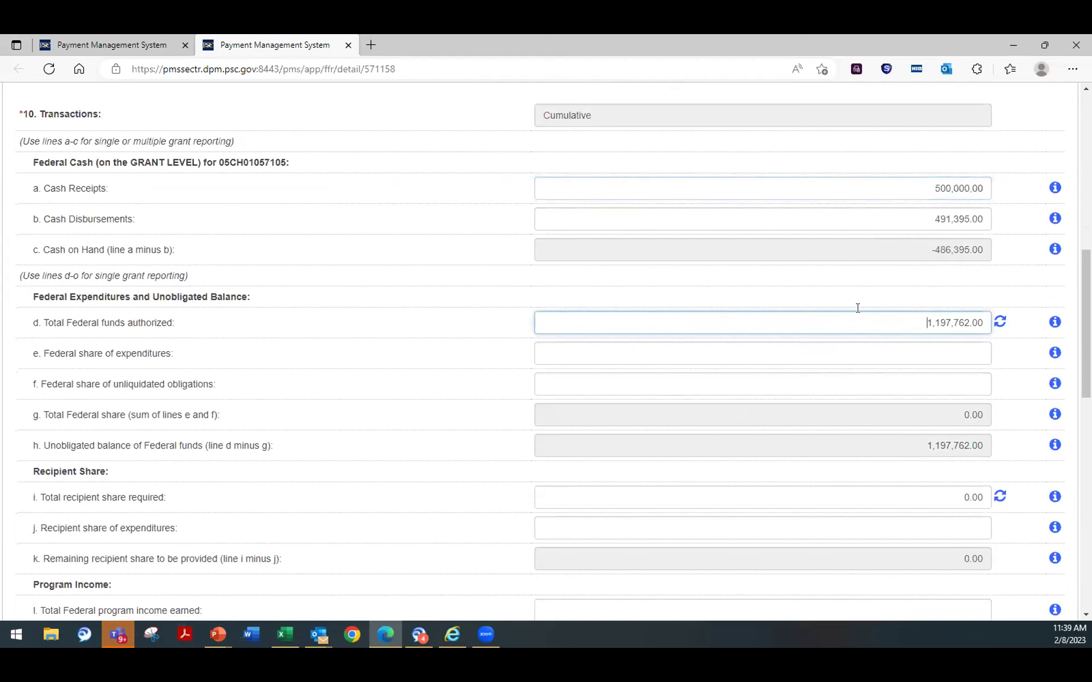
left_click_drag(932, 217, 1034, 226)
type("5")
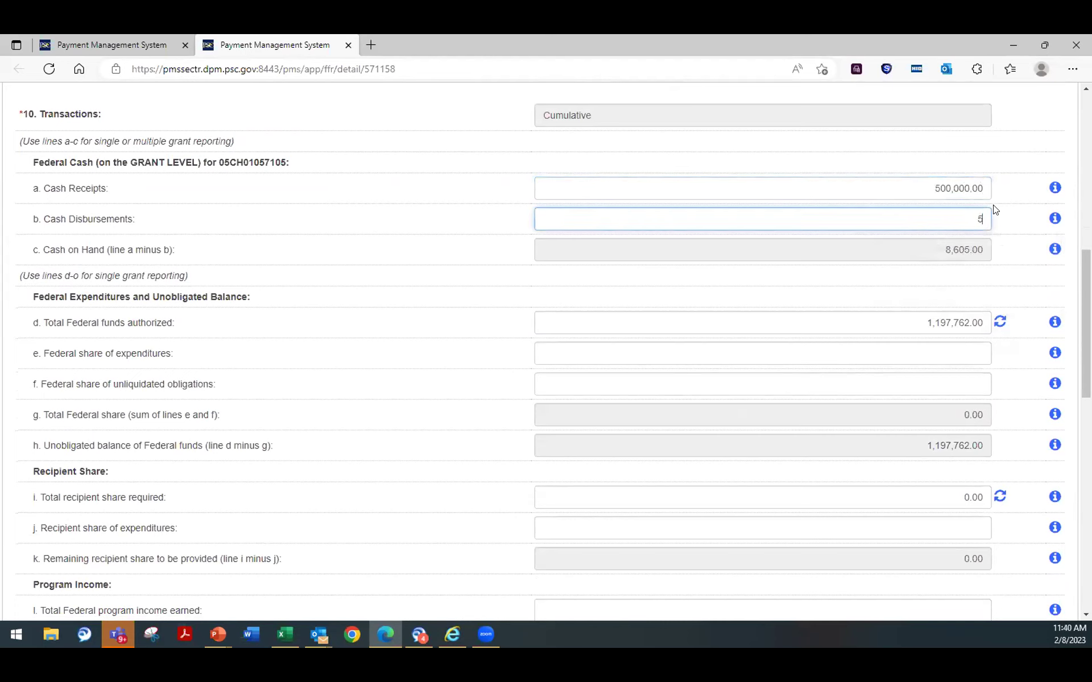
type(",000,000")
left_click(851, 306)
left_click(938, 220)
key("BackSpace")
left_click(823, 306)
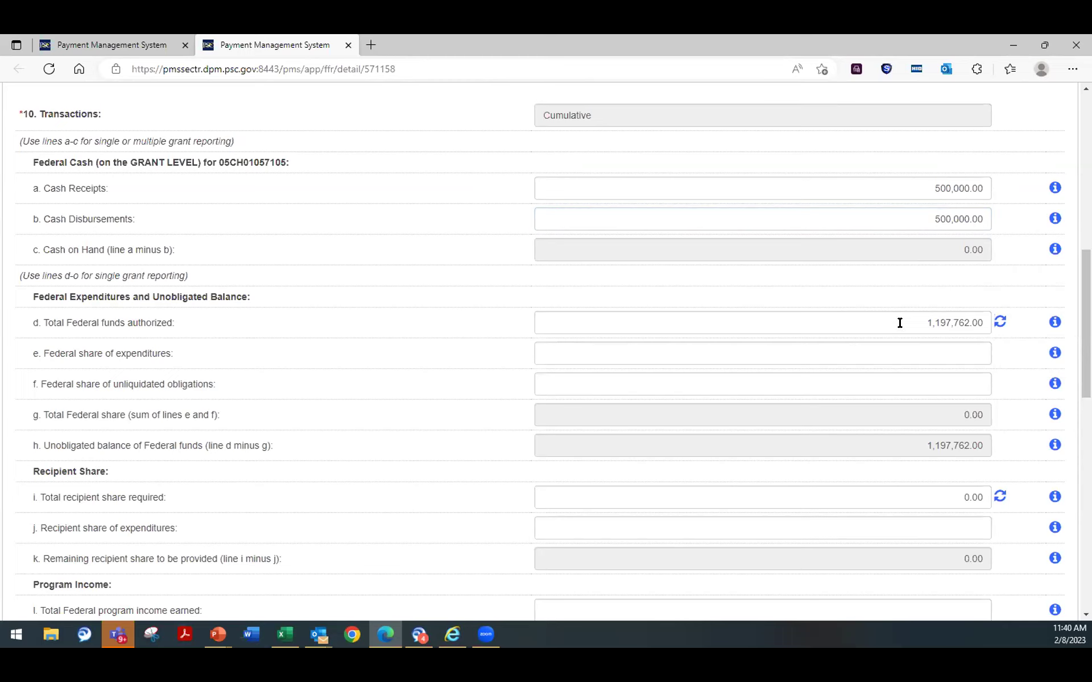
Step: Enter 450,000.00 Federal expenditures and 100,000.00 unliquidated obligations so totals recalculate
left_click(1000, 323)
left_click(824, 346)
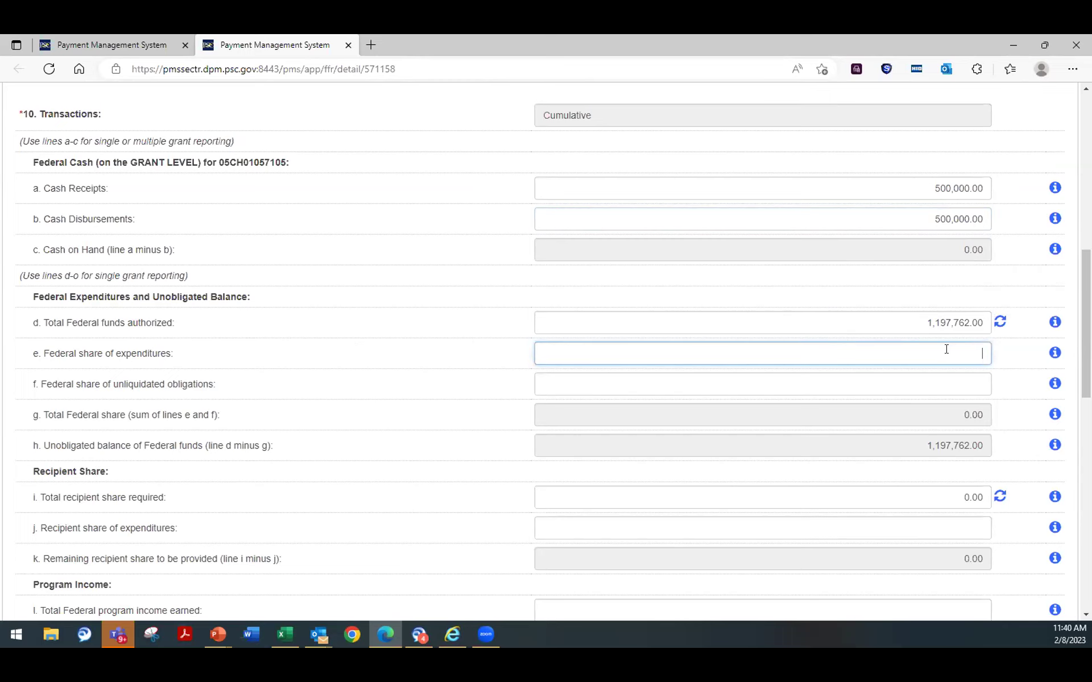
type("450,000")
left_click(916, 383)
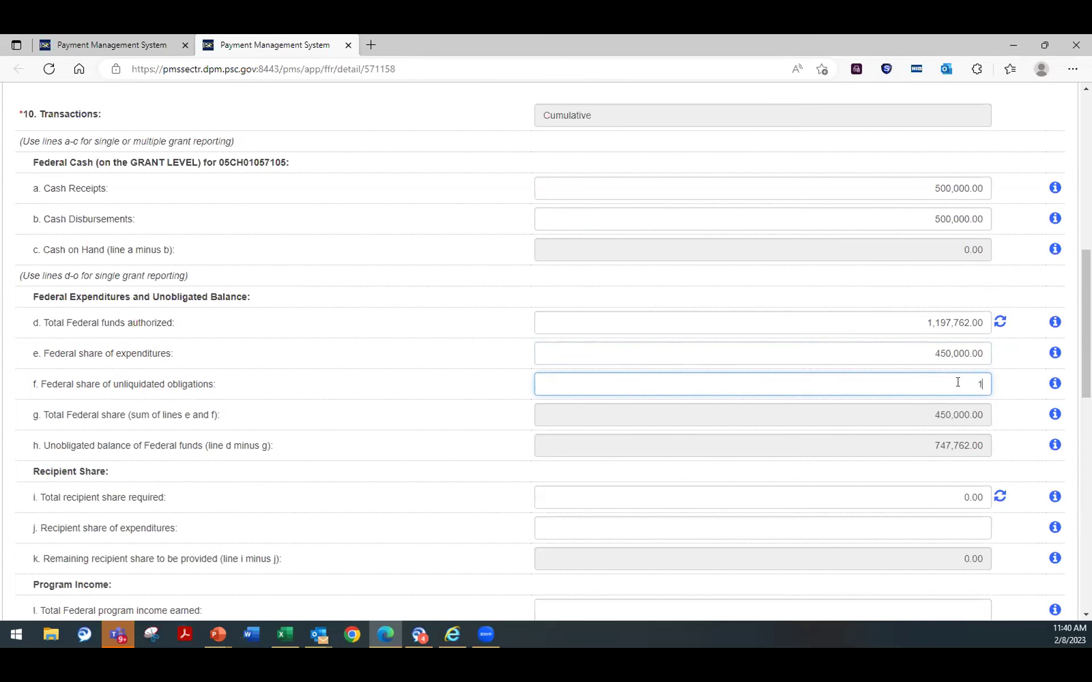
type("0000")
left_click(858, 408)
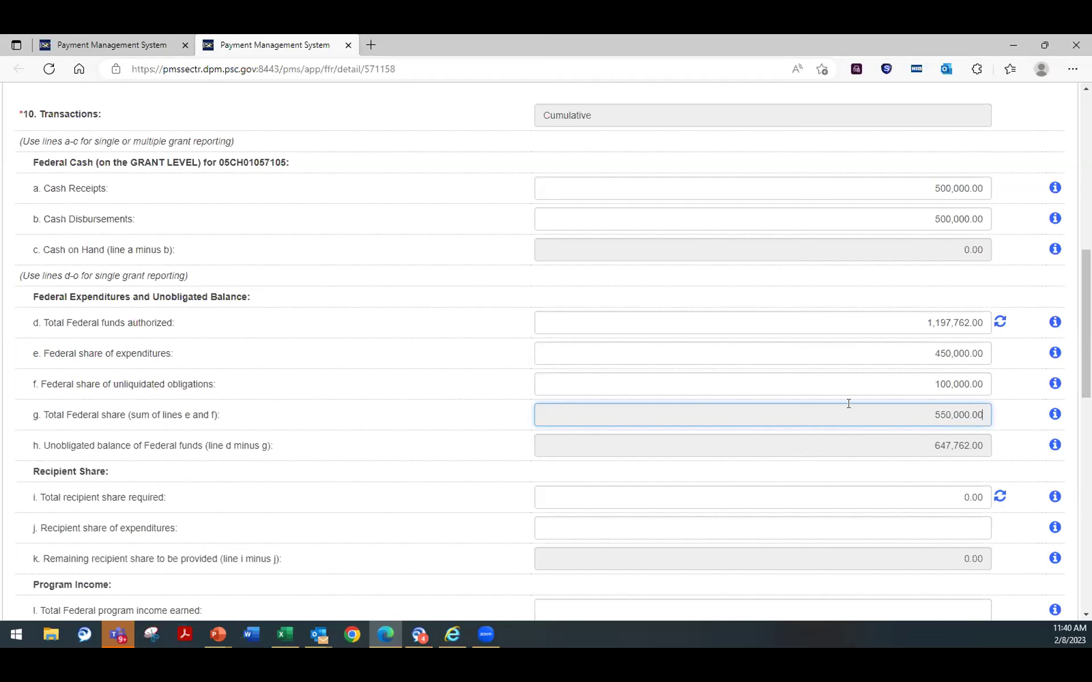
Step: Set line 10j, recipient share of expenditures, to 0.00
scroll(849, 403, "down", 3)
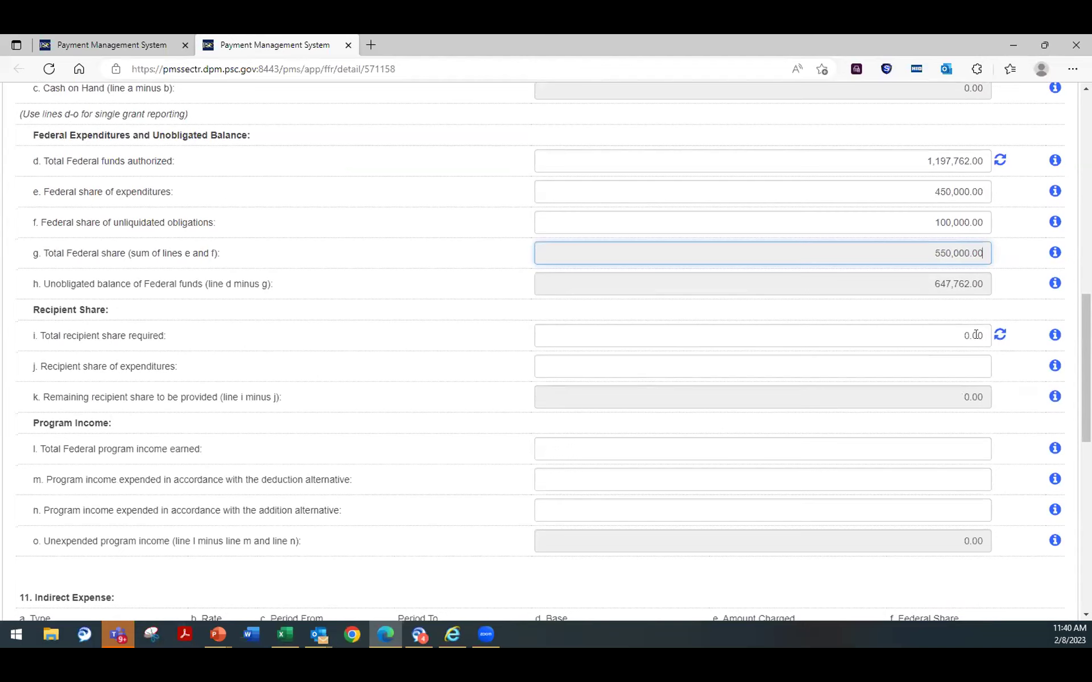
left_click(945, 362)
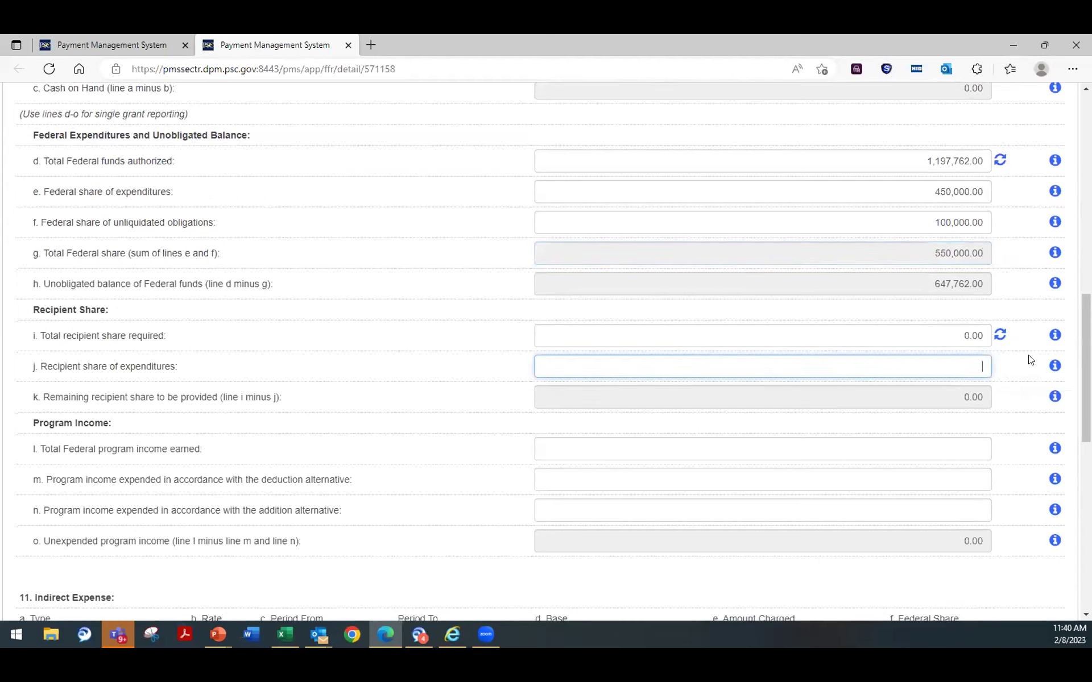
type("0.00")
left_click(840, 399)
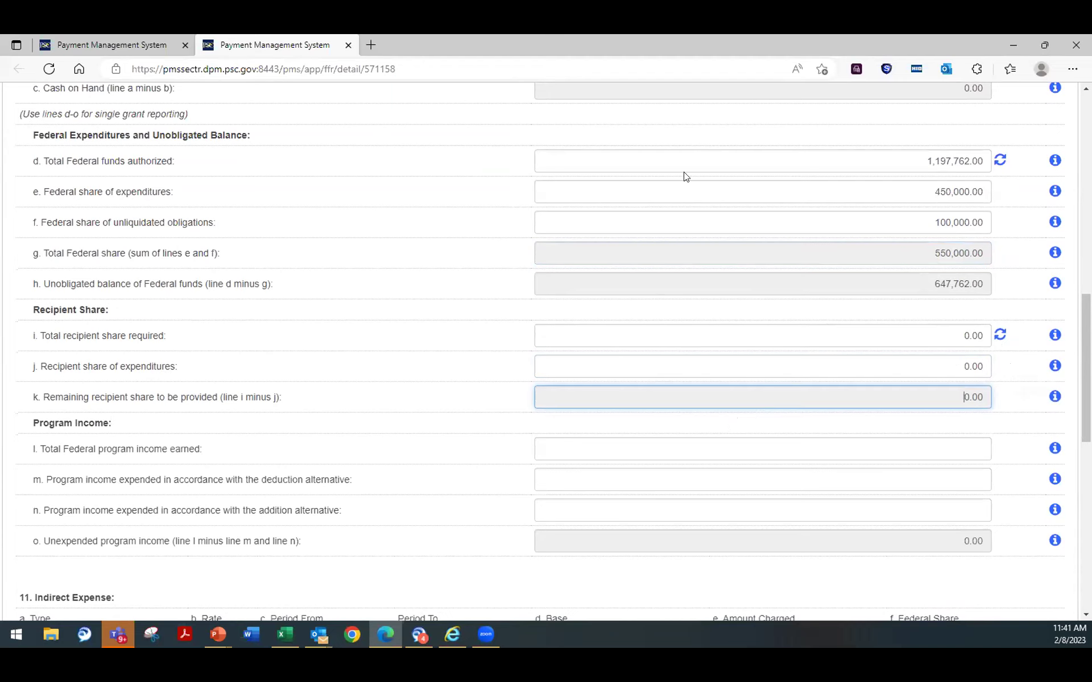
Step: Scroll through the form to review the Program Income and Indirect Expense sections
scroll(717, 324, "up", 3)
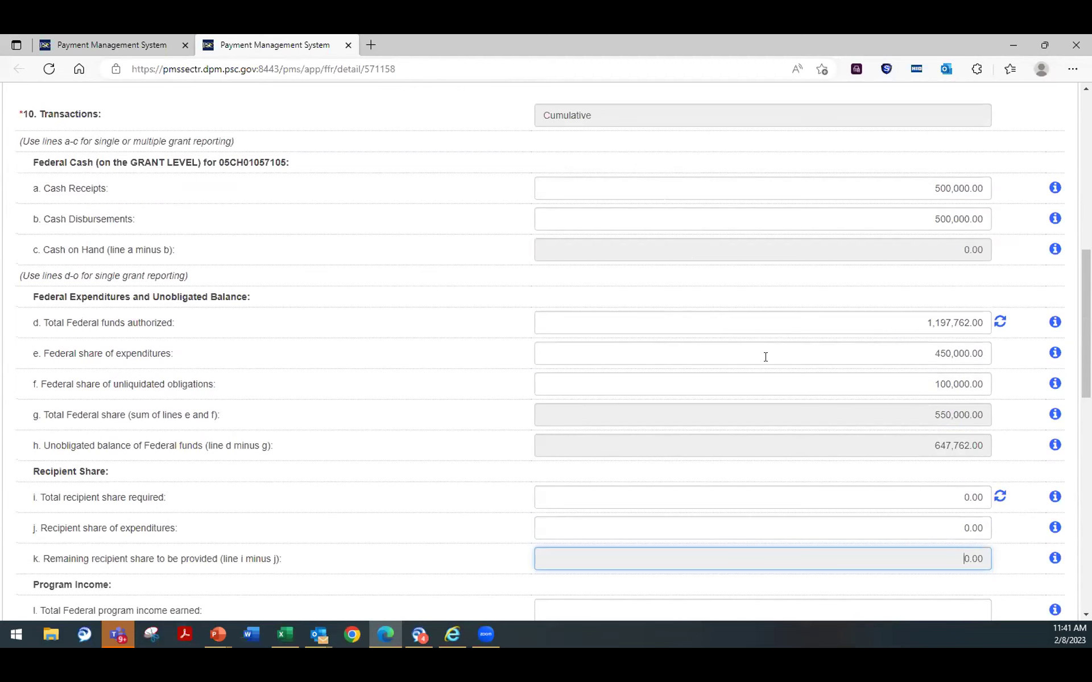
scroll(743, 324, "down", 4)
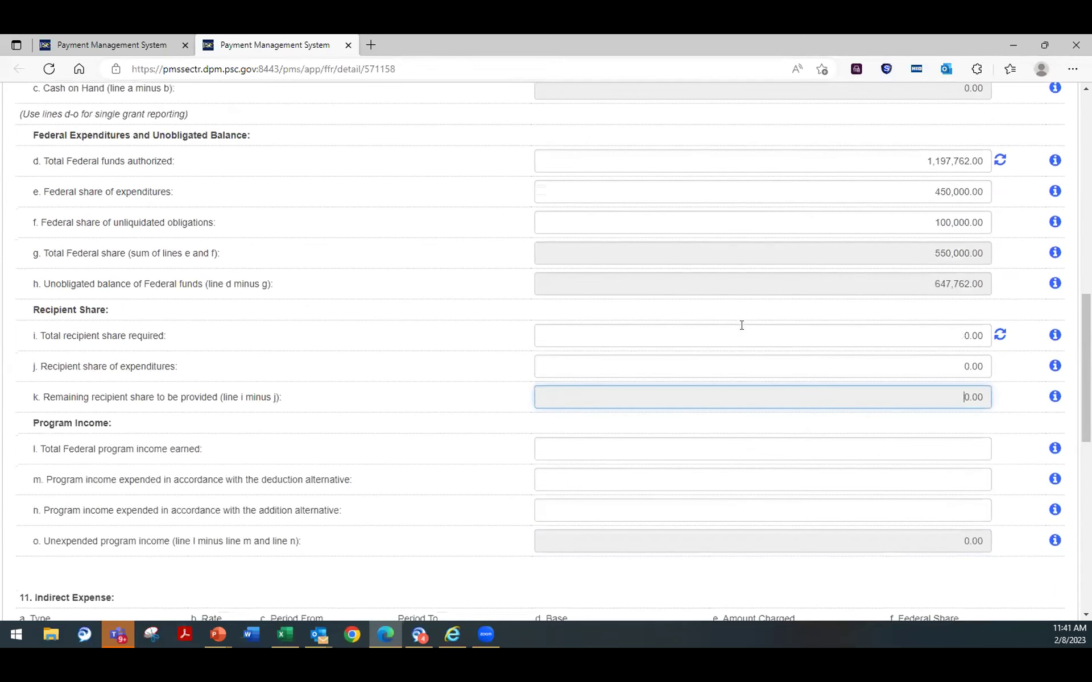
scroll(733, 333, "down", 1)
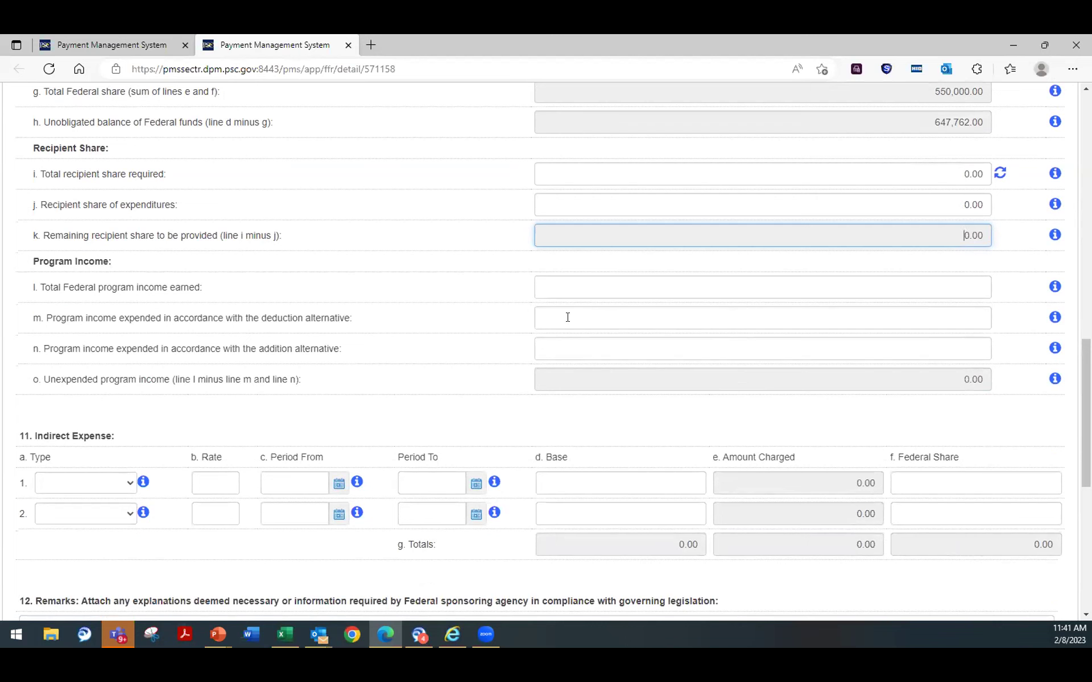
scroll(536, 319, "up", 2)
scroll(356, 261, "down", 2)
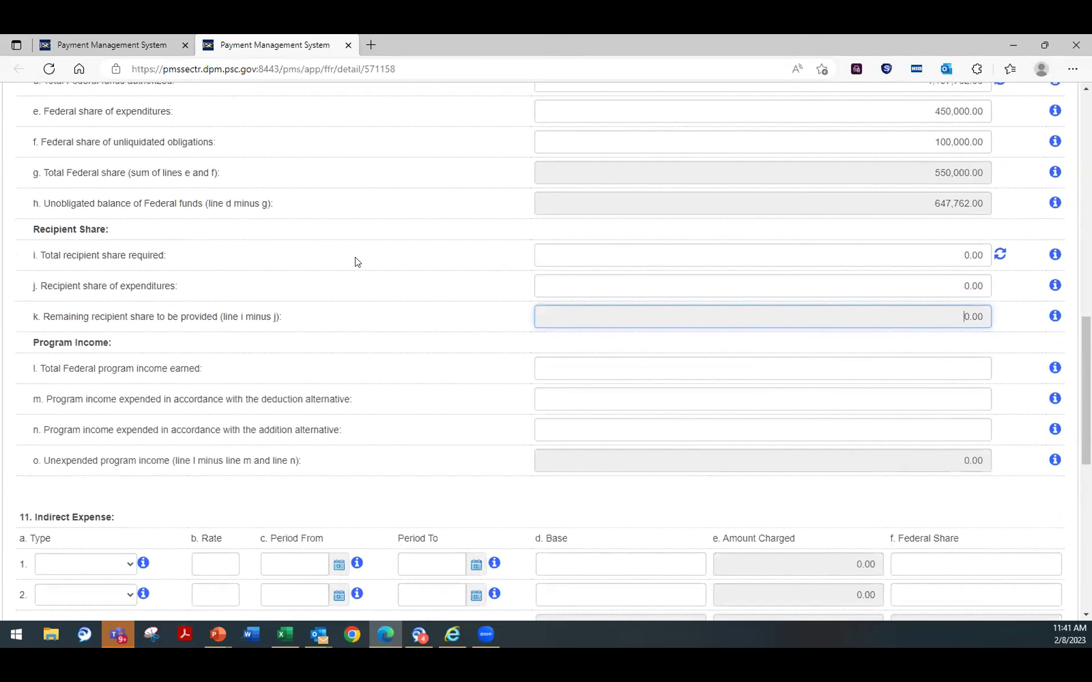
scroll(309, 251, "up", 2)
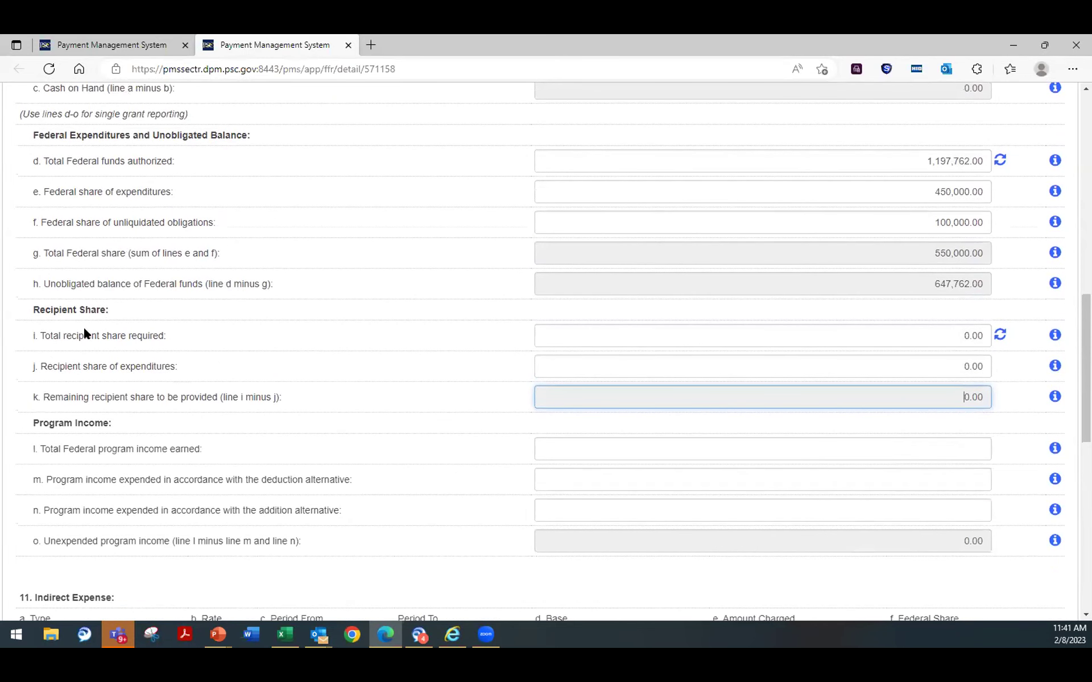
scroll(552, 407, "down", 1)
scroll(553, 407, "down", 2)
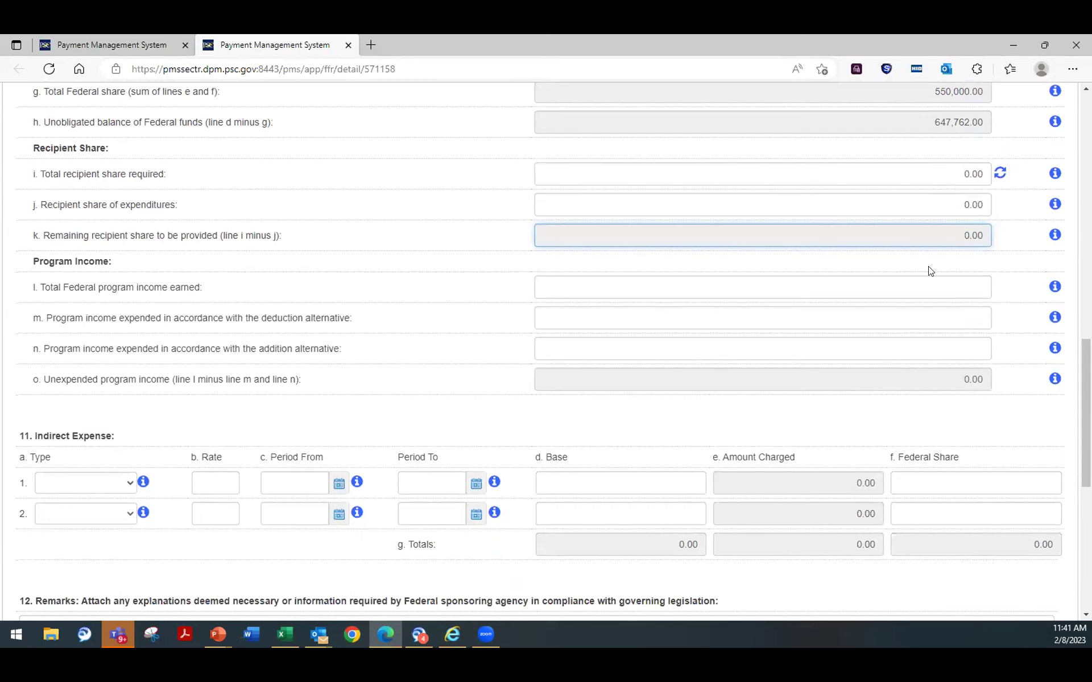
Step: Step through the total, deduction and addition program income fields
left_click(964, 289)
left_click(933, 318)
left_click(923, 348)
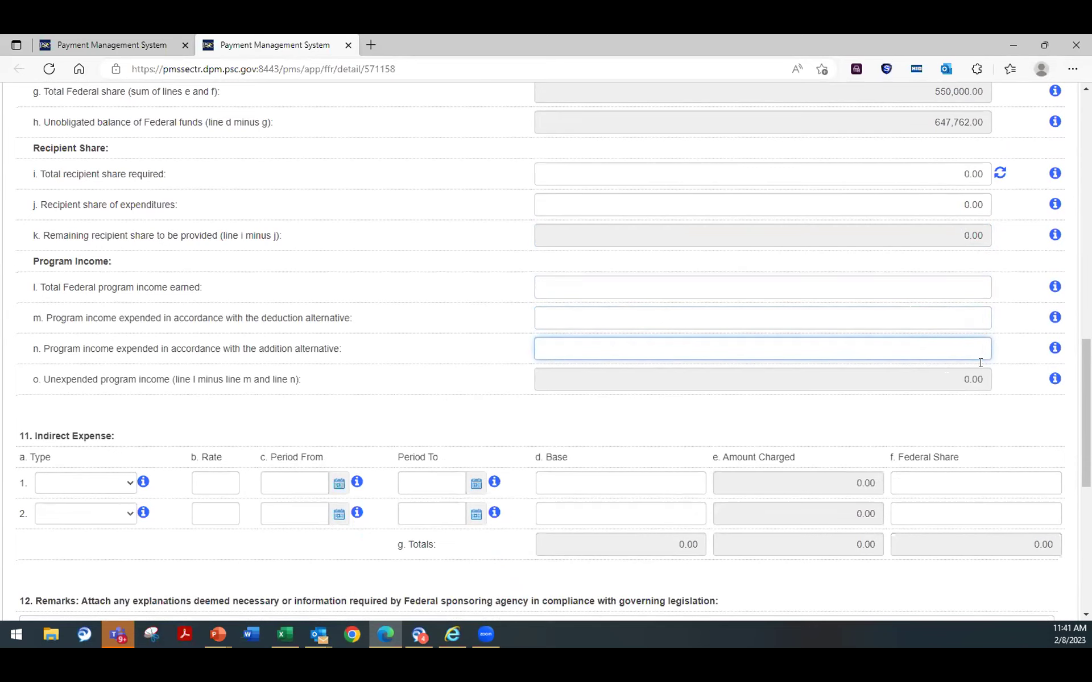
scroll(663, 288, "down", 3)
scroll(373, 370, "down", 2)
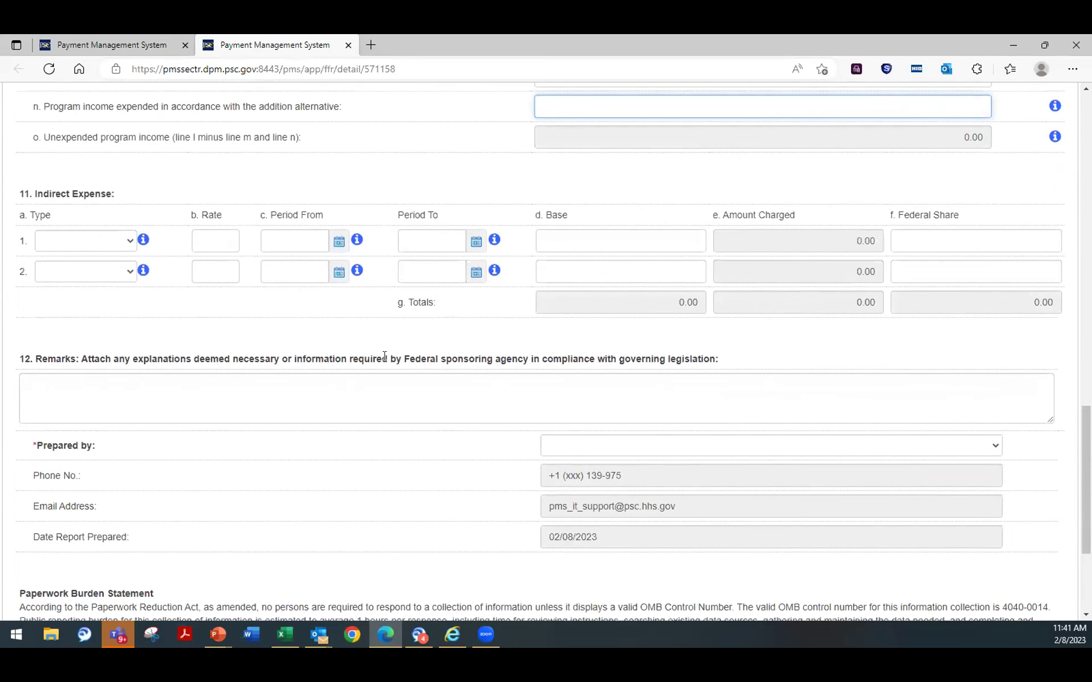
Step: Enter an indirect expense rate of 8.00 in rows 1 and 2
left_click(220, 240)
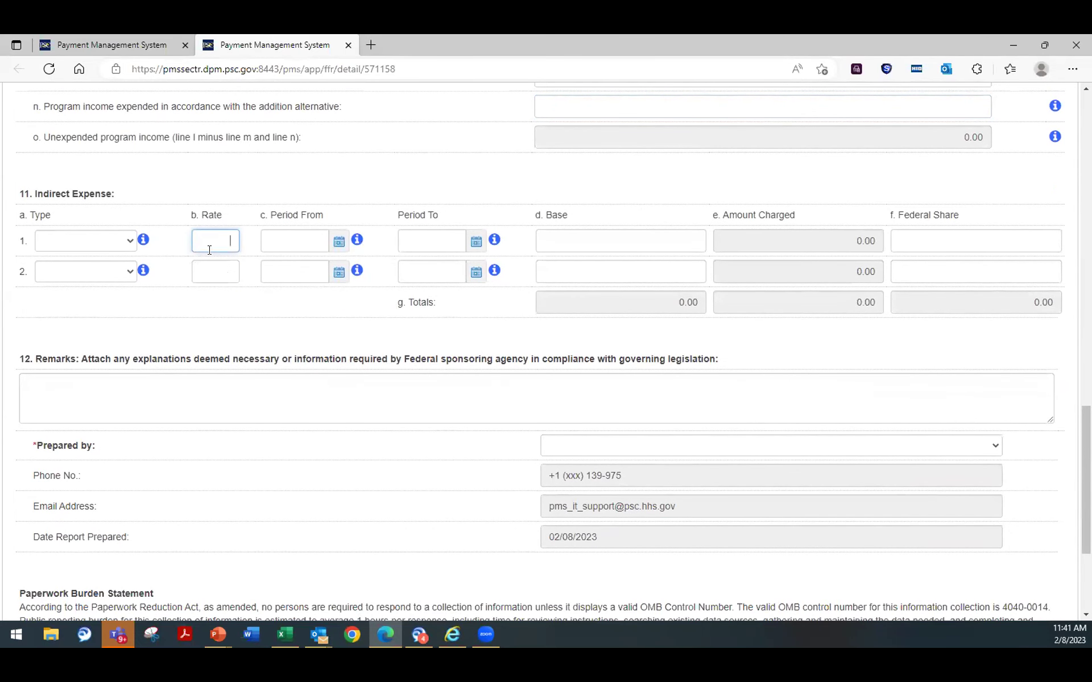
type("8.00")
left_click(227, 292)
left_click(209, 270)
type("8.00")
left_click(226, 324)
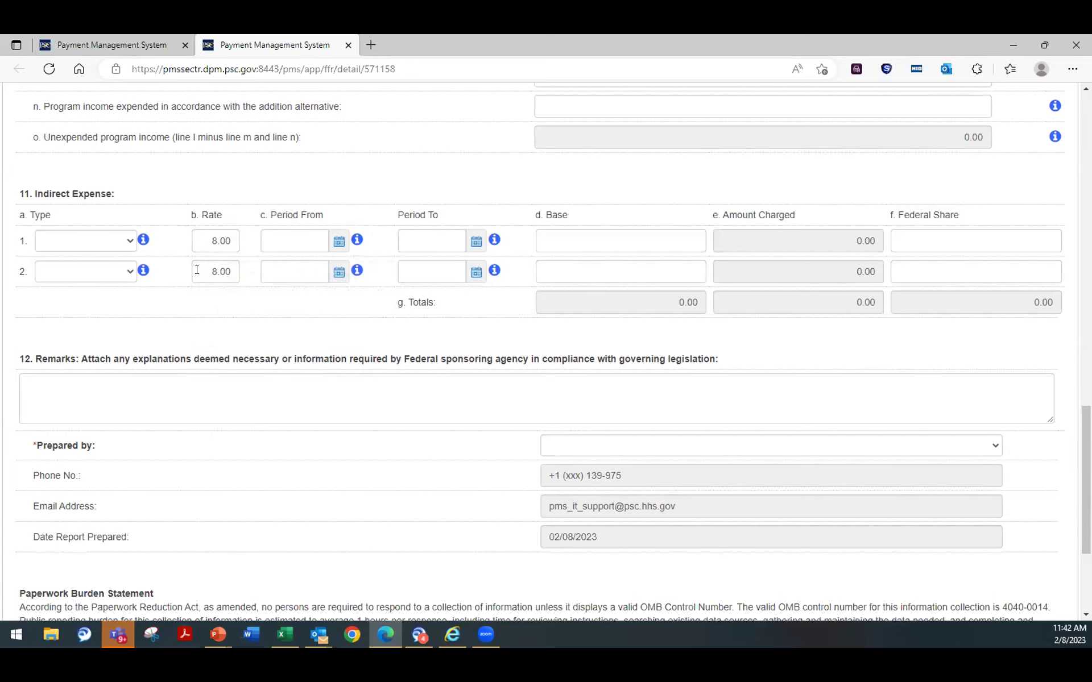
Step: Choose the signed-in user as report preparer and return to the Remarks box
scroll(461, 346, "down", 3)
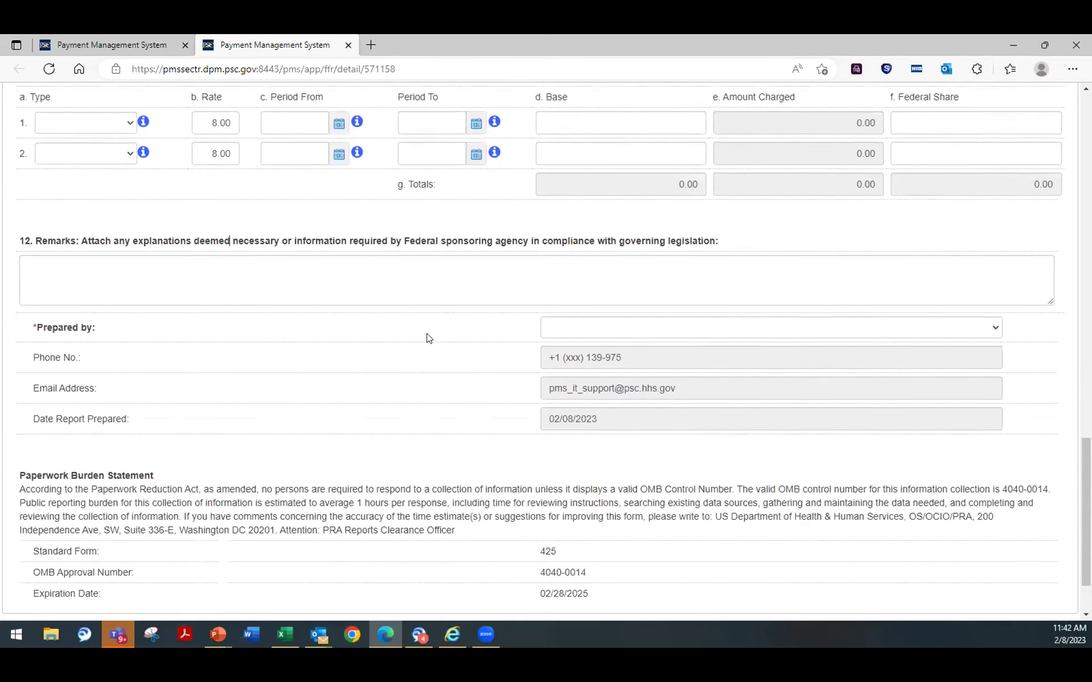
left_click(97, 234)
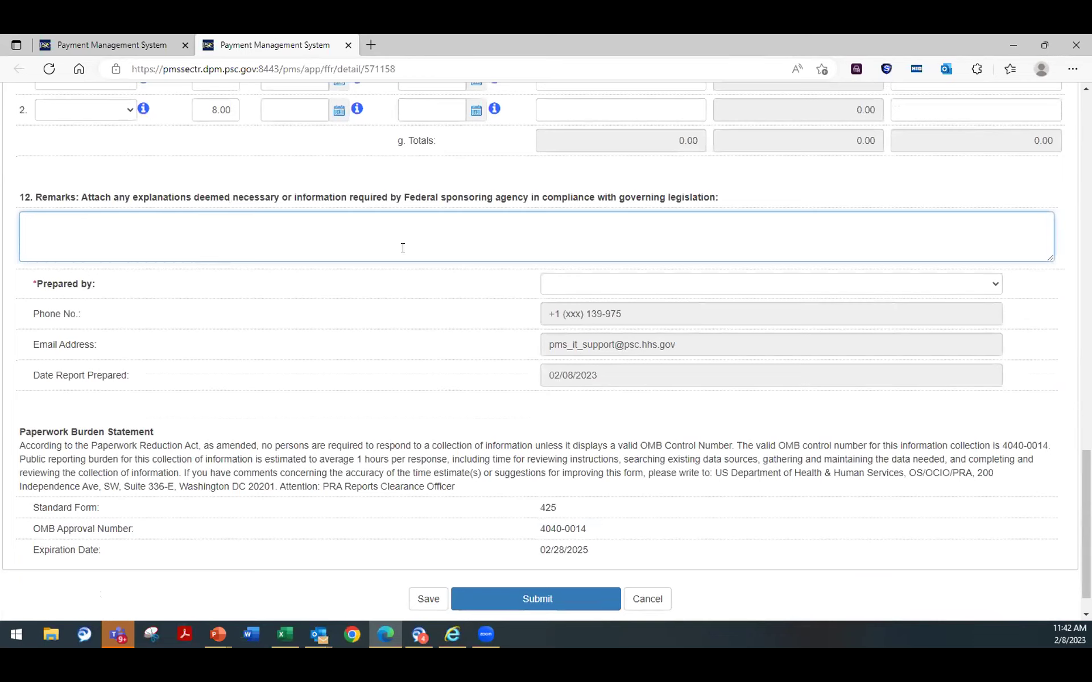
left_click(993, 284)
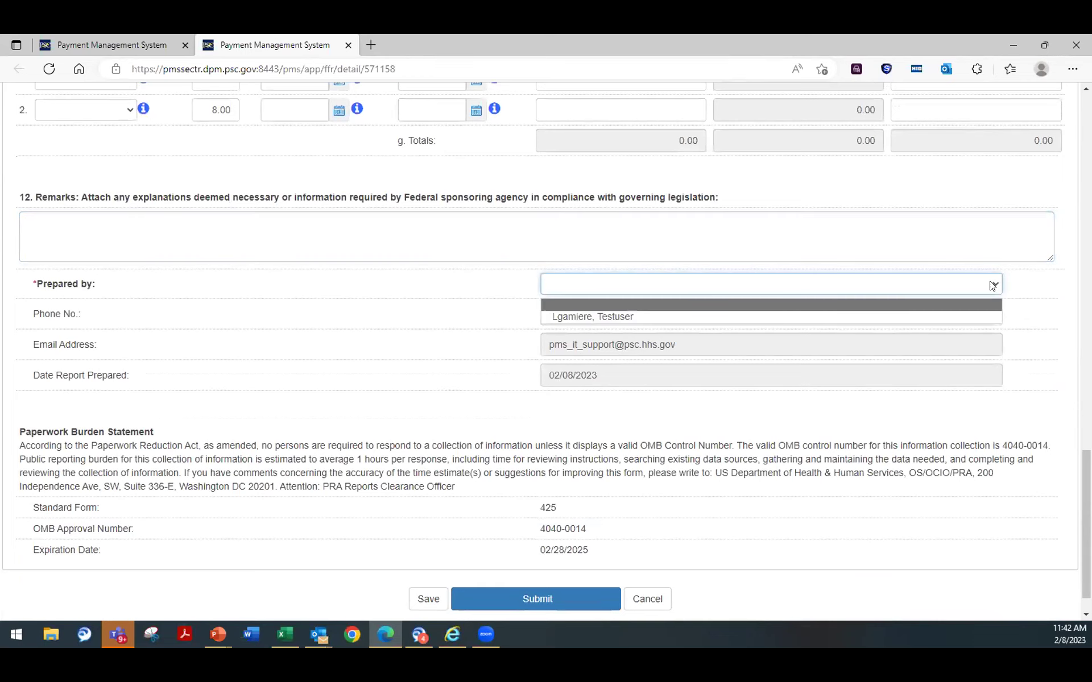
left_click(611, 317)
scroll(237, 360, "up", 3)
left_click(137, 393)
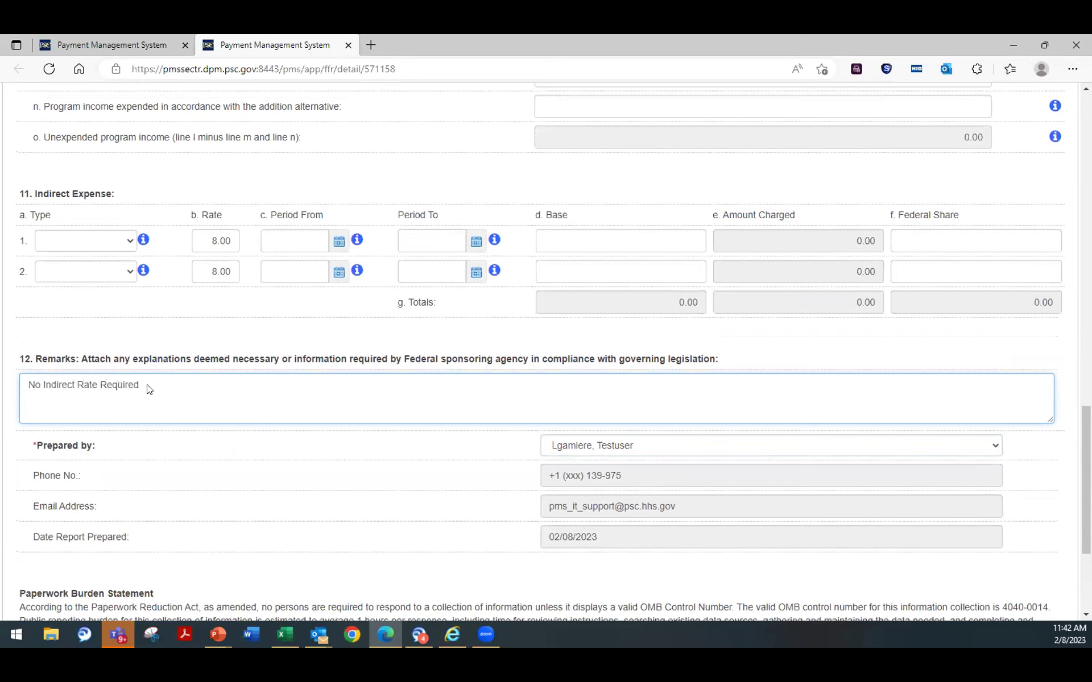
Step: Delete the 8.00 indirect expense rate from rows 1 and 2
left_click(225, 240)
key("BackSpace")
left_click(233, 268)
key("BackSpace")
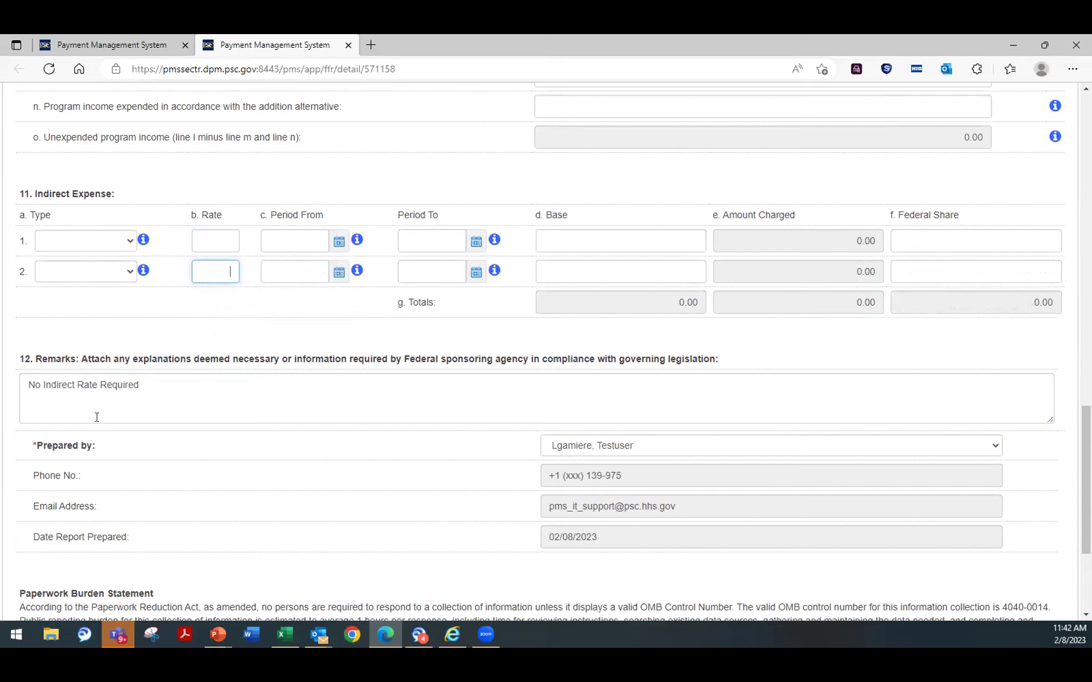
Step: Return to Remarks and review the 550,000.00 Federal share and 647,762.00 unobligated totals
left_click(186, 384)
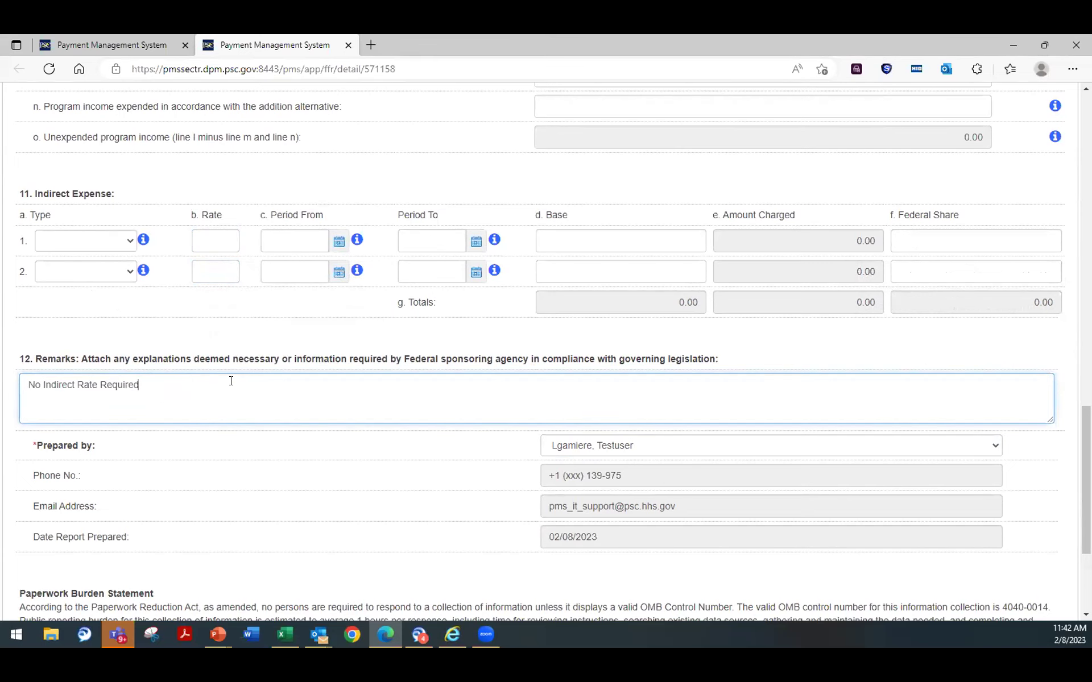
scroll(249, 372, "down", 2)
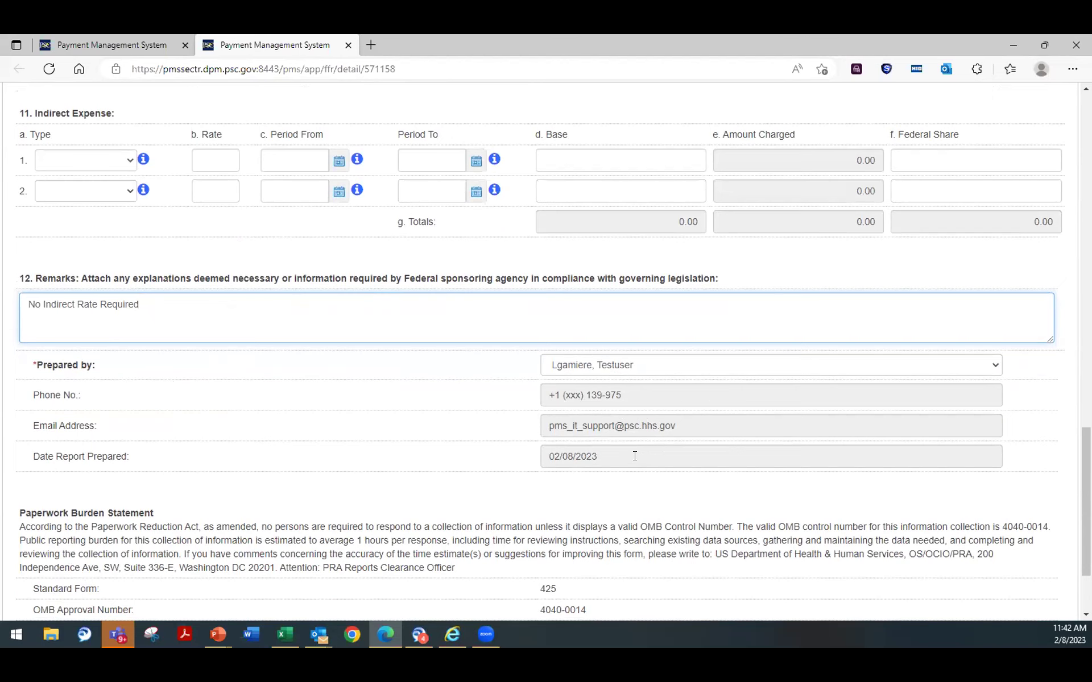
scroll(631, 457, "down", 2)
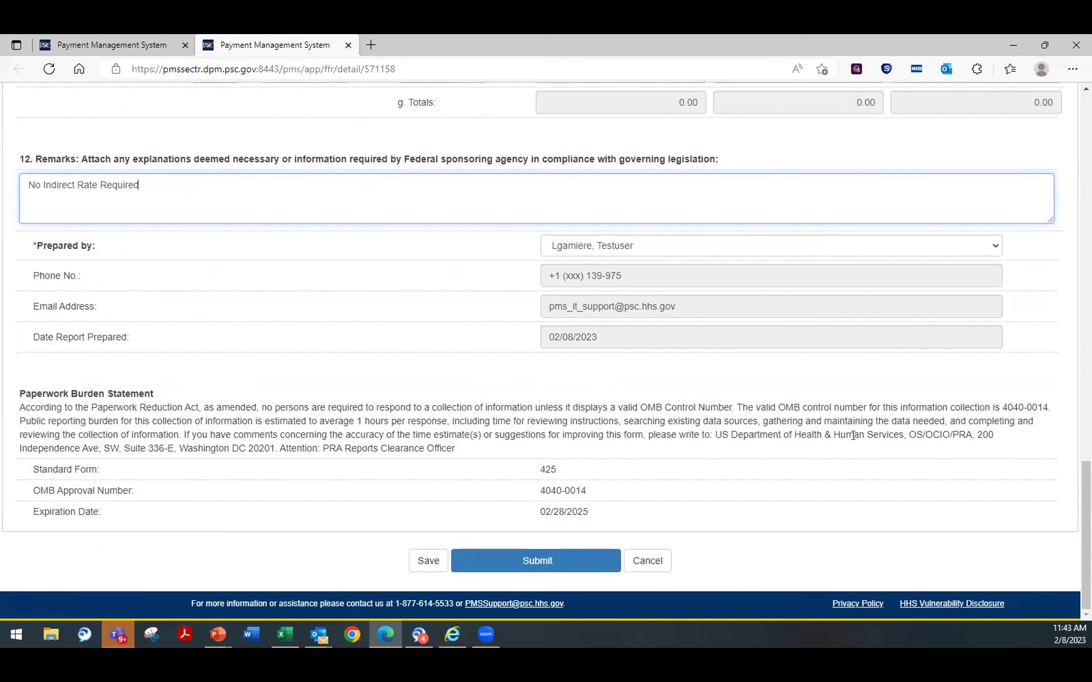
scroll(562, 324, "up", 8)
scroll(562, 324, "up", 6)
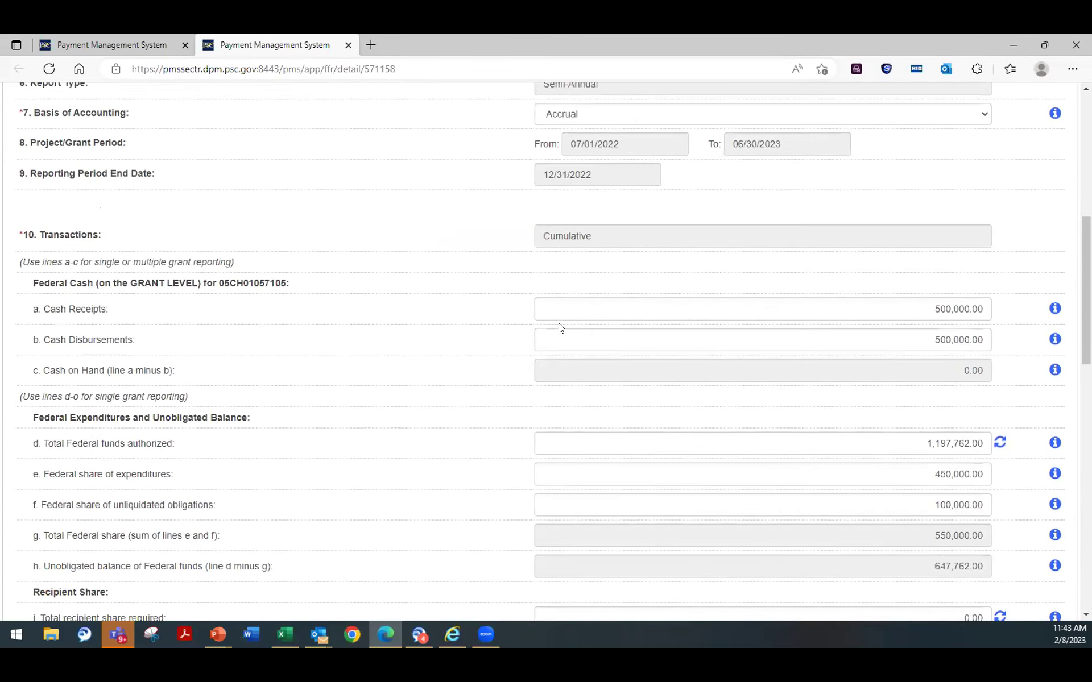
scroll(569, 399, "down", 14)
Step: Submit the prepared report and acknowledge the Success confirmation
left_click(527, 563)
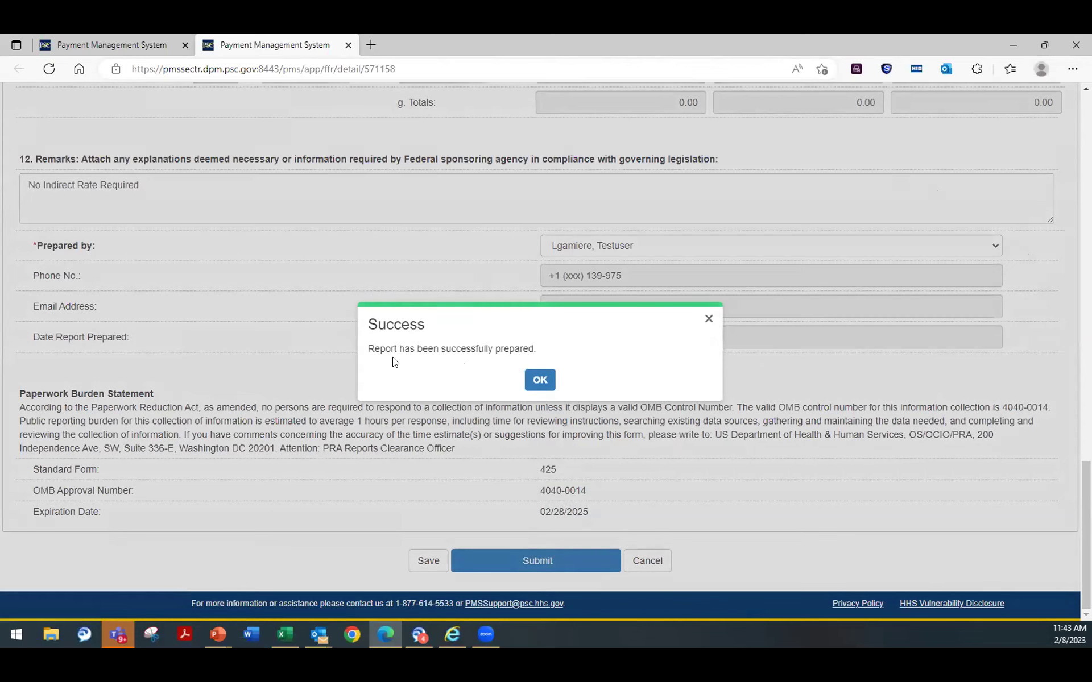
left_click(543, 378)
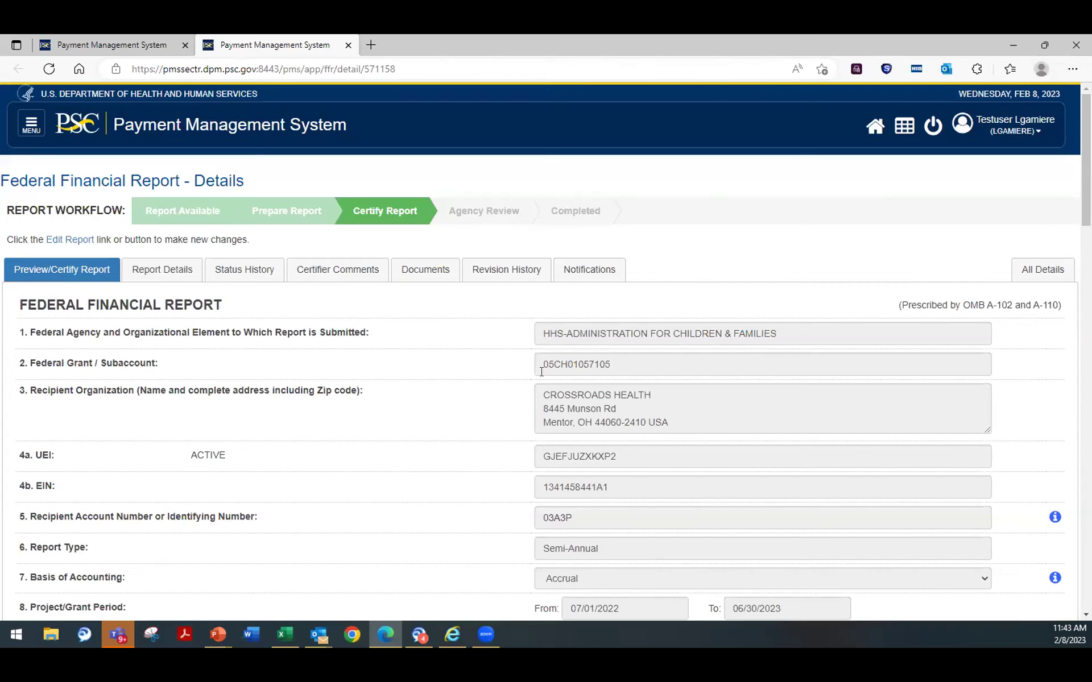
Step: Sign line 13b as the signed-in certifying official, certify the report, and confirm success
scroll(528, 381, "down", 20)
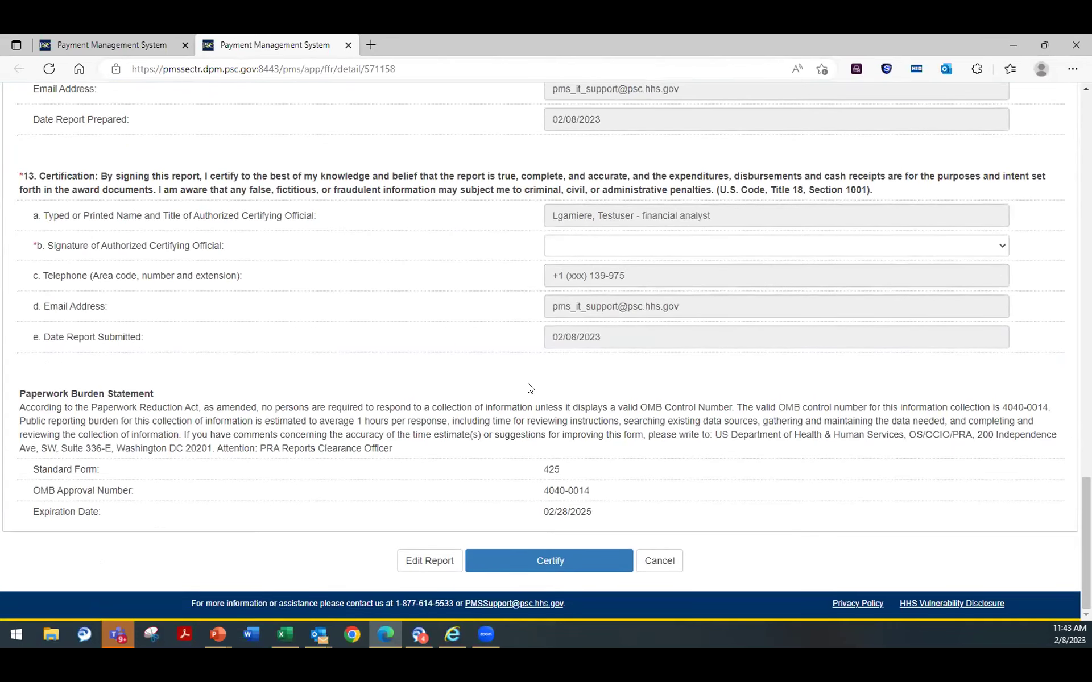
scroll(407, 387, "up", 1)
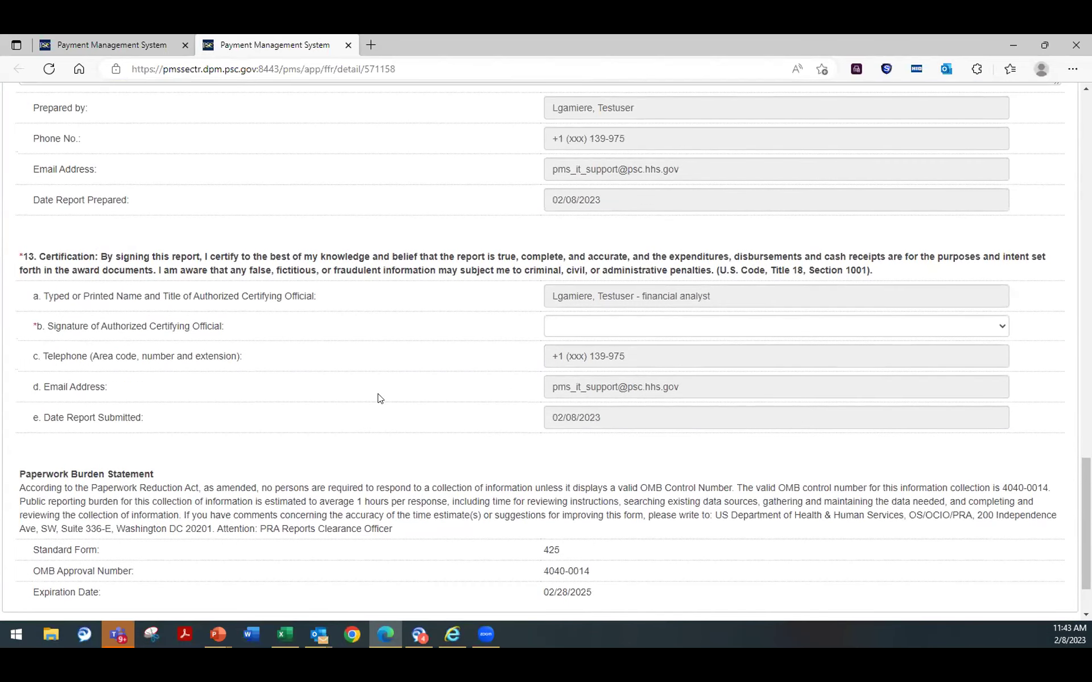
scroll(378, 392, "up", 2)
scroll(375, 390, "down", 3)
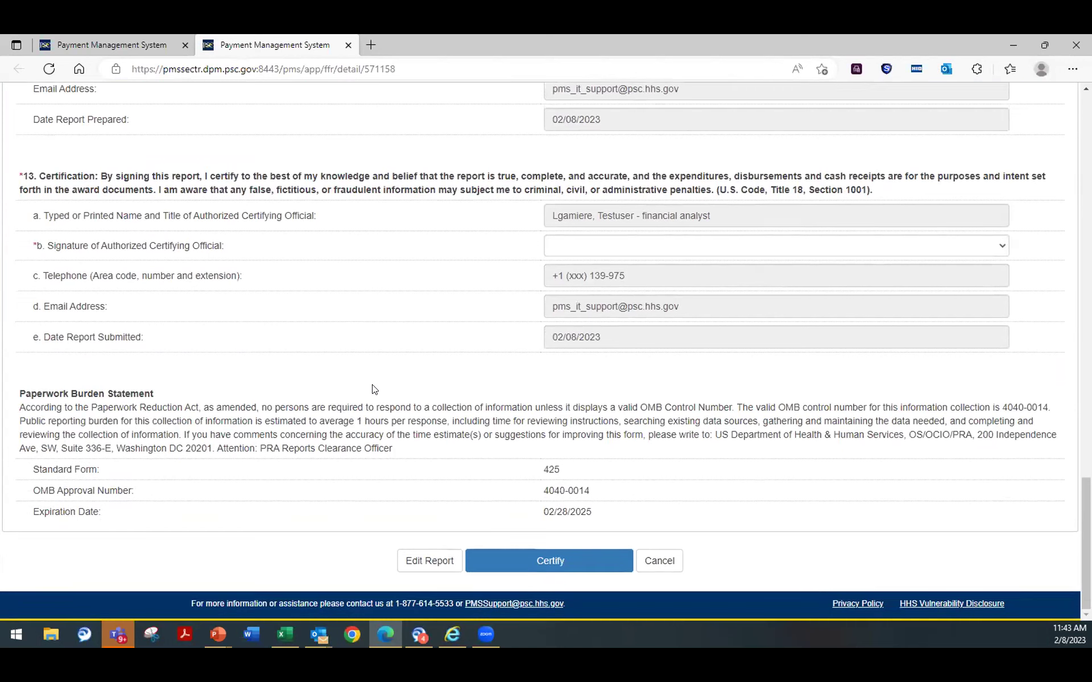
left_click(668, 250)
left_click(633, 276)
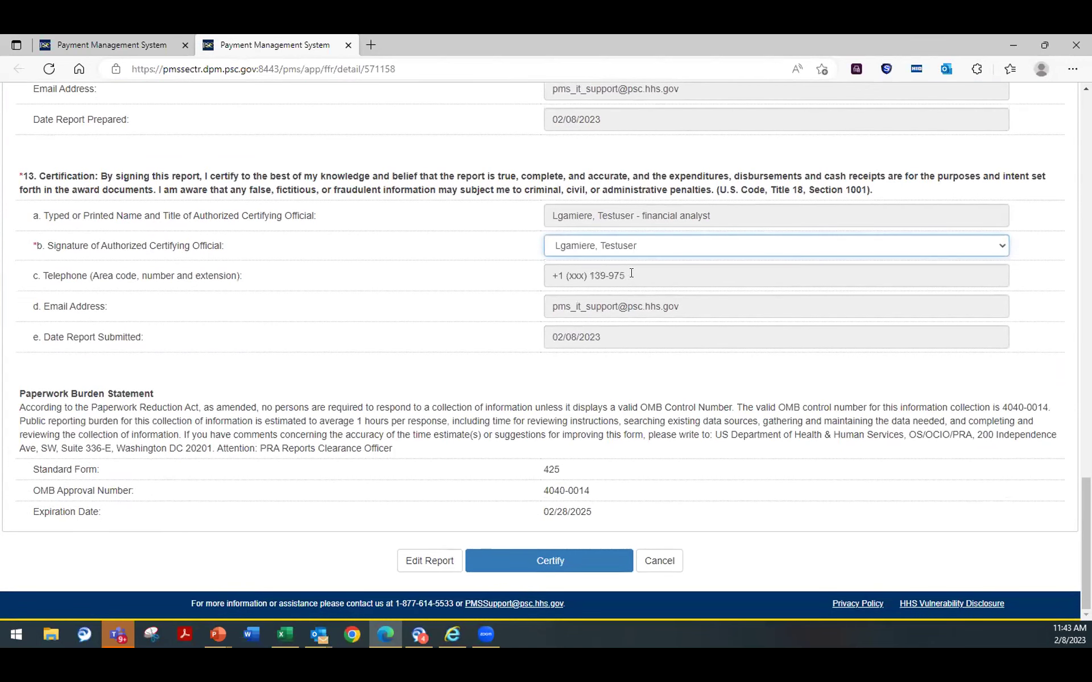
left_click(555, 559)
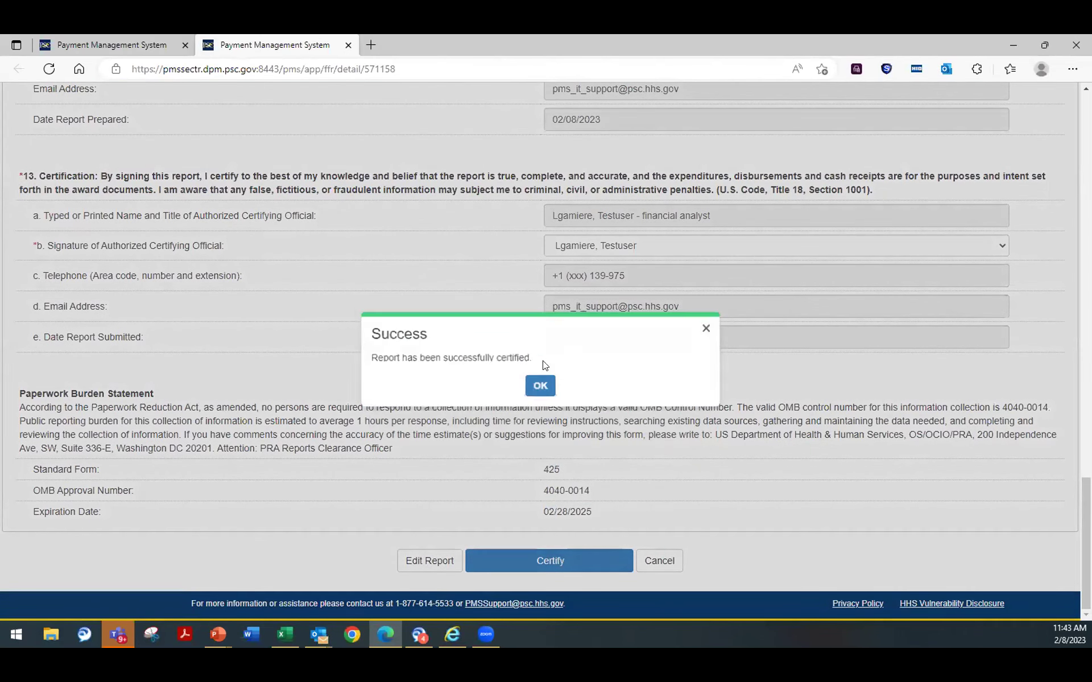
left_click(540, 380)
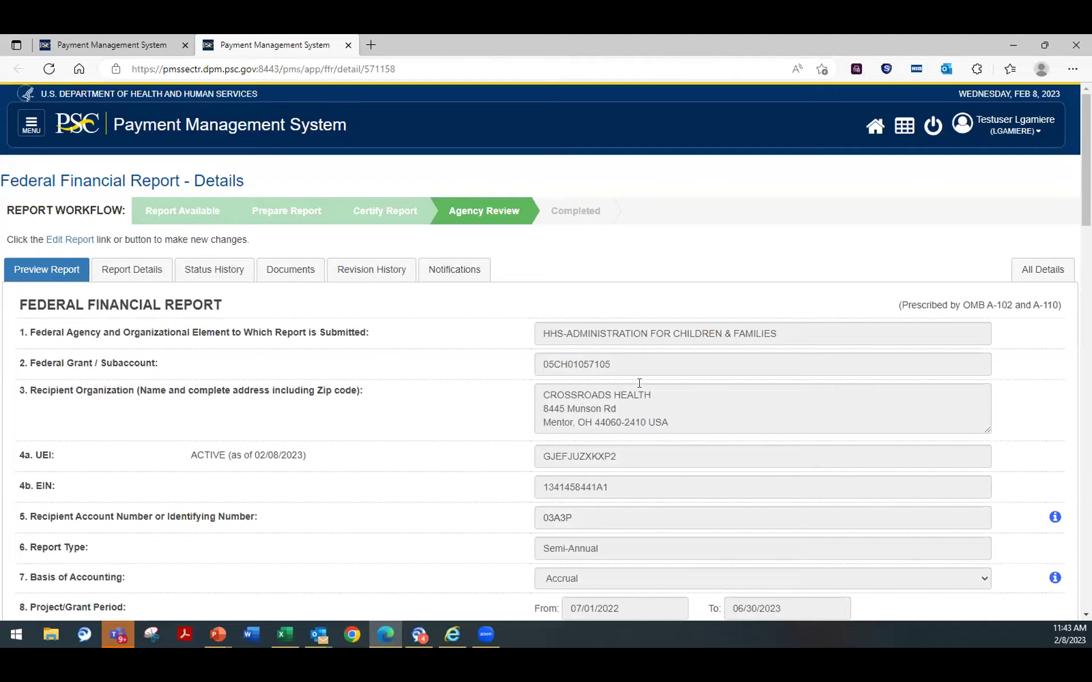
scroll(640, 382, "down", 20)
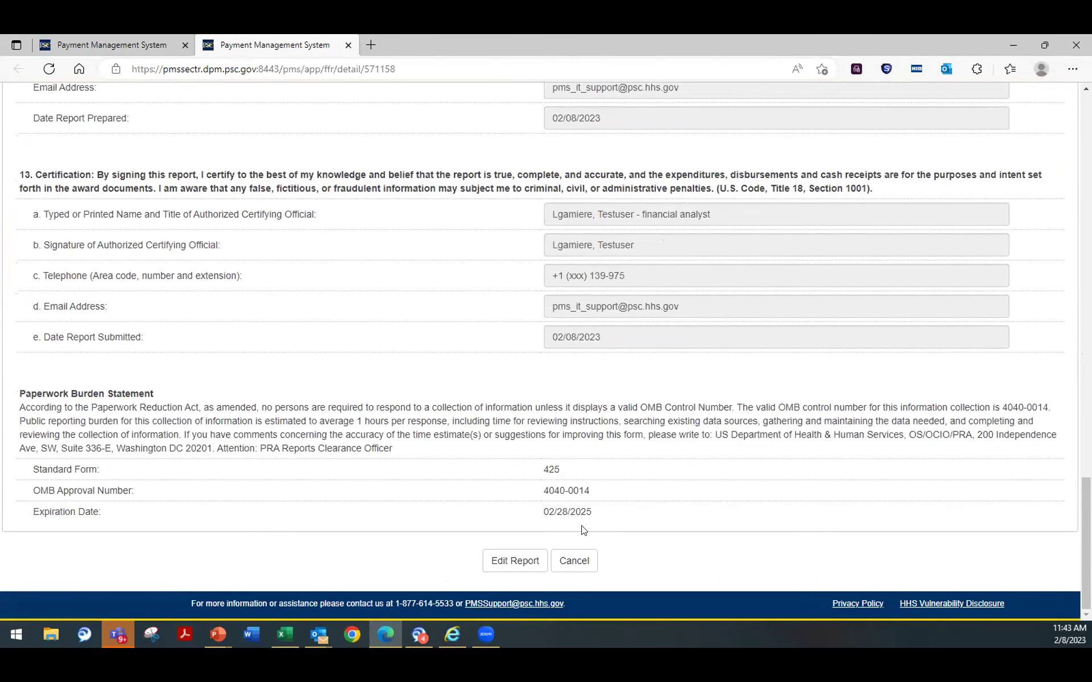
Step: Rerun the FFR search and check 05CH01057105's submit date, 2023-02-08
scroll(467, 409, "up", 20)
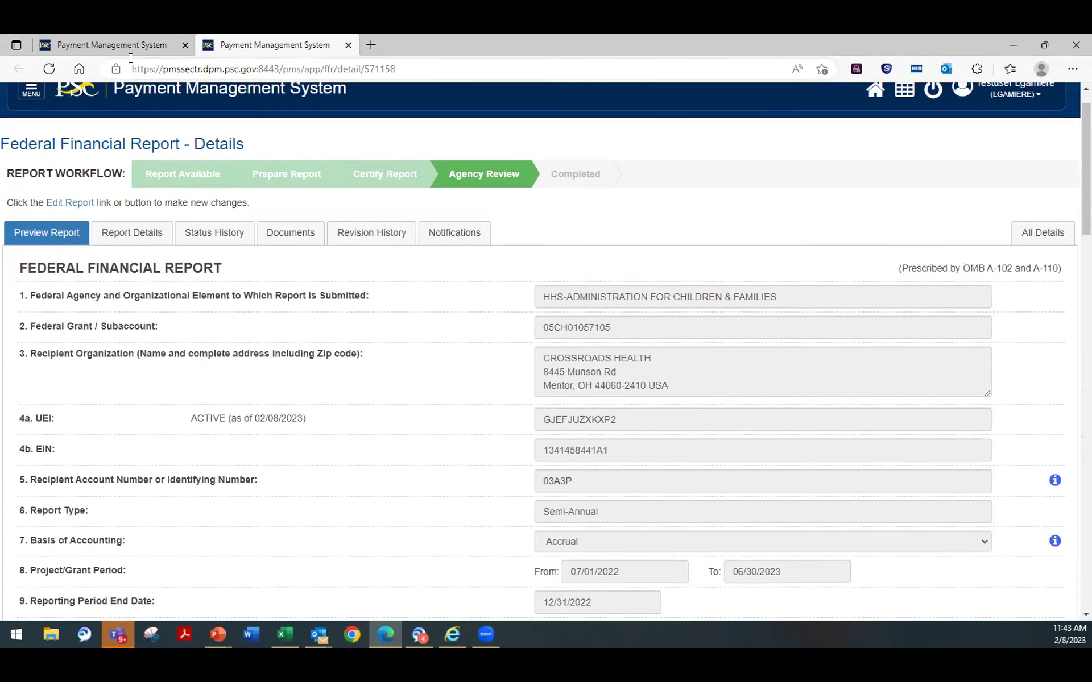
left_click(90, 41)
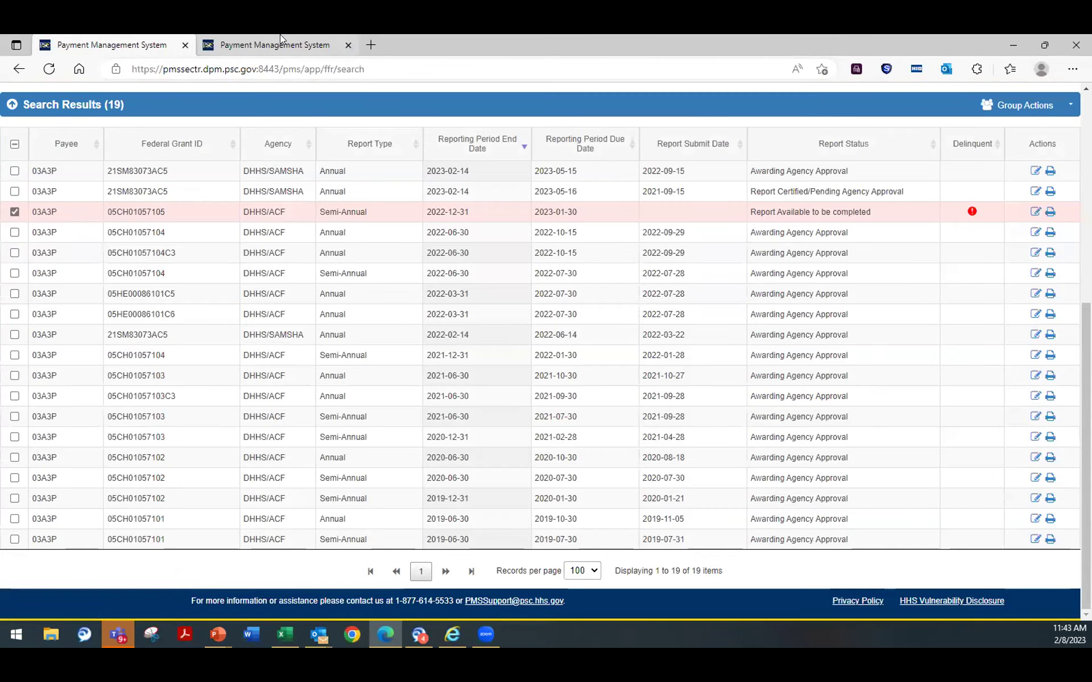
scroll(233, 245, "up", 6)
scroll(218, 232, "up", 1)
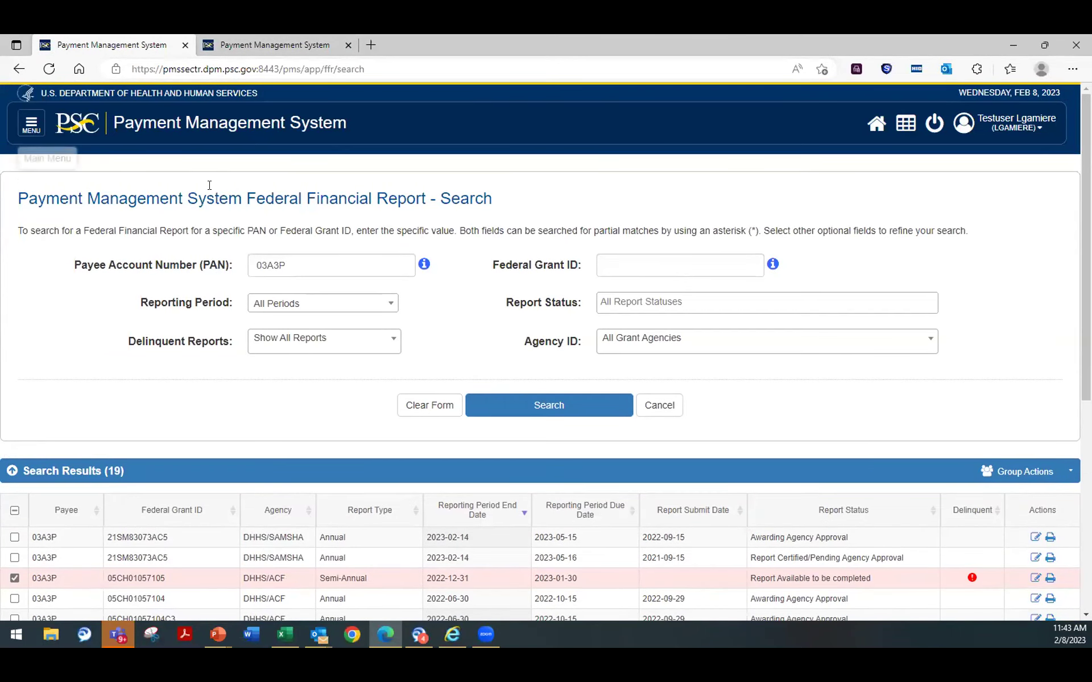
left_click(532, 403)
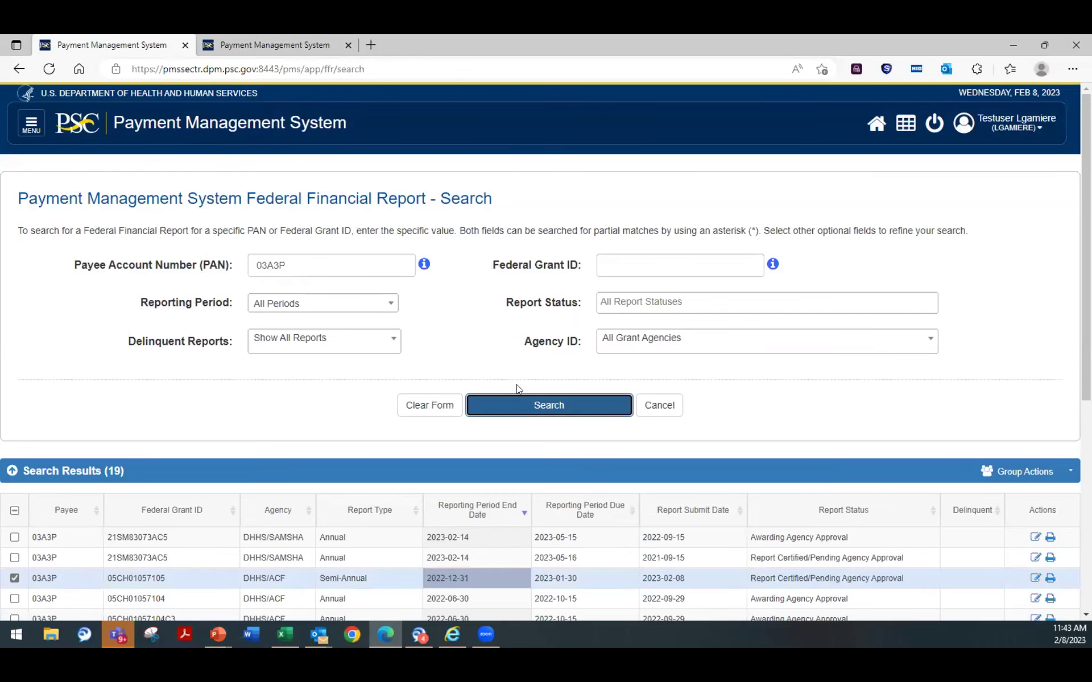
scroll(495, 370, "down", 3)
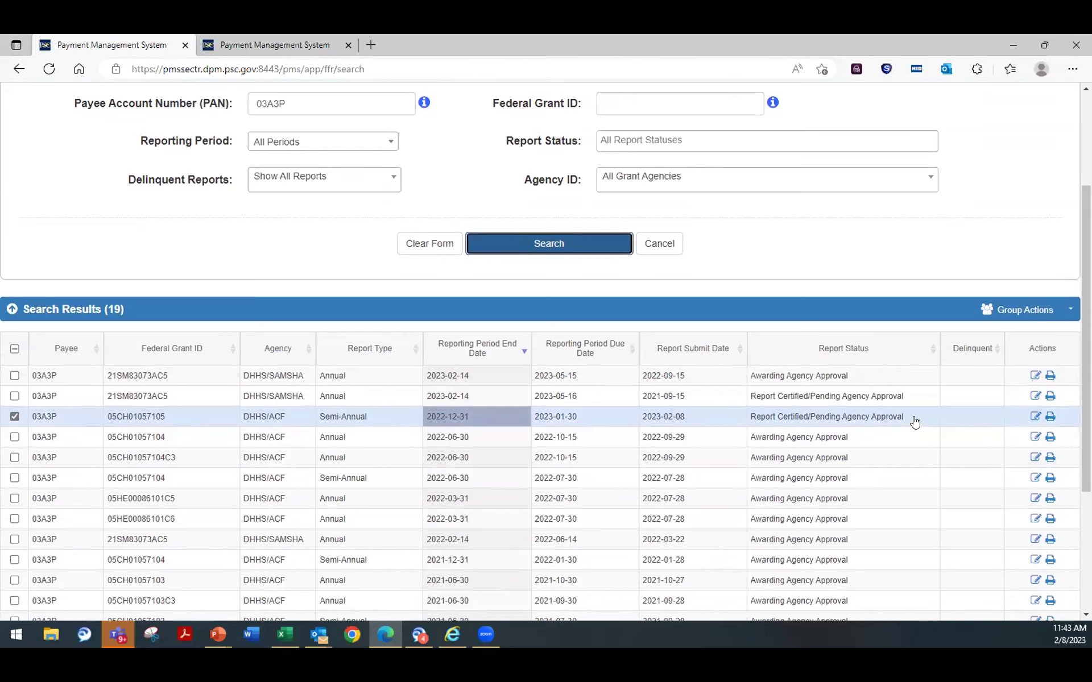
left_click_drag(693, 421, 624, 422)
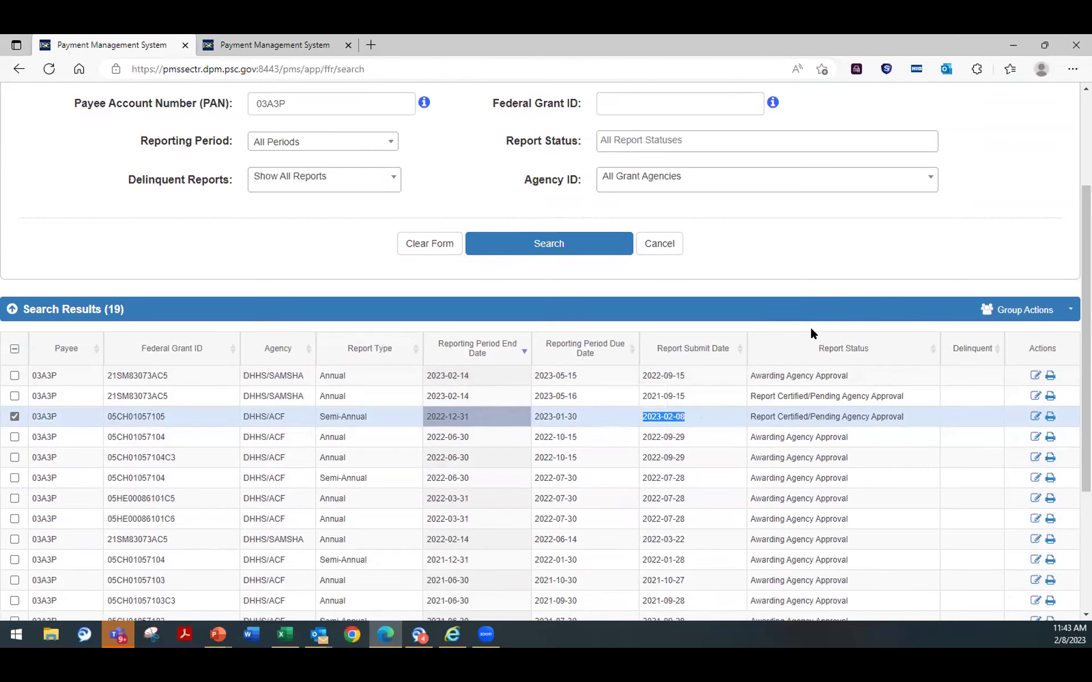
Step: Open the certified 05CH01057105 report's details page
left_click(1034, 417)
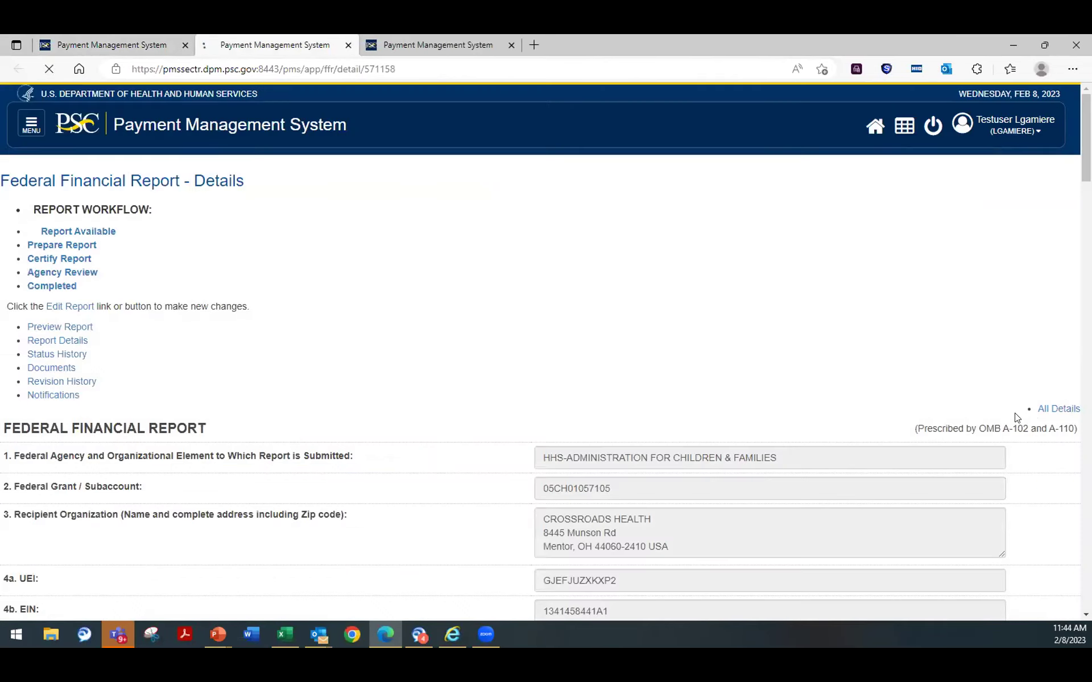
left_click_drag(114, 235, 39, 212)
scroll(242, 339, "down", 10)
scroll(243, 338, "down", 10)
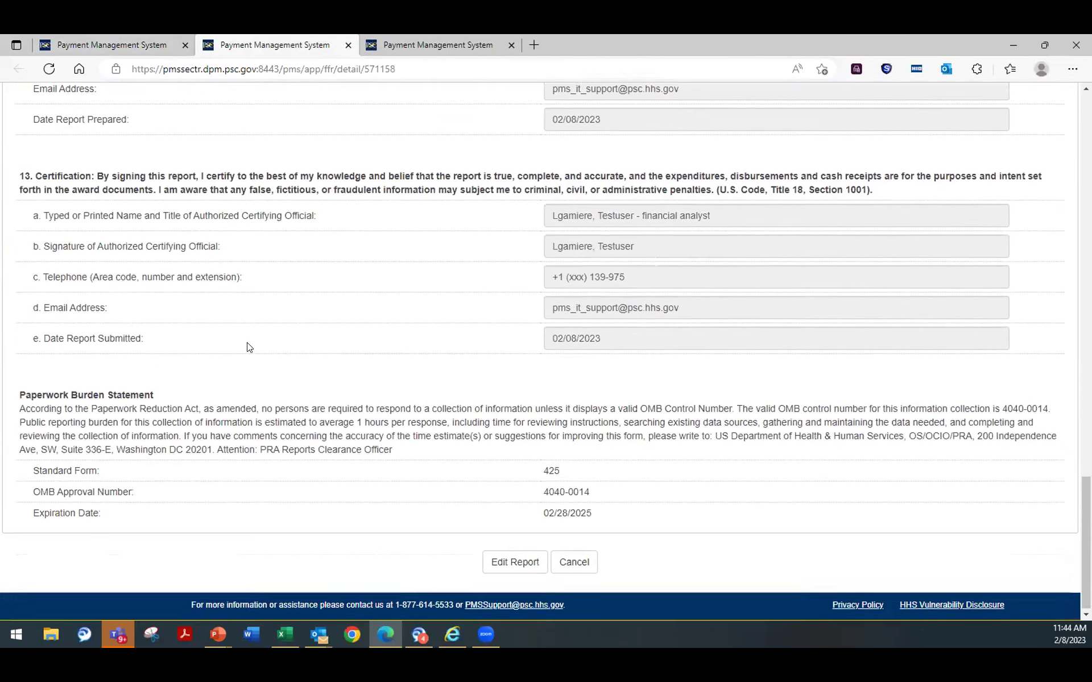
Step: Open the report form, scroll through it, then return to the FFR search results tab
left_click(514, 561)
scroll(517, 395, "down", 15)
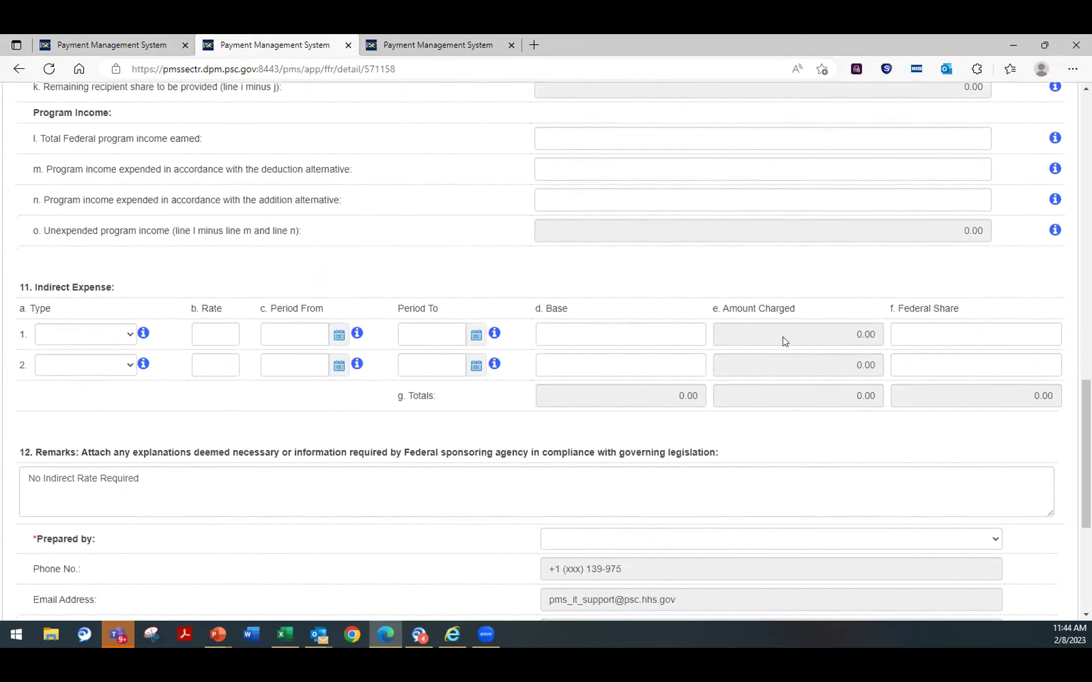
scroll(785, 332, "down", 5)
scroll(784, 349, "up", 10)
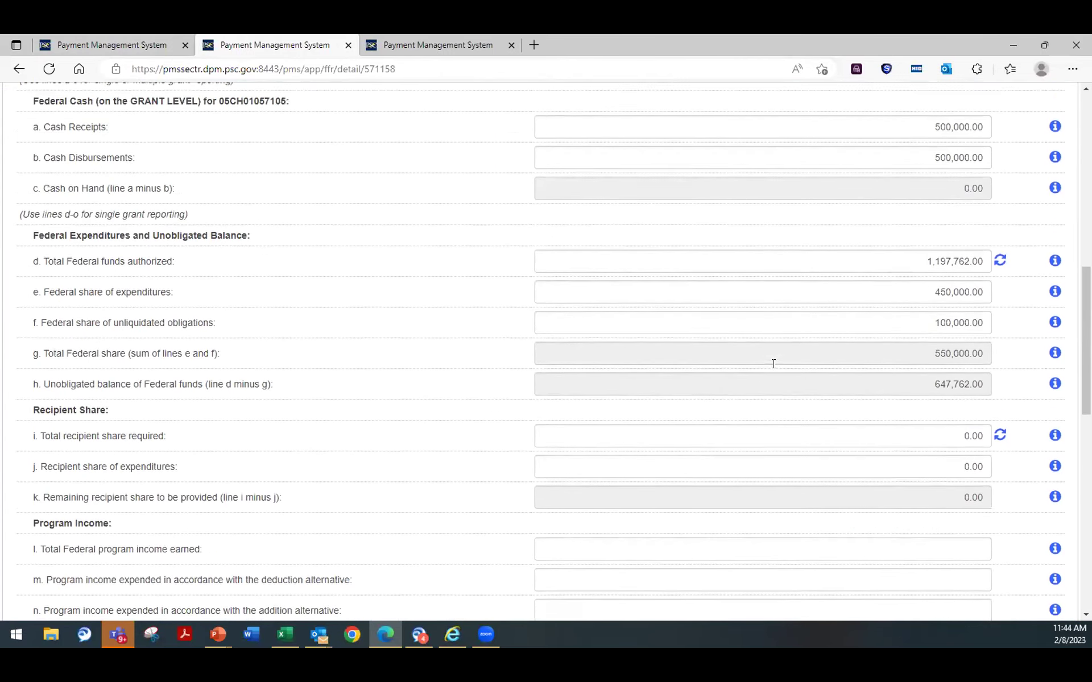
scroll(773, 364, "up", 5)
scroll(753, 373, "down", 6)
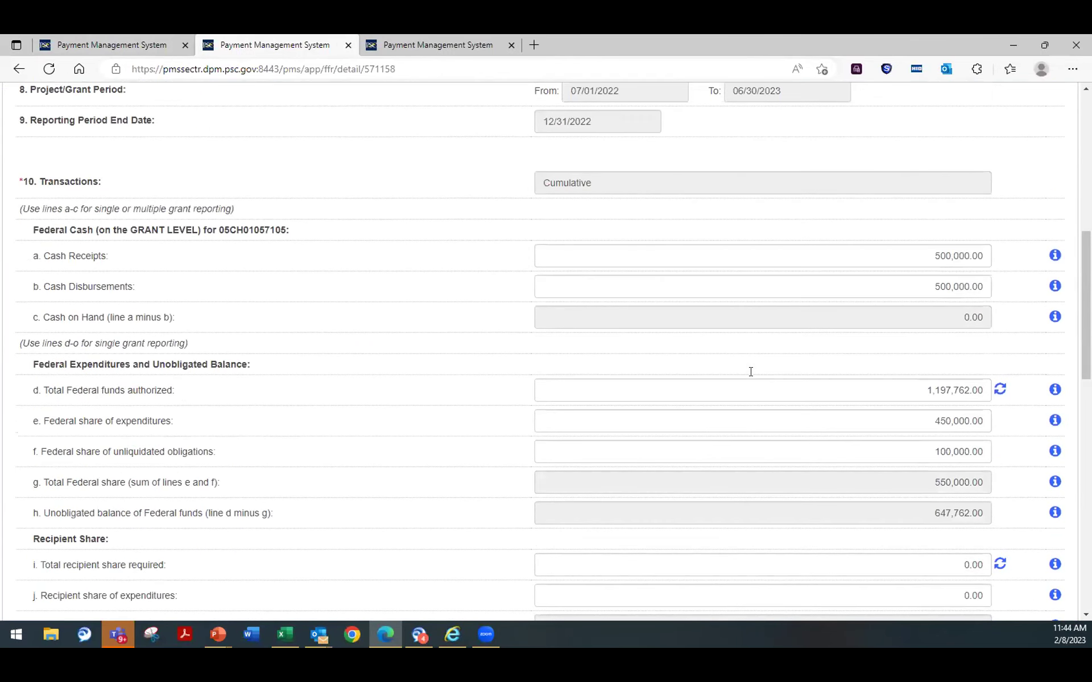
scroll(740, 380, "down", 6)
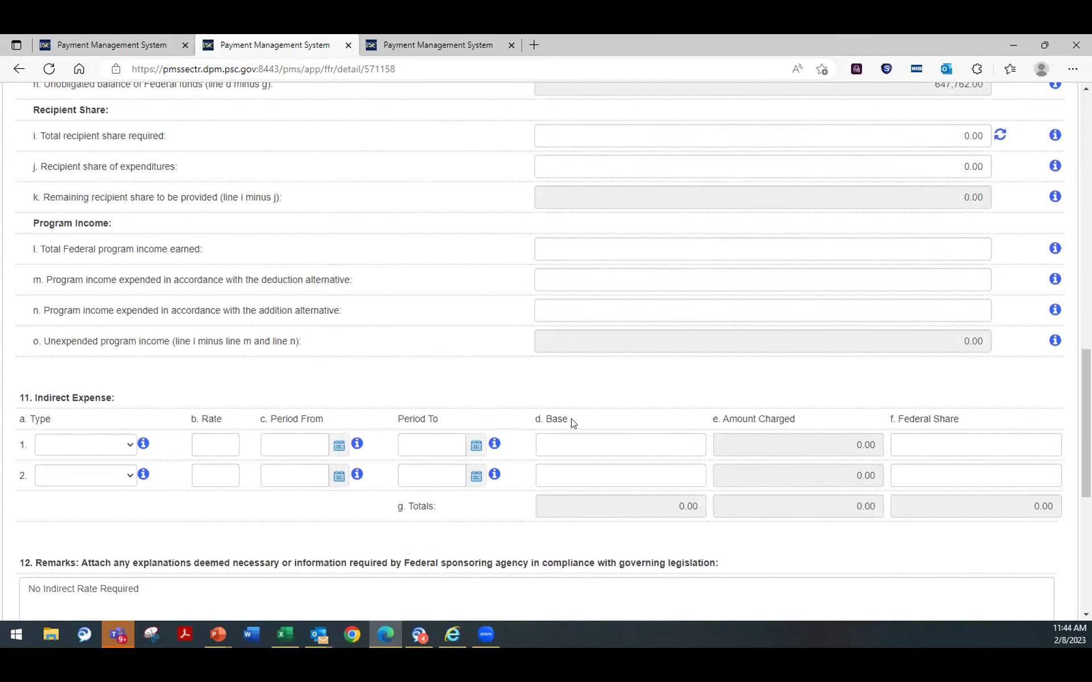
scroll(762, 285, "down", 7)
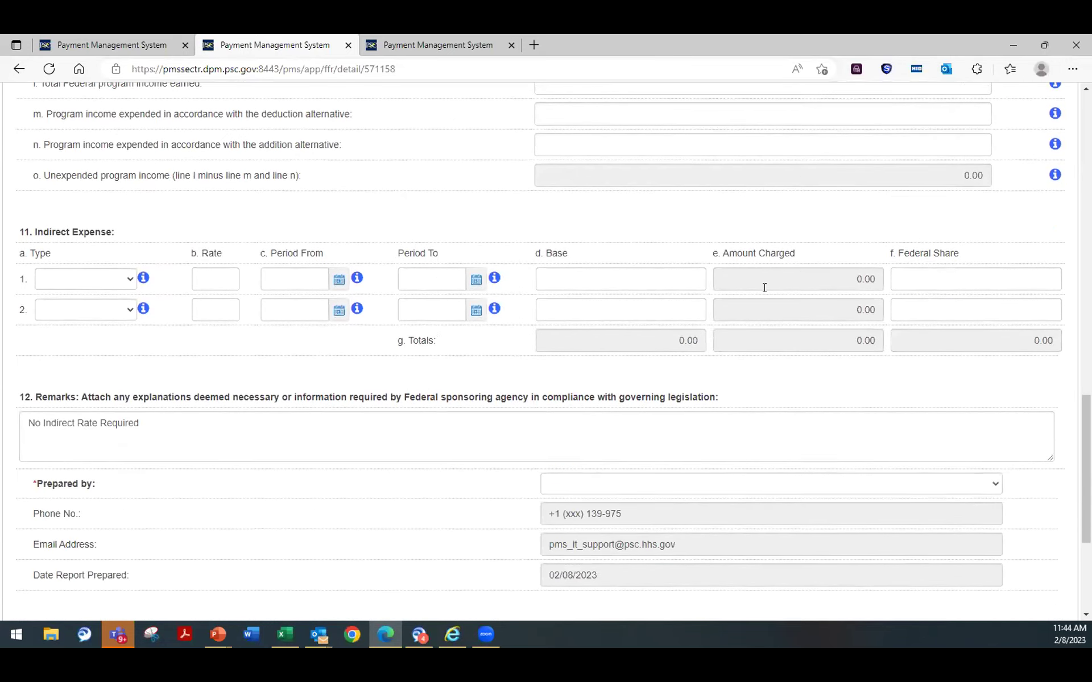
scroll(310, 354, "up", 10)
scroll(310, 354, "up", 12)
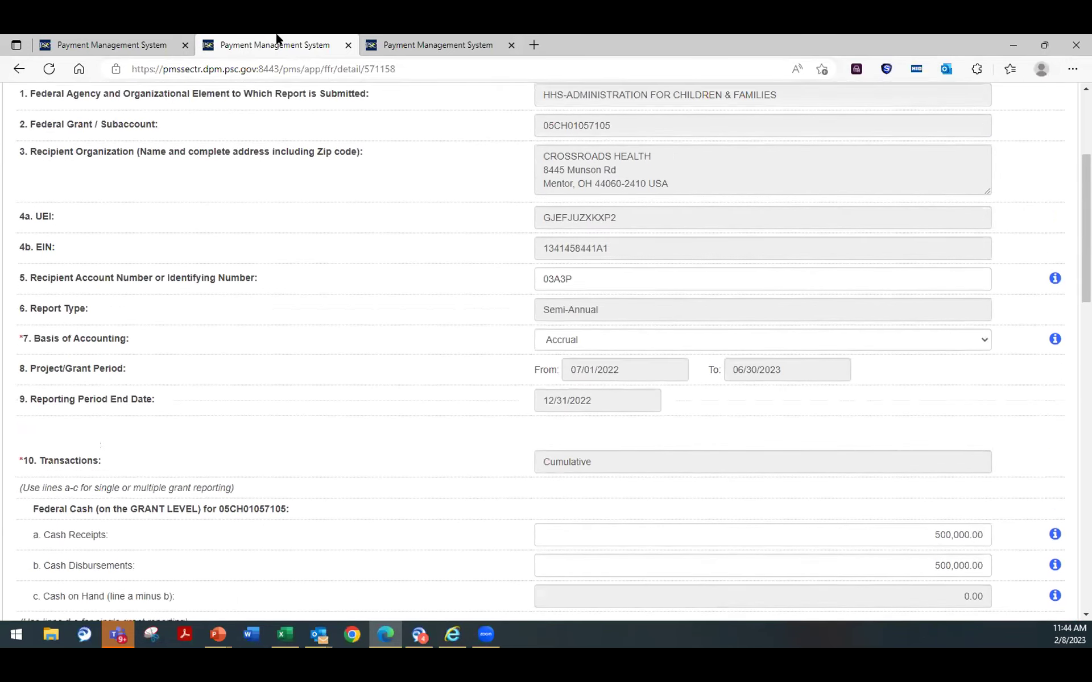
left_click(143, 44)
scroll(804, 453, "down", 1)
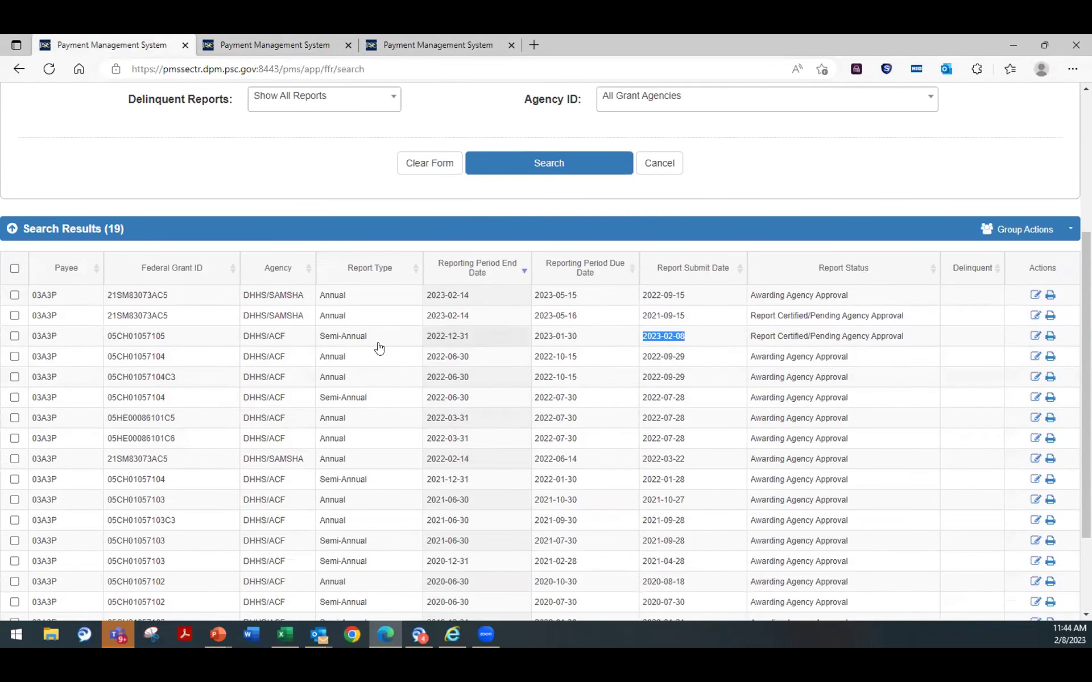
Step: Scroll through all 19 results and tick the 05CH01057102 Semi-Annual report row
scroll(541, 414, "down", 2)
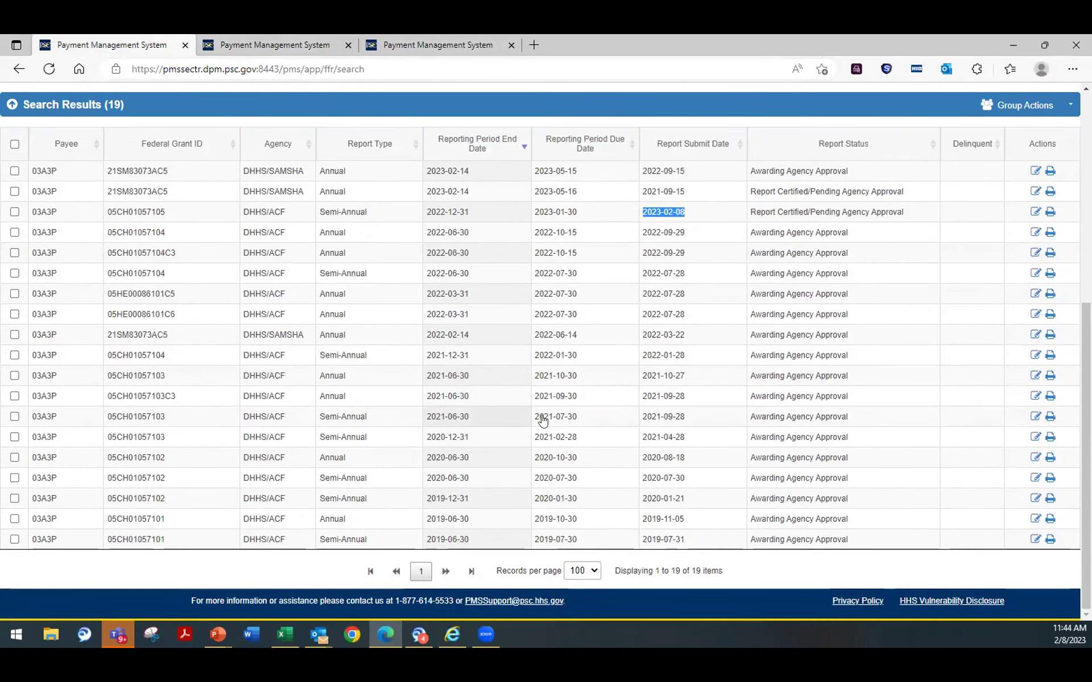
scroll(532, 422, "up", 6)
scroll(500, 423, "down", 3)
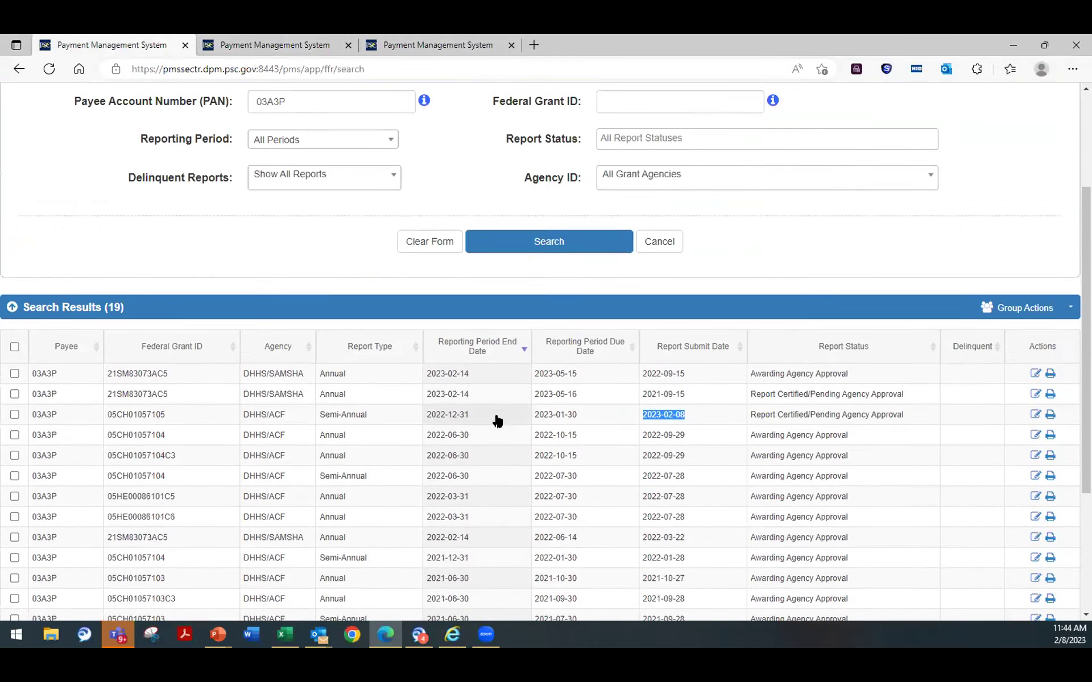
scroll(492, 420, "down", 3)
scroll(315, 122, "up", 5)
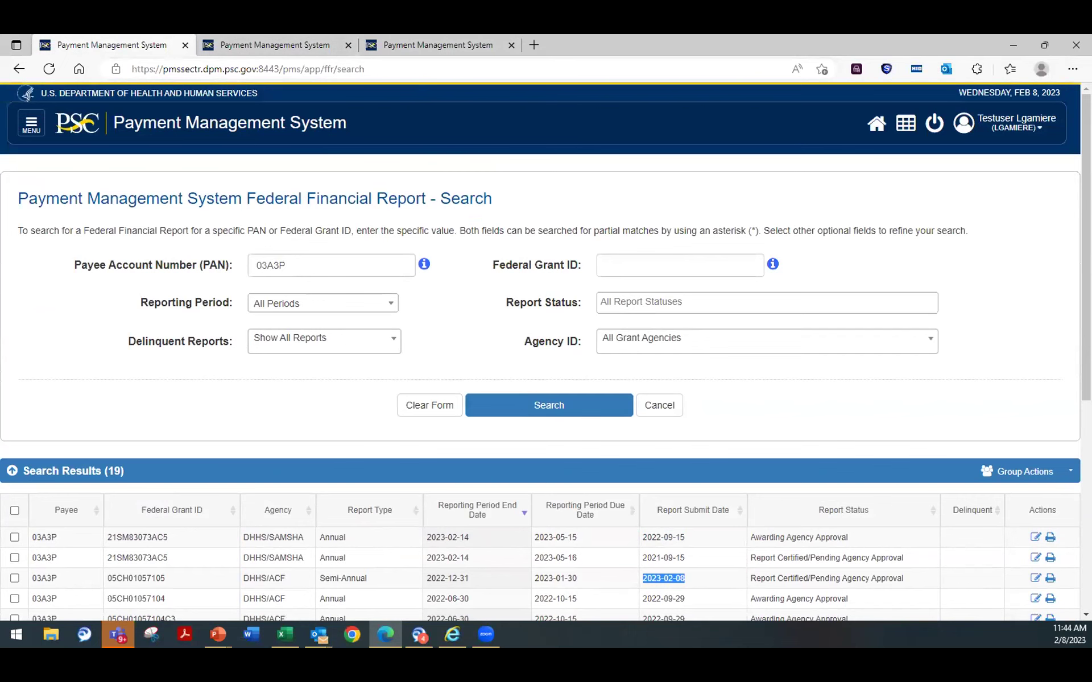
scroll(543, 324, "down", 5)
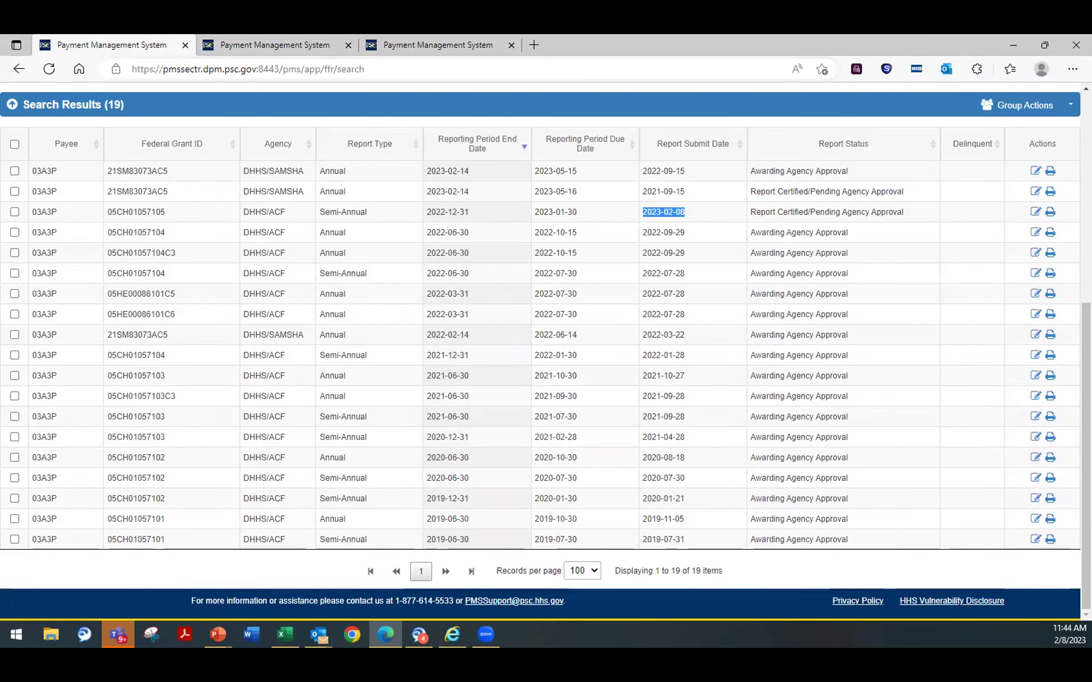
left_click(438, 480)
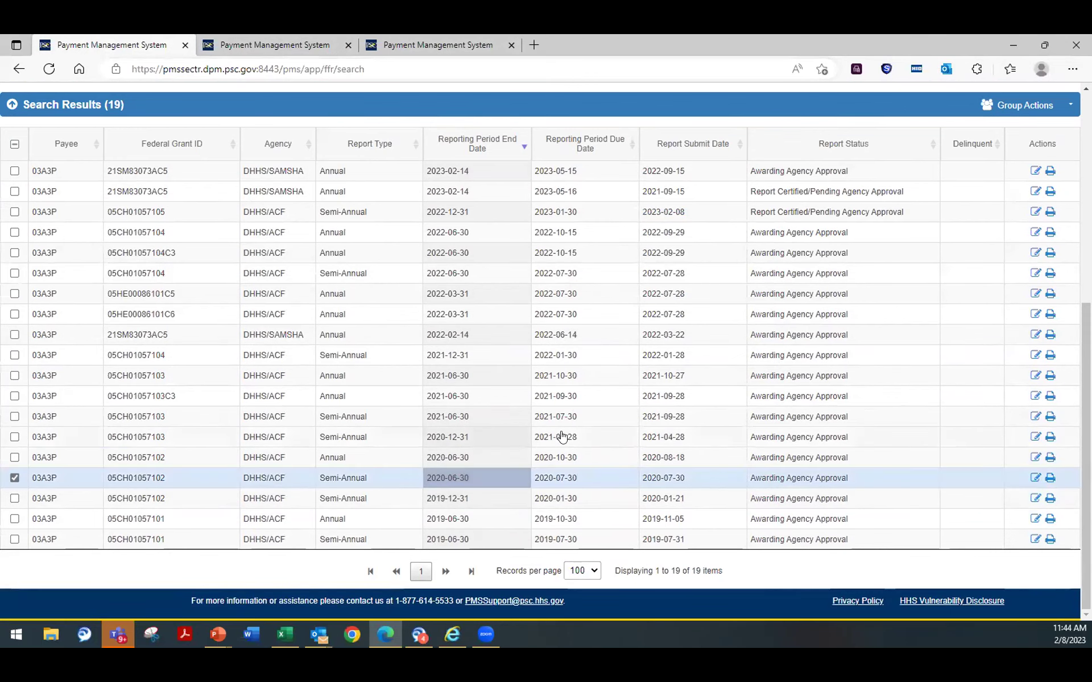
Step: Open the account dropdown under the user name
scroll(562, 436, "up", 5)
scroll(549, 430, "down", 5)
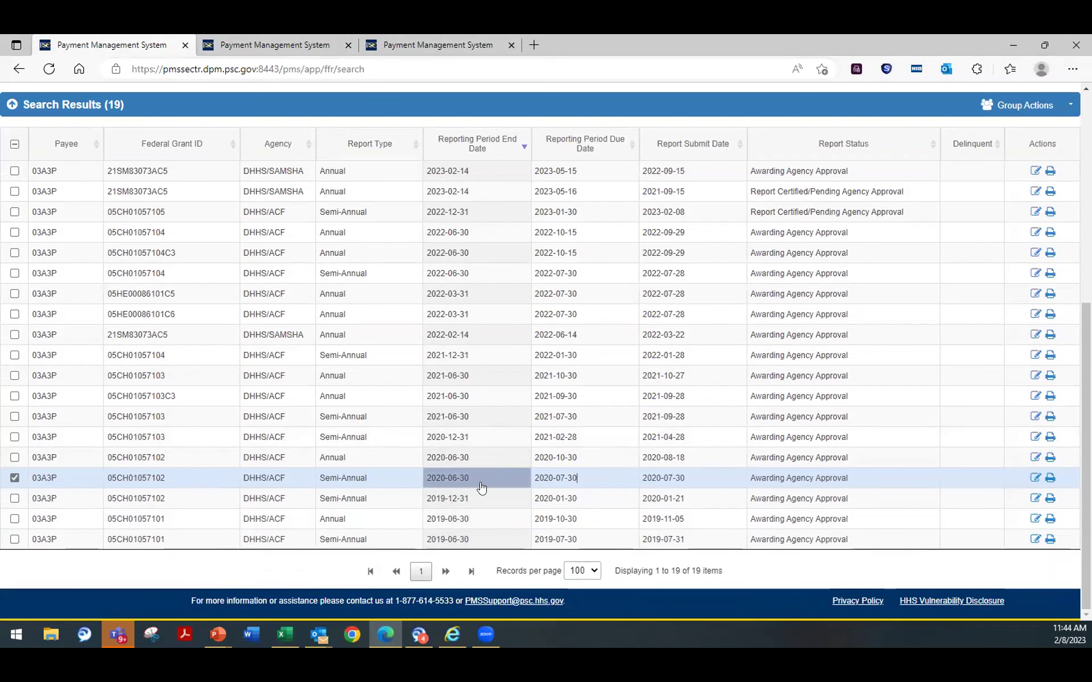
scroll(715, 505, "up", 6)
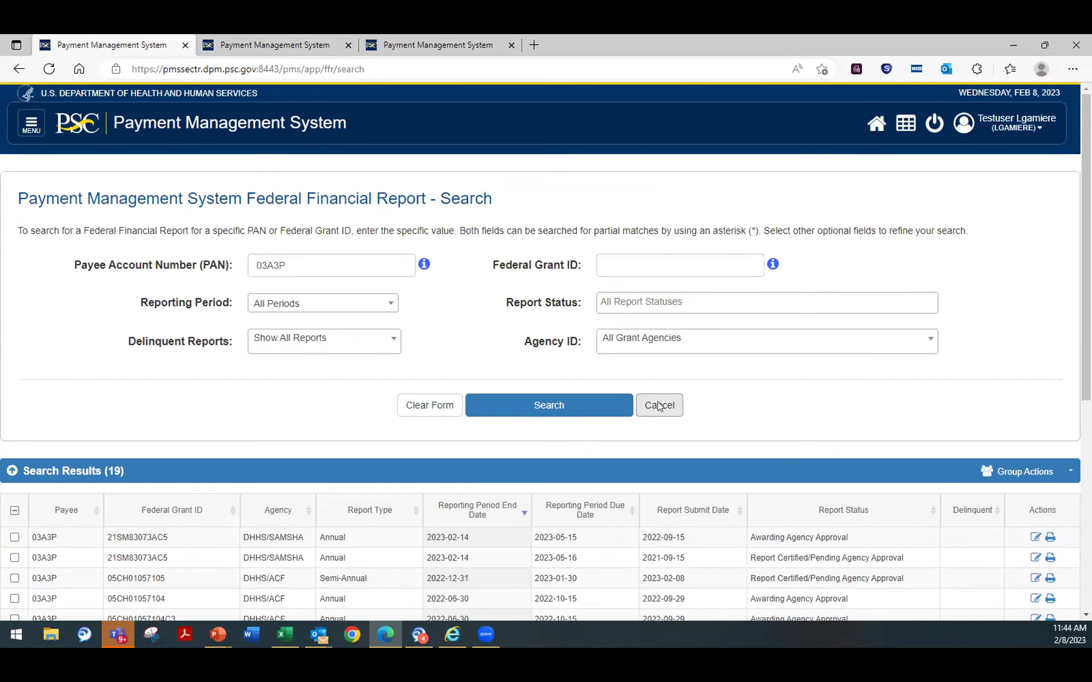
left_click(1030, 129)
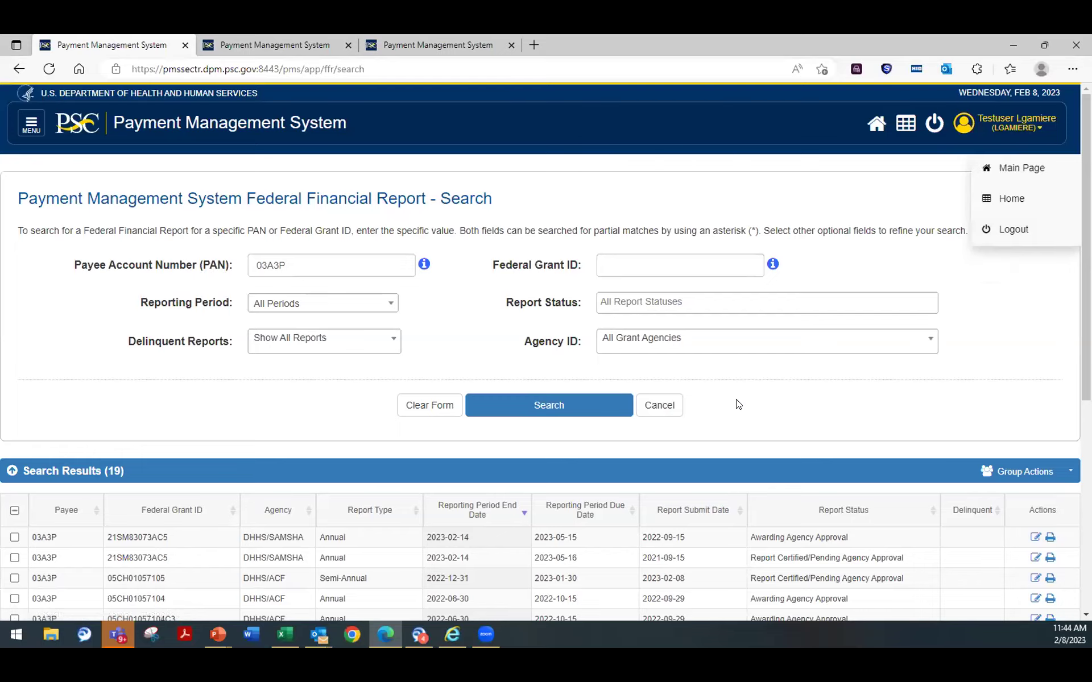
scroll(733, 401, "down", 3)
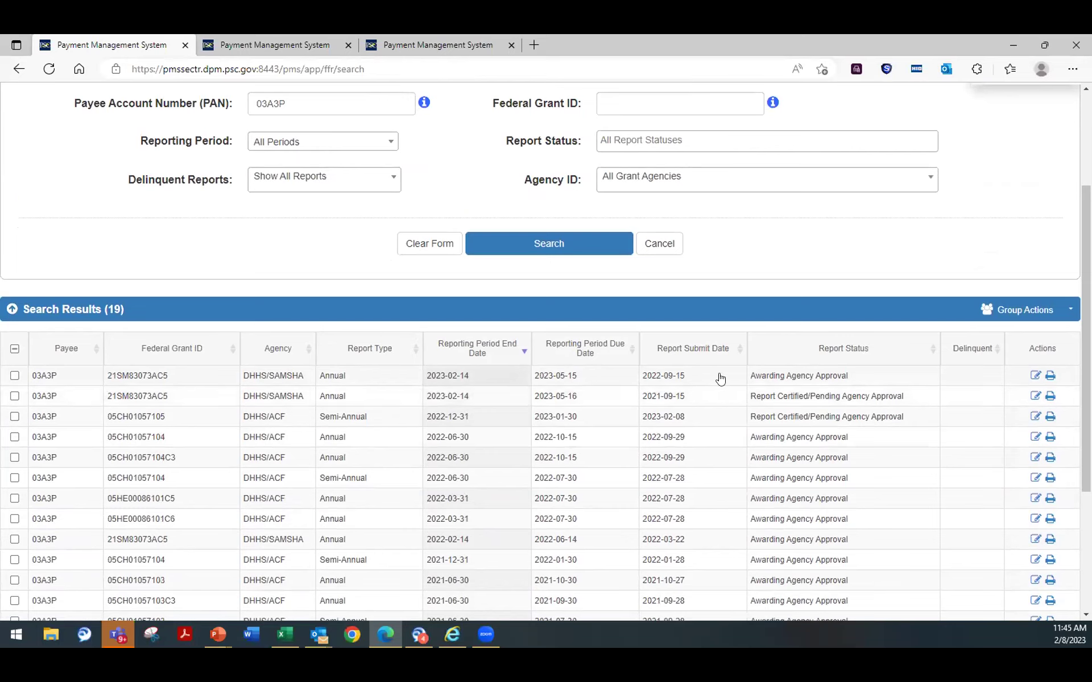
scroll(818, 398, "up", 3)
Step: Log out, close the second and third report tabs, and return to the login page
left_click(1003, 241)
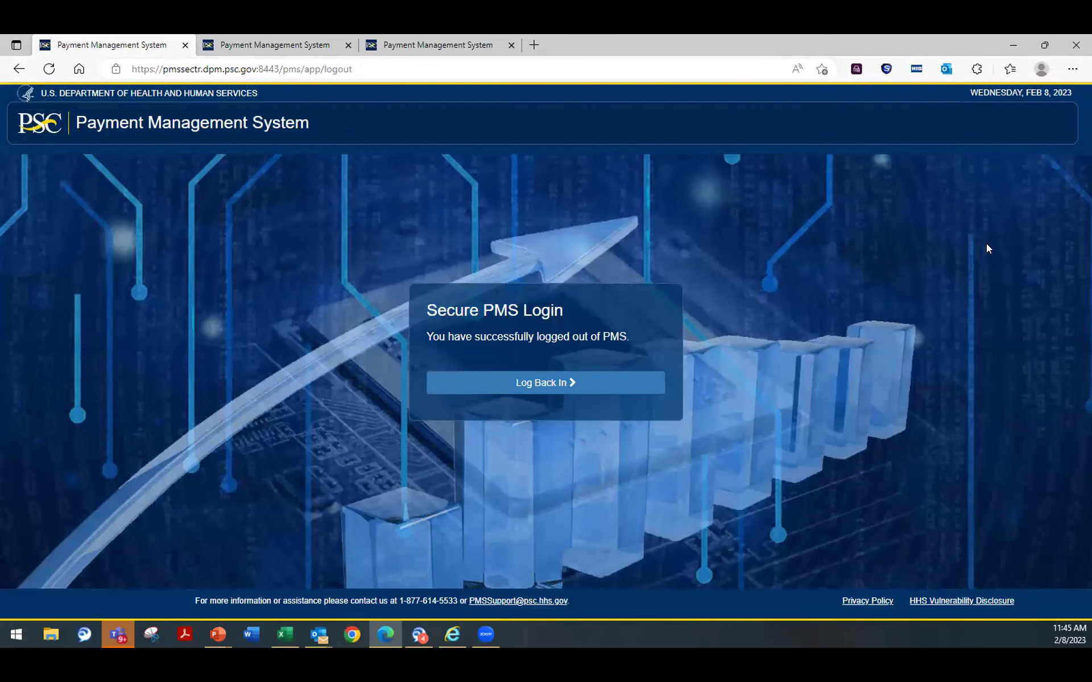
left_click(495, 44)
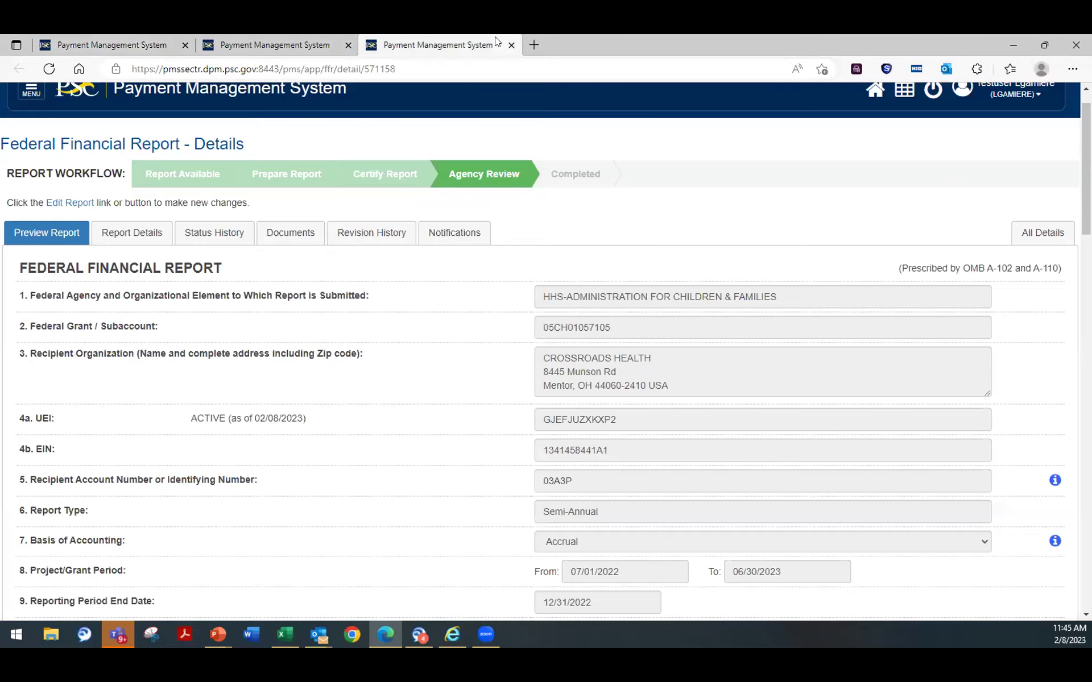
left_click(510, 46)
left_click(348, 45)
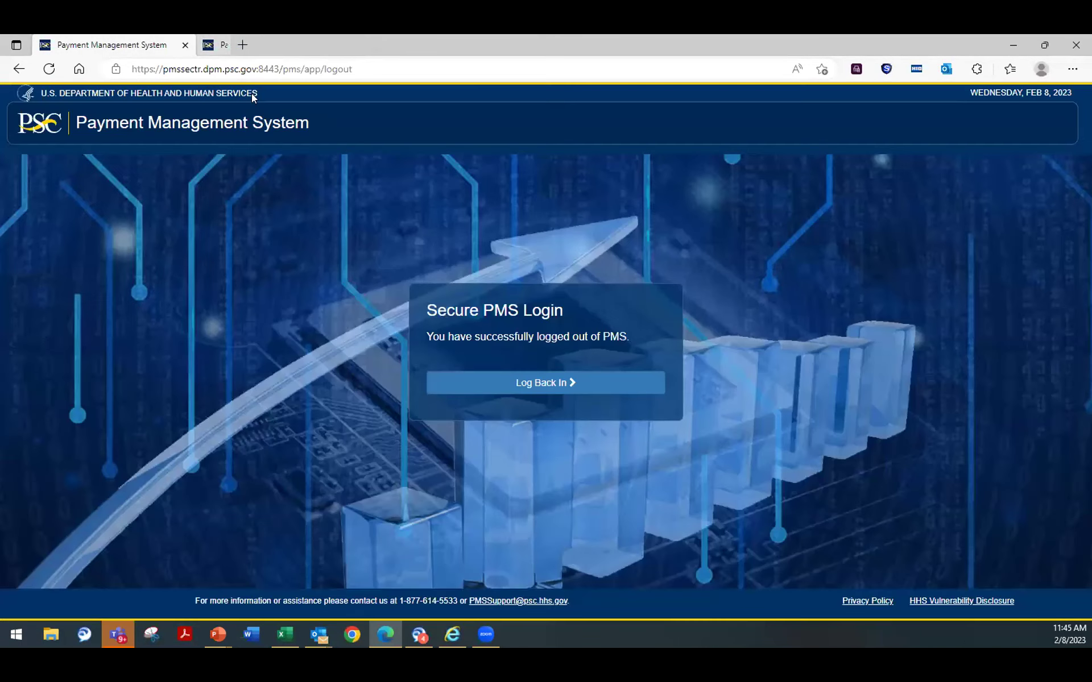
left_click(573, 382)
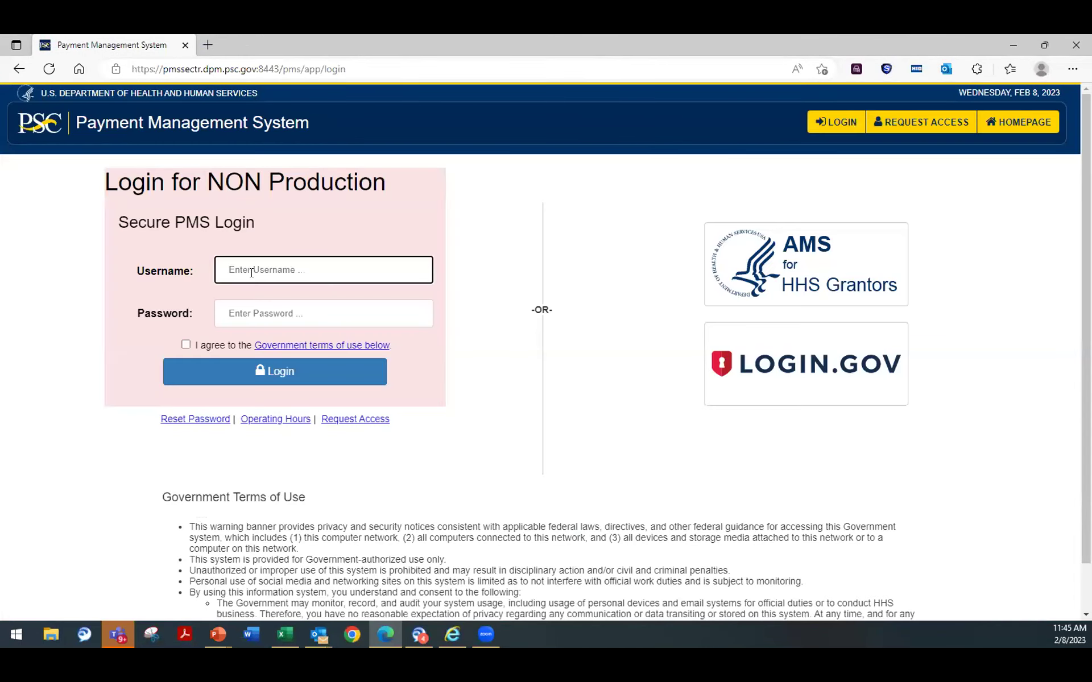
Step: Sign in with the other user's username and password after accepting the Government terms
left_click(264, 314)
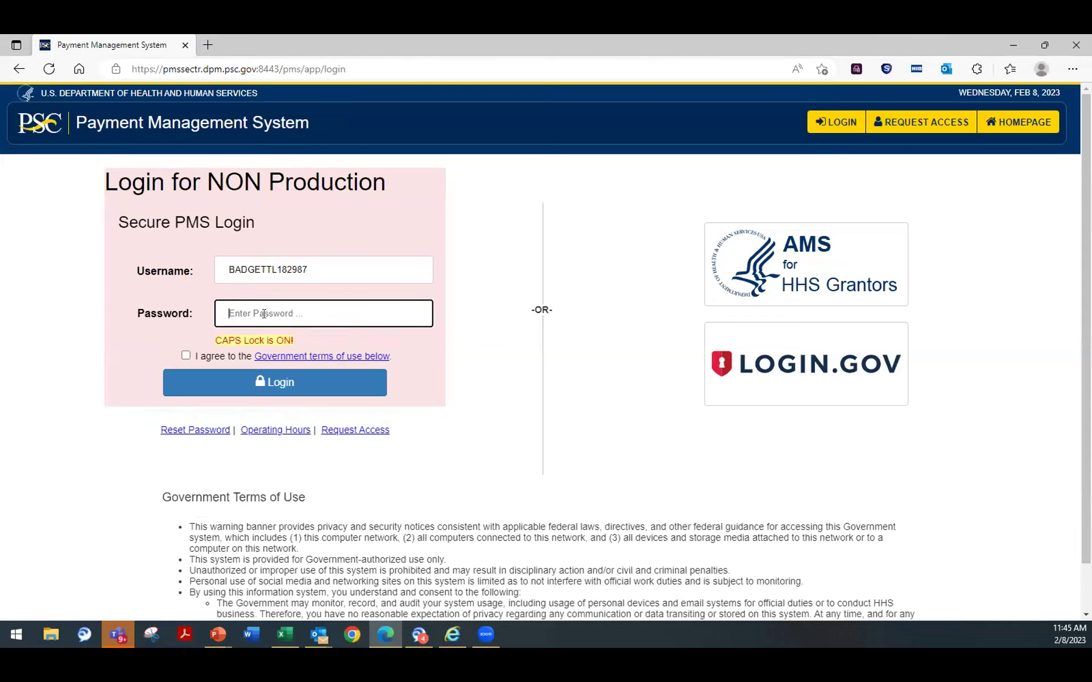
key("Caps_Lock")
type("****")
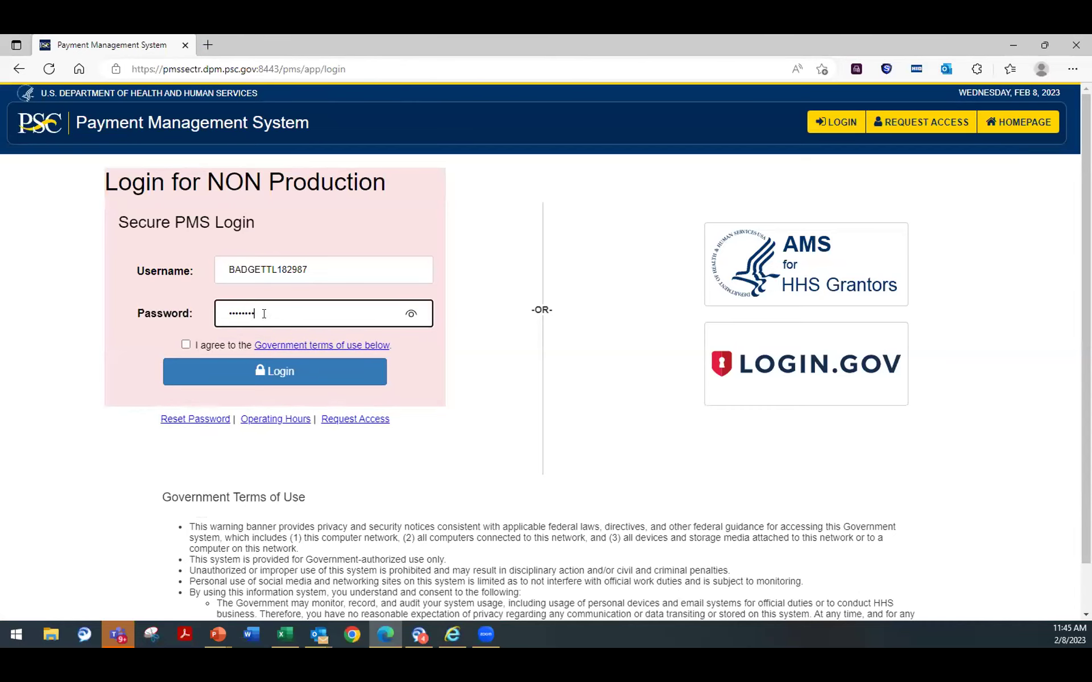
left_click(186, 345)
left_click(231, 375)
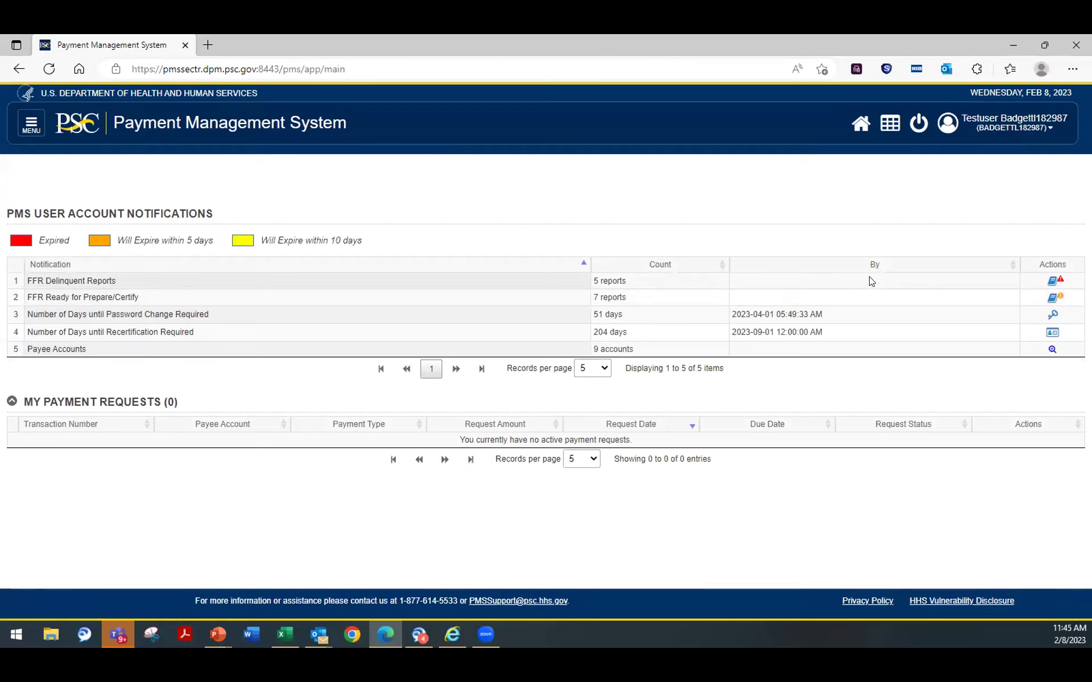
Step: Search the Federal Financial Reports for payee account 0124P
left_click(31, 123)
left_click(35, 202)
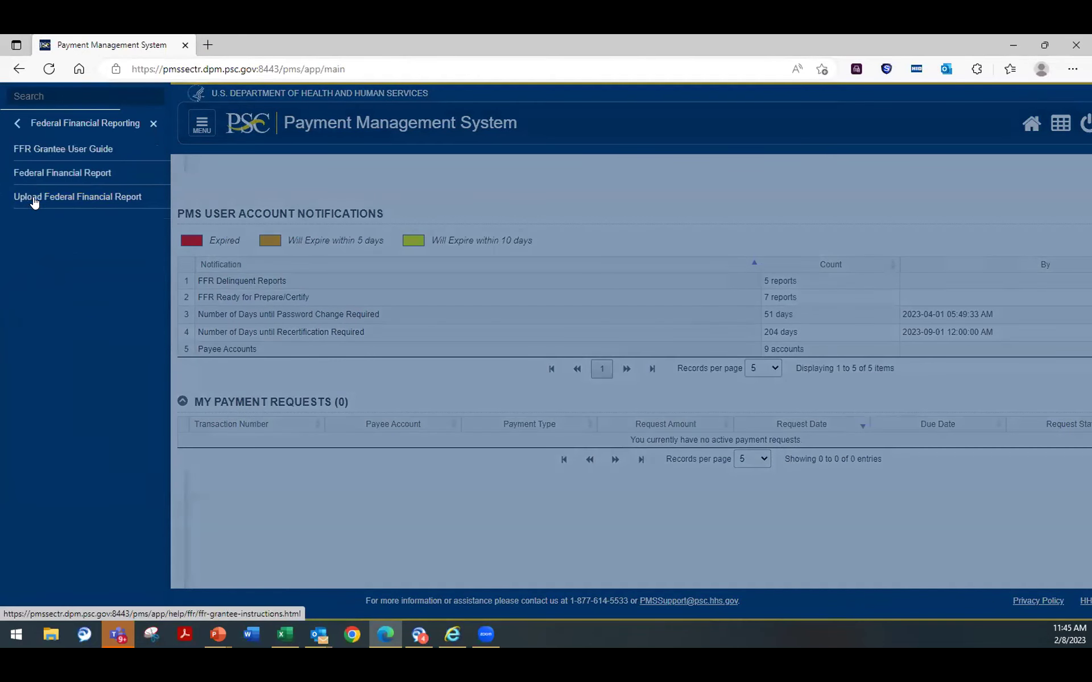
left_click(37, 178)
left_click(286, 261)
type("0124P")
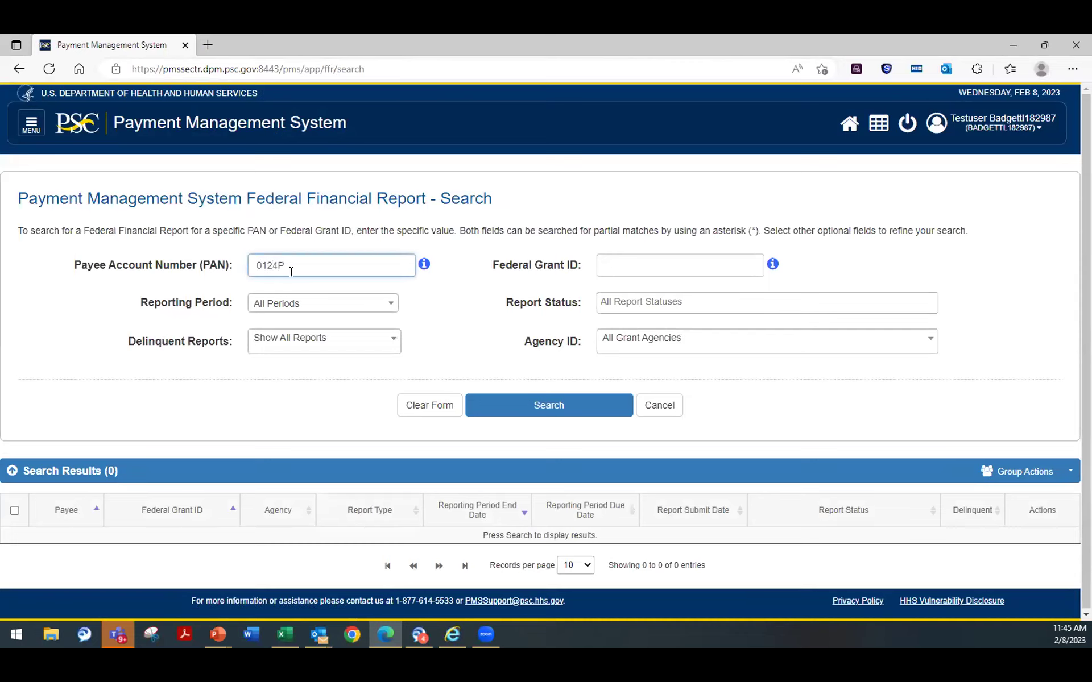
left_click(556, 404)
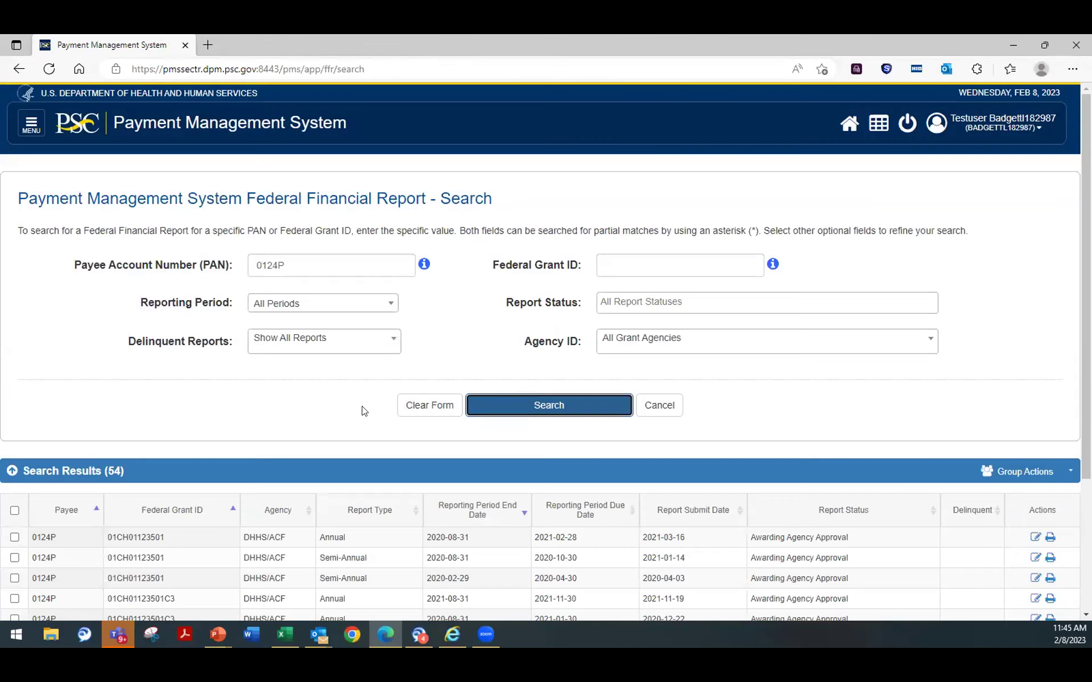
Step: Sort the FFR results by Report Type and show 100 records per page
scroll(361, 409, "down", 3)
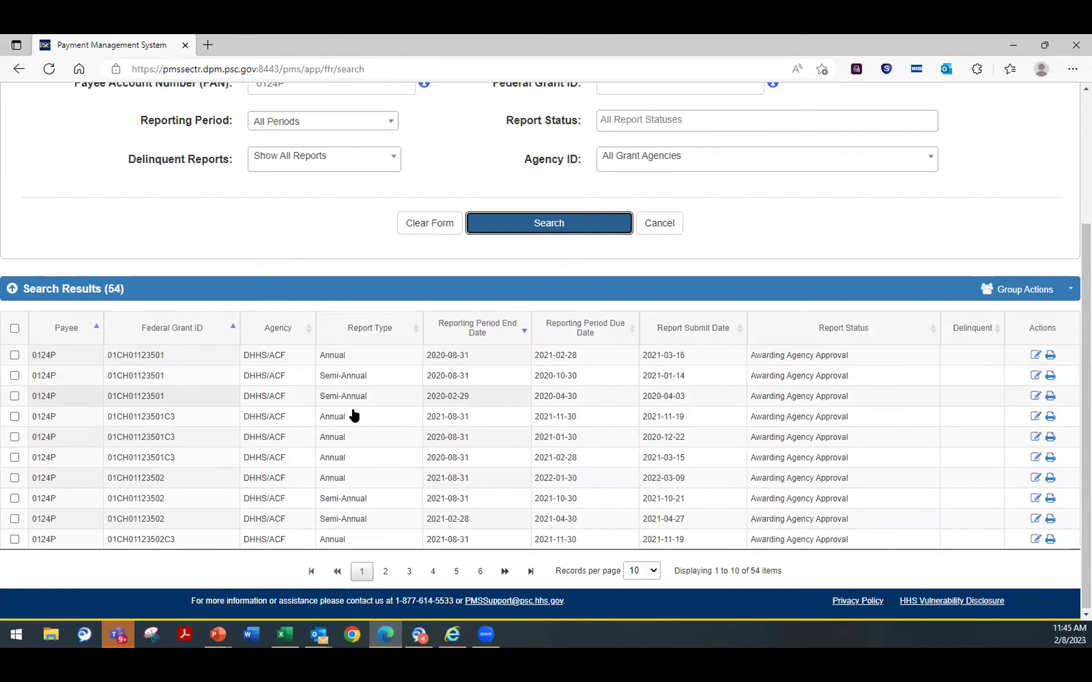
left_click(380, 334)
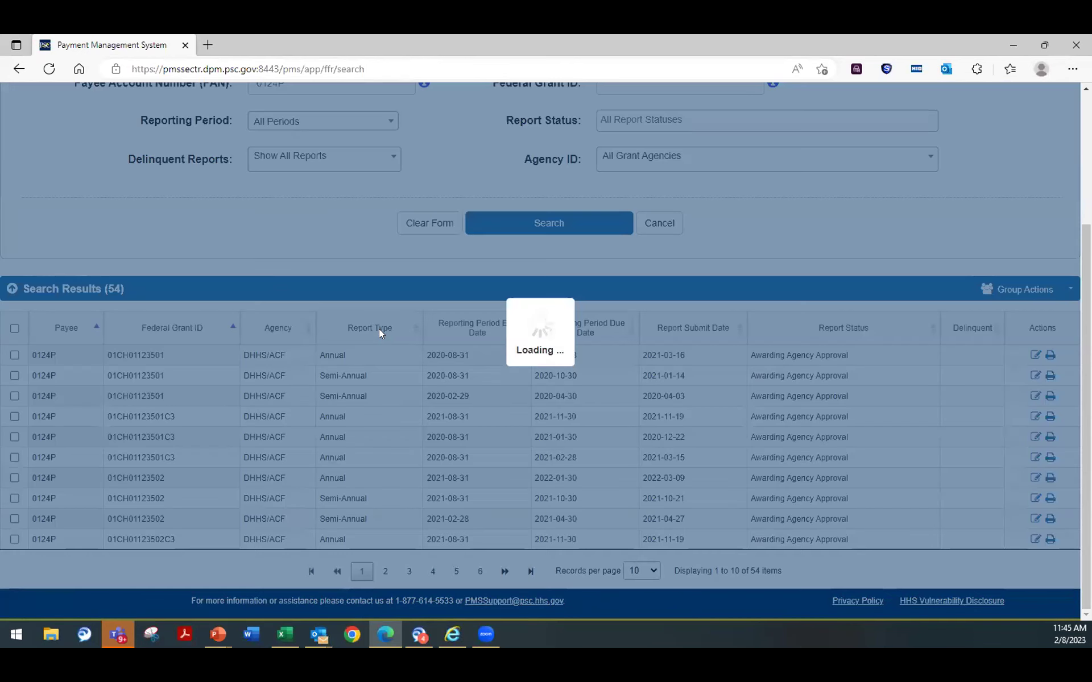
left_click(641, 571)
left_click(646, 548)
scroll(361, 476, "down", 7)
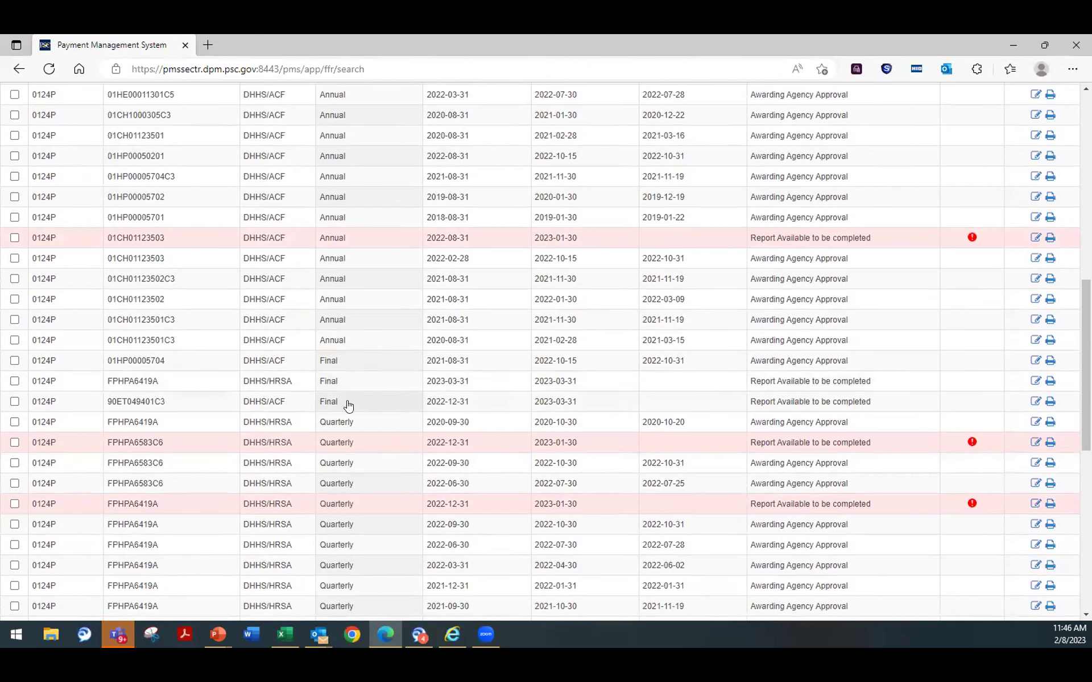
left_click(1035, 402)
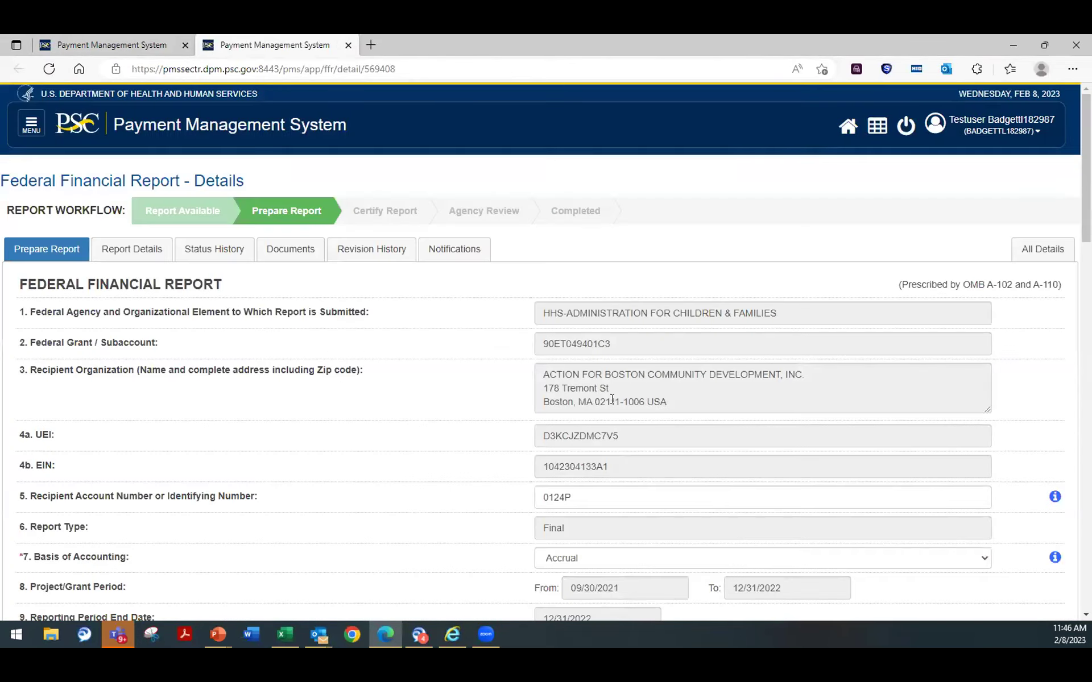
scroll(429, 422, "down", 3)
scroll(419, 417, "down", 7)
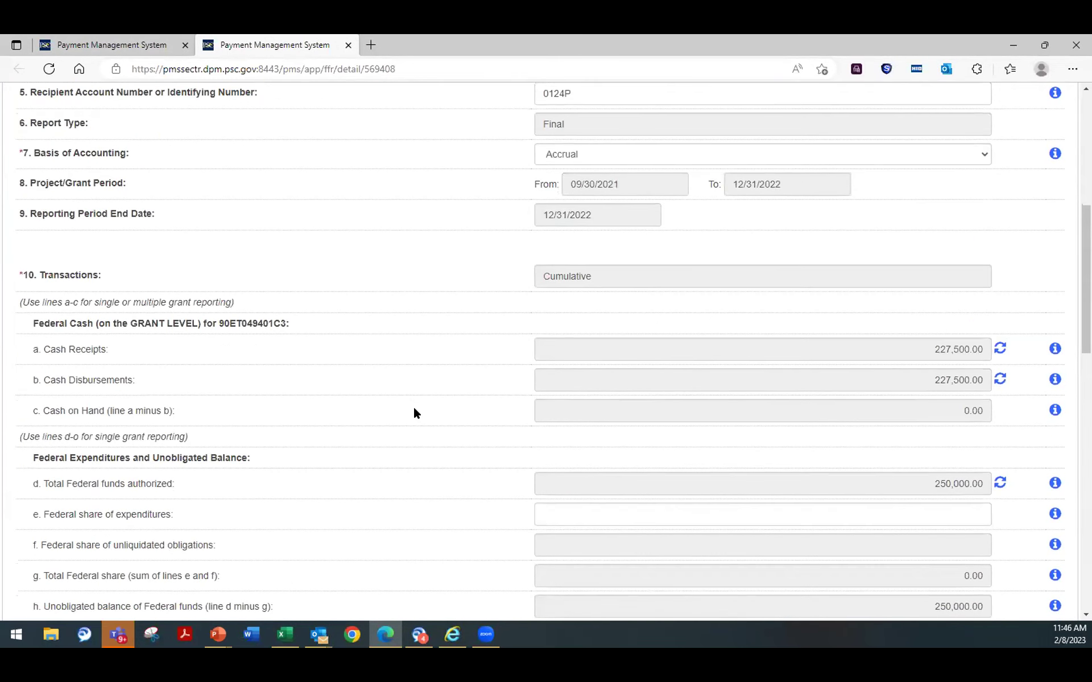
scroll(398, 404, "up", 1)
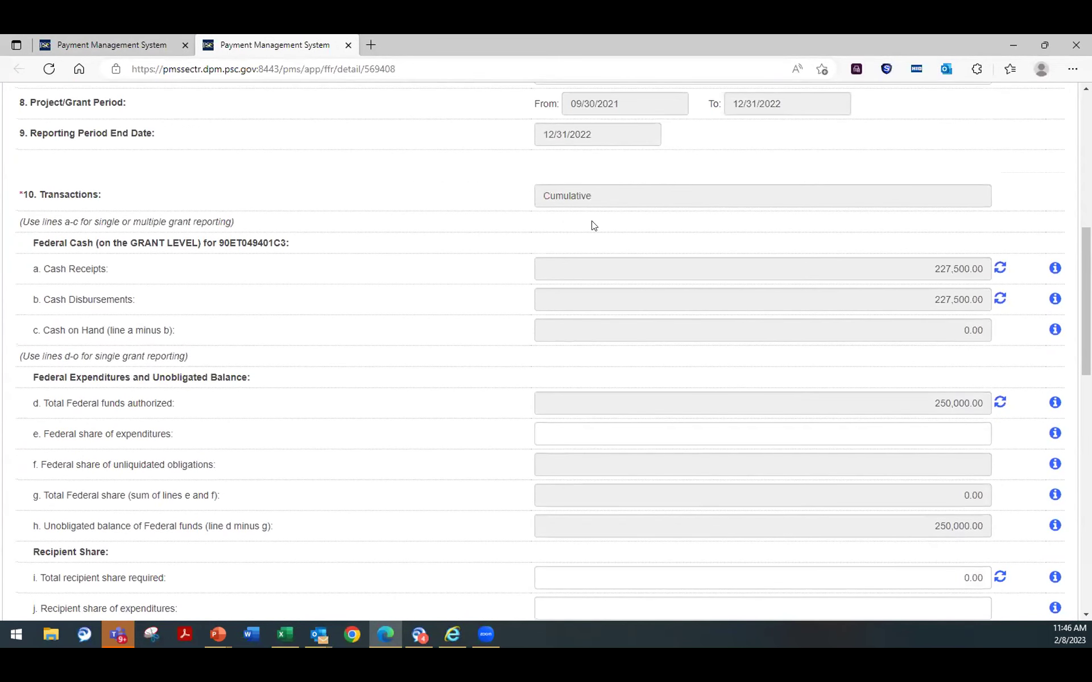
left_click(914, 265)
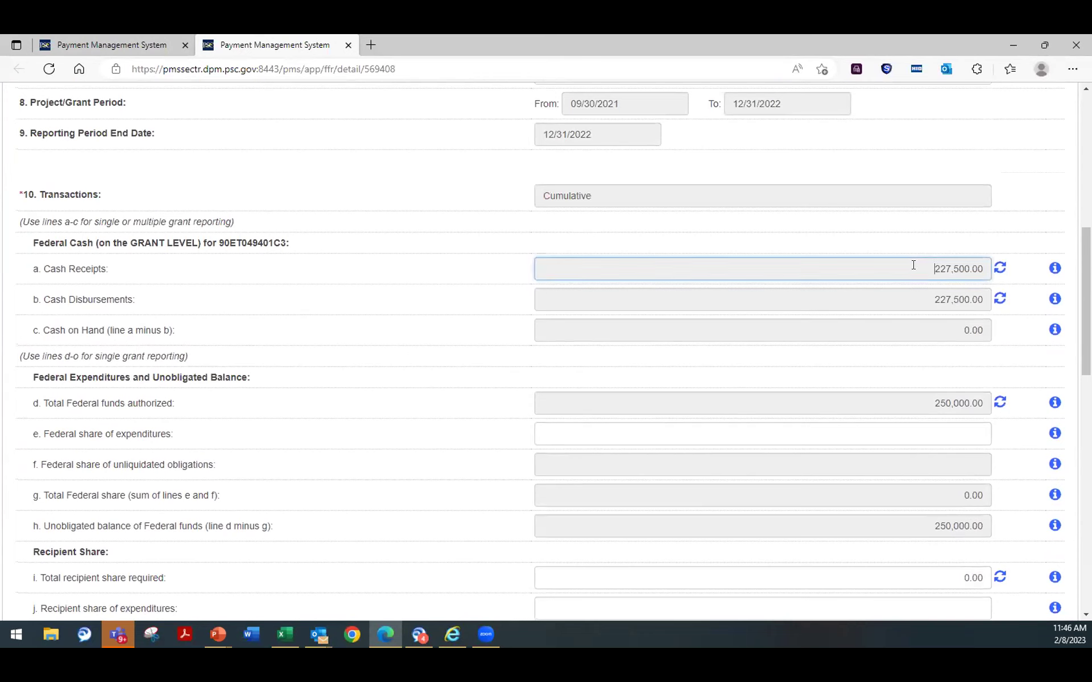
left_click(913, 296)
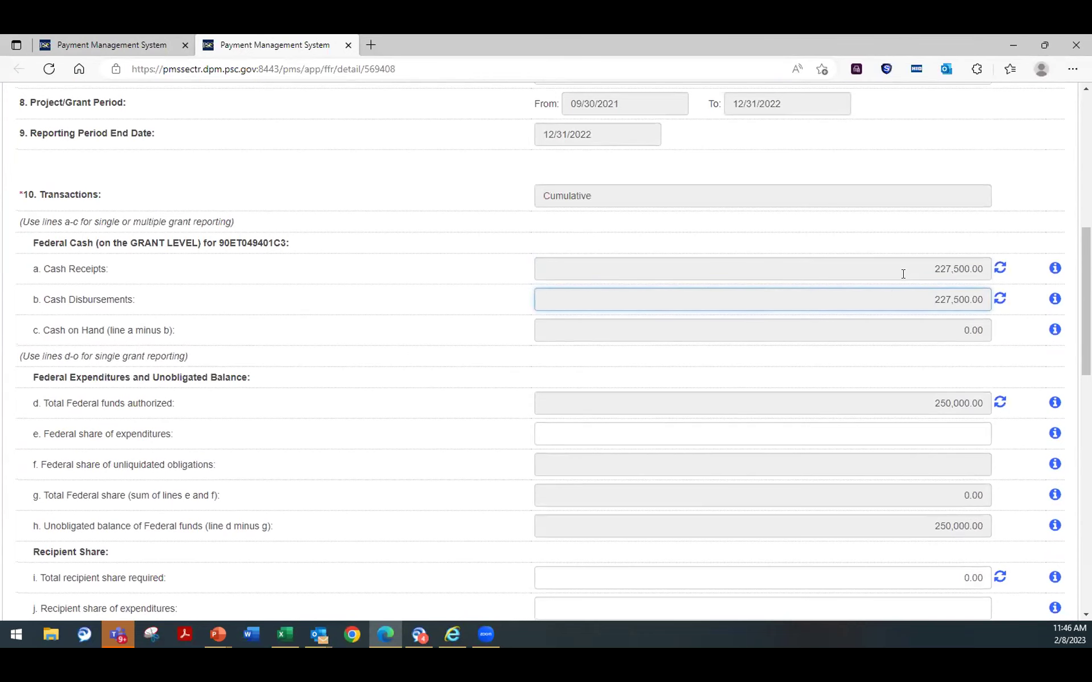
scroll(882, 283, "down", 5)
scroll(868, 302, "down", 7)
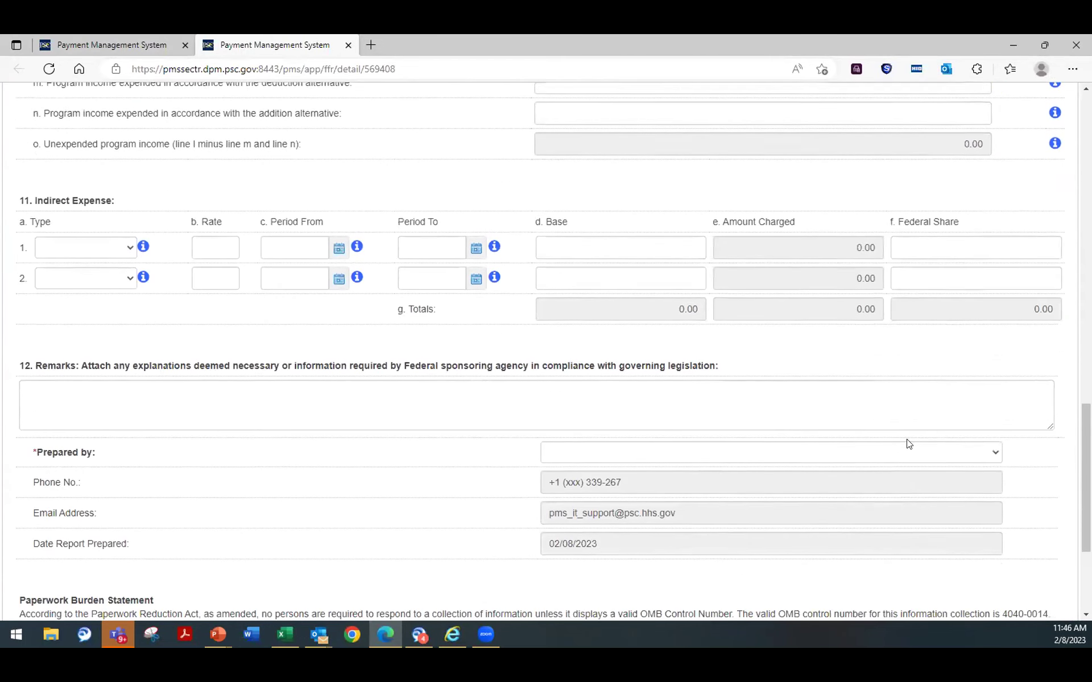
scroll(900, 432, "up", 13)
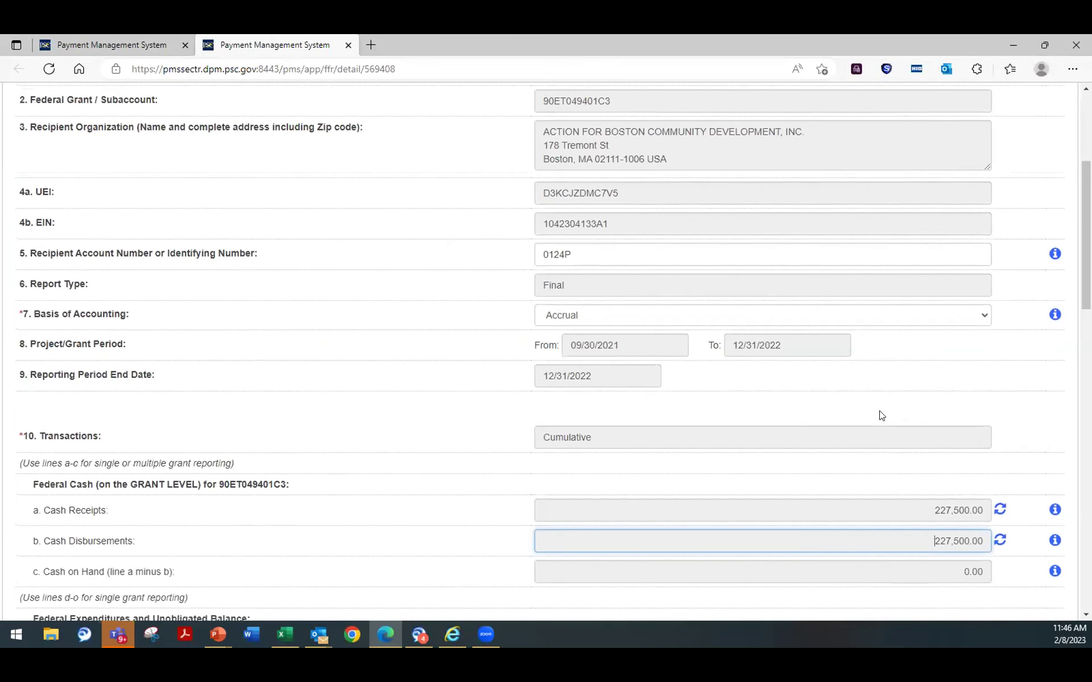
scroll(926, 359, "down", 1)
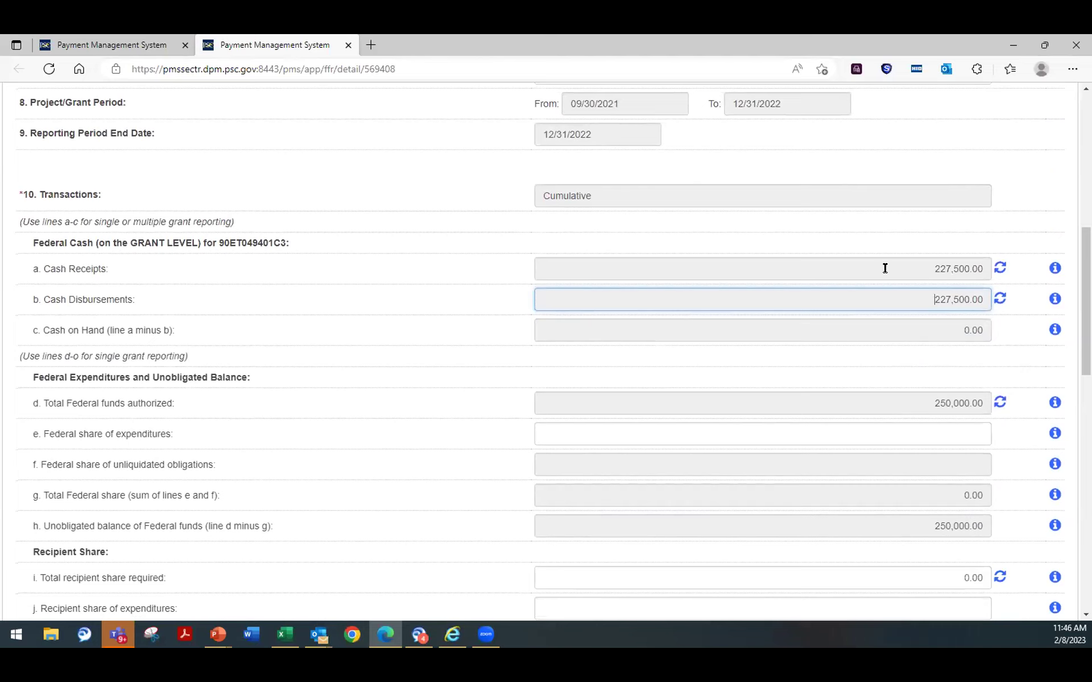
left_click_drag(917, 270, 989, 269)
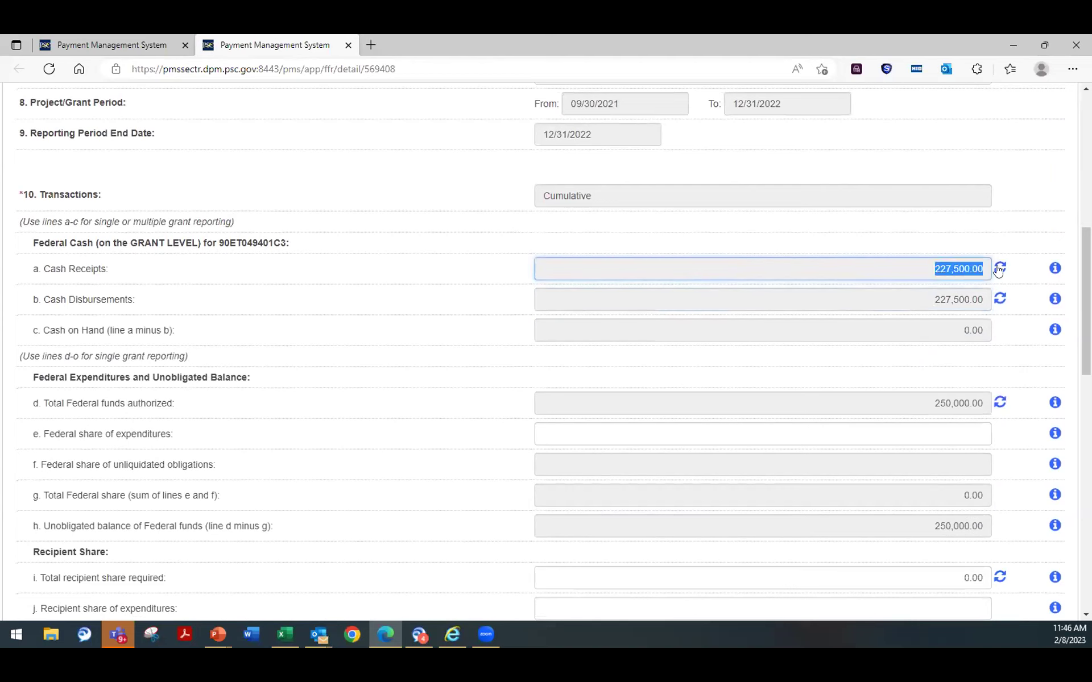
left_click_drag(917, 292, 978, 296)
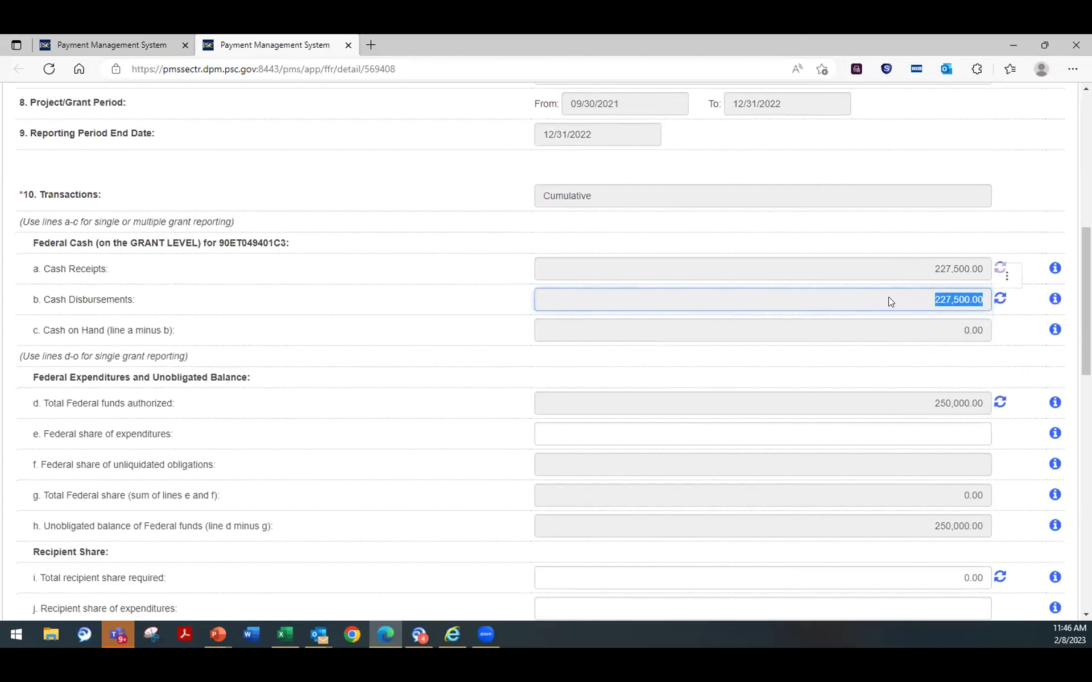
left_click(868, 294)
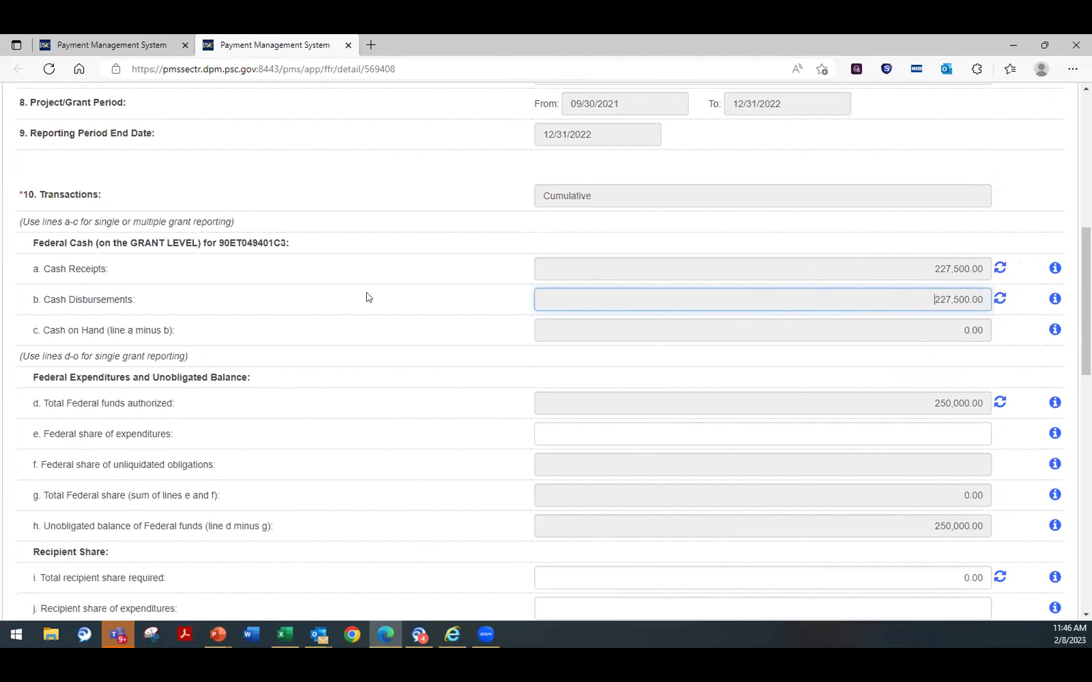
left_click(999, 270)
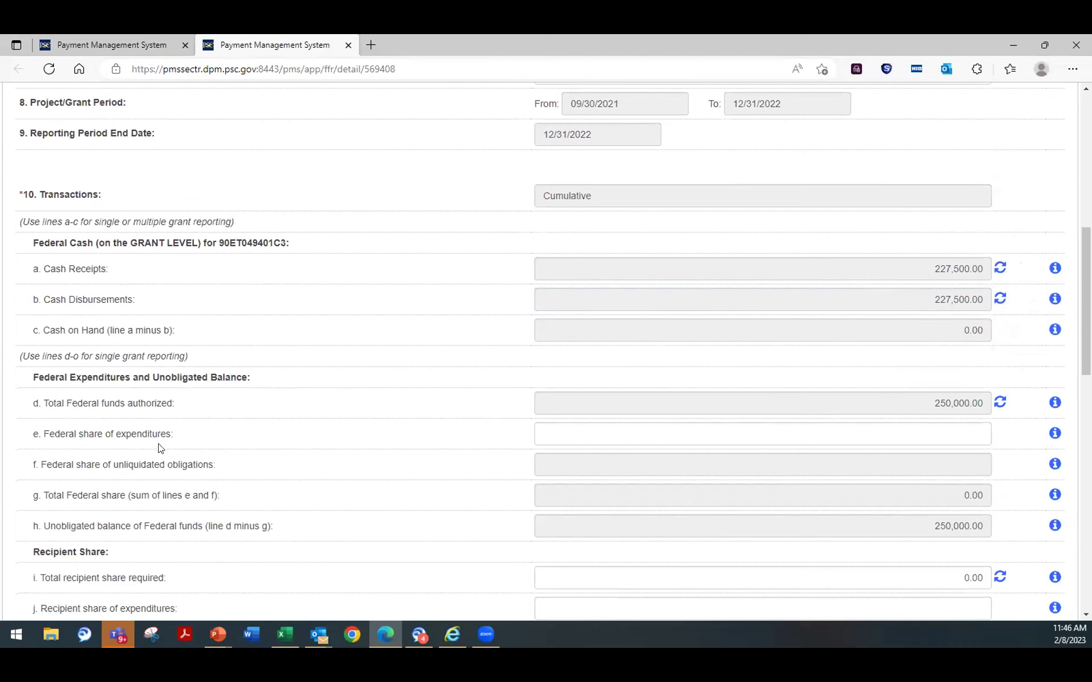
left_click(923, 427)
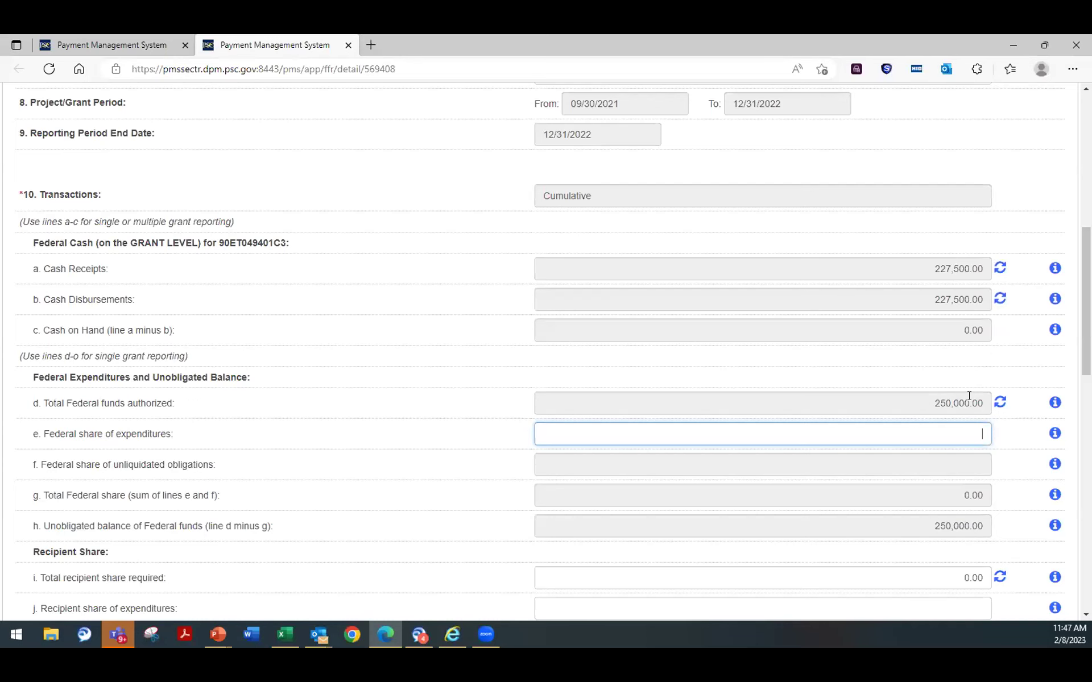
Step: Enter 230,000.00 as the Federal share of expenditures on line 10e
scroll(739, 279, "up", 5)
scroll(740, 279, "down", 7)
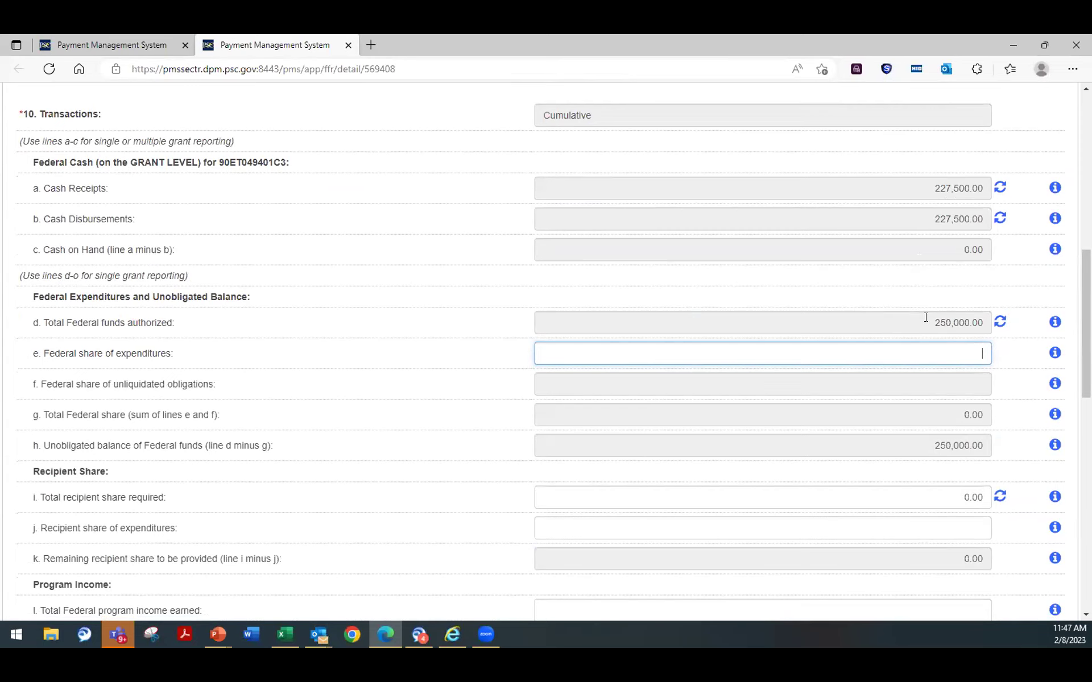
scroll(861, 390, "down", 3)
scroll(853, 385, "down", 5)
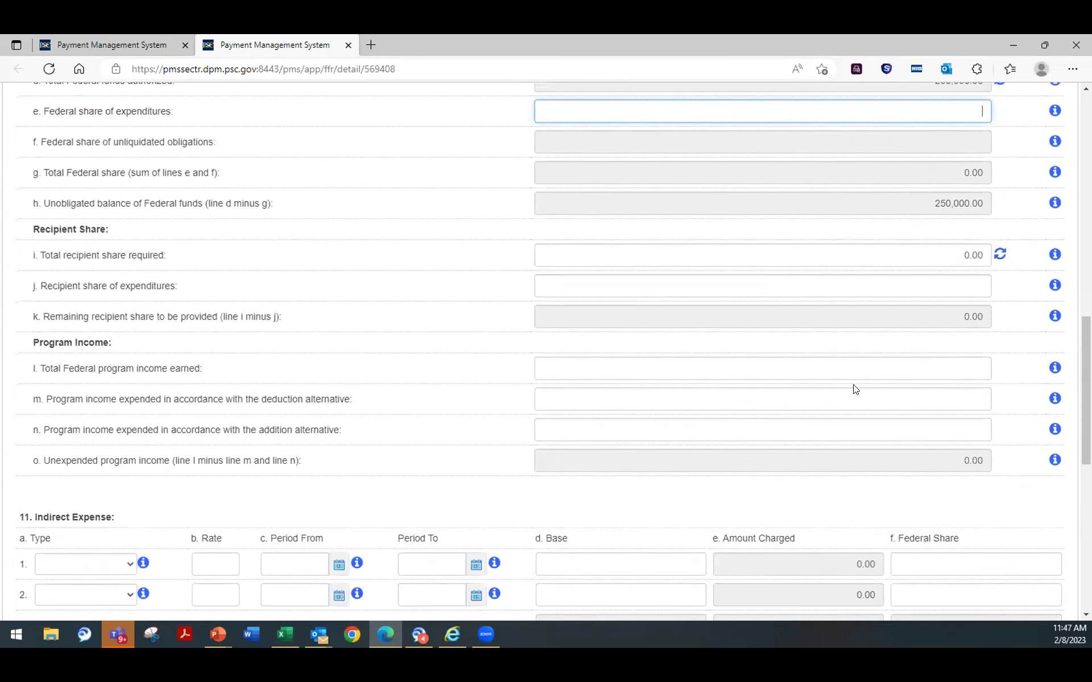
scroll(829, 407, "up", 5)
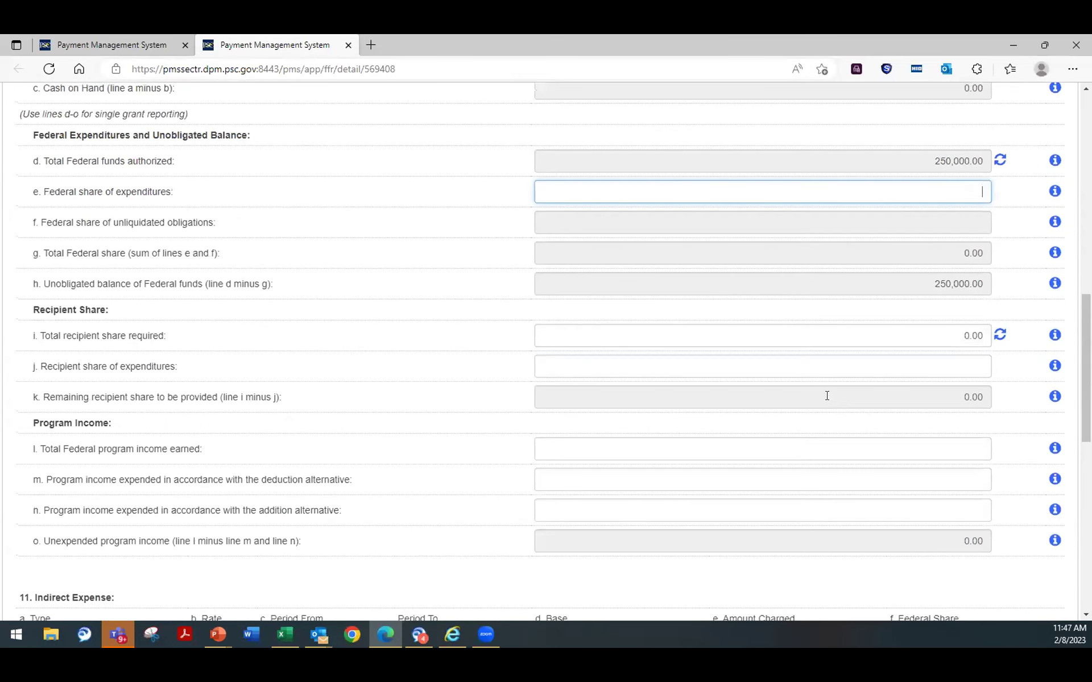
scroll(853, 387, "up", 3)
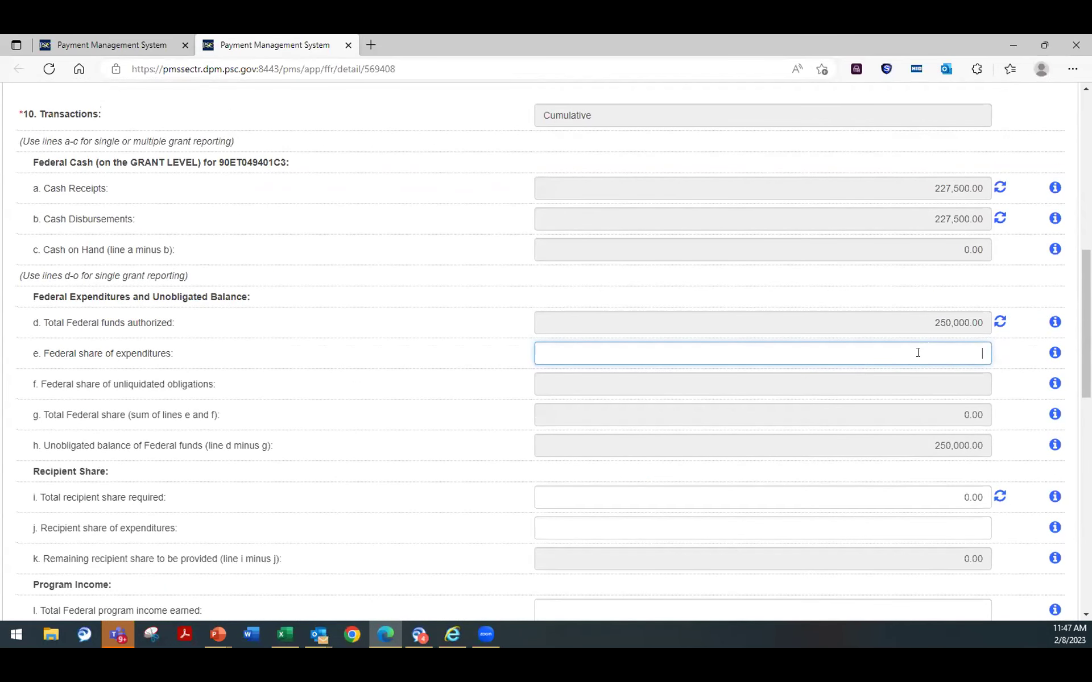
type("30,000")
left_click(831, 480)
Step: Set the recipient share and program income lines j, l, m and n to 0
scroll(794, 419, "down", 3)
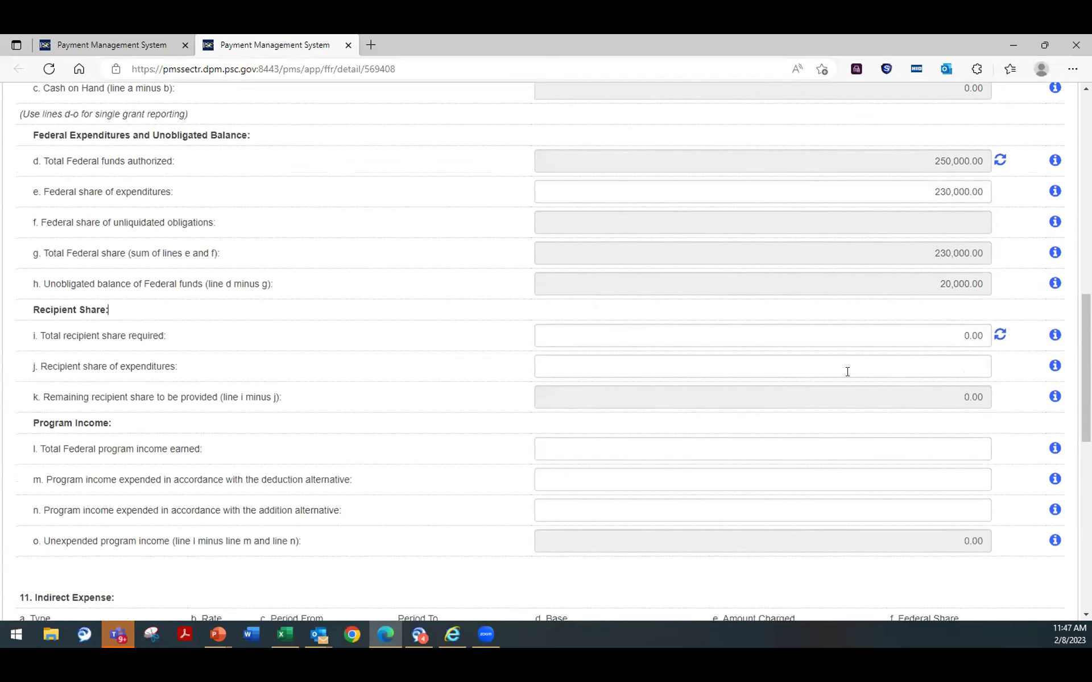
left_click(881, 367)
type("0")
left_click(749, 449)
scroll(739, 434, "down", 4)
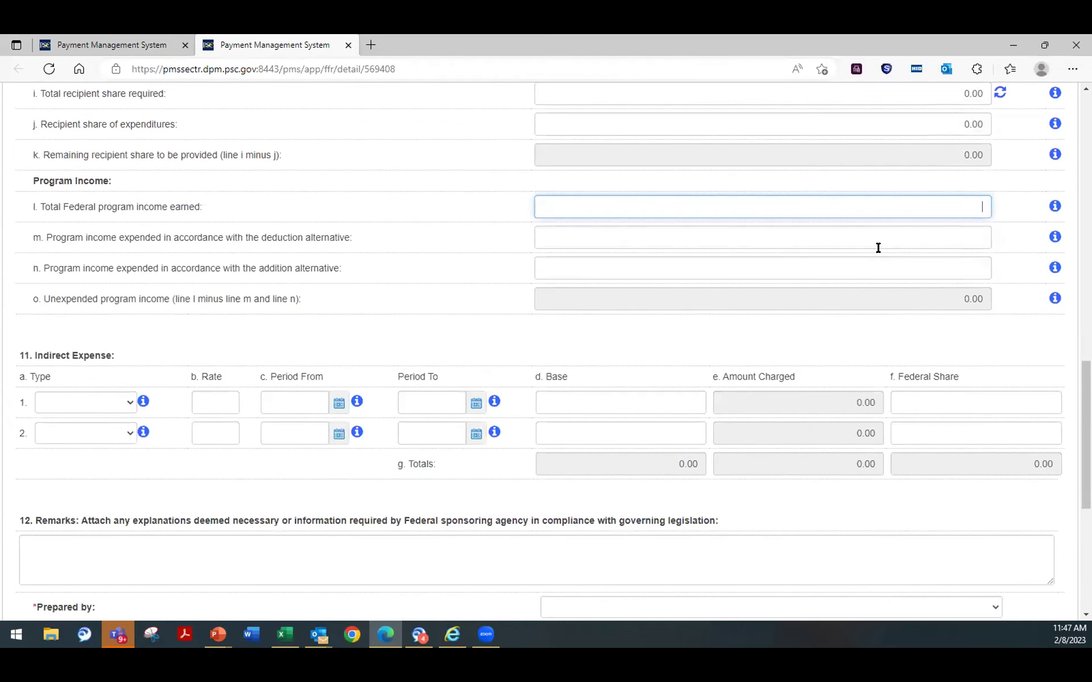
type("0")
left_click(910, 239)
type("0")
left_click(893, 270)
type("0")
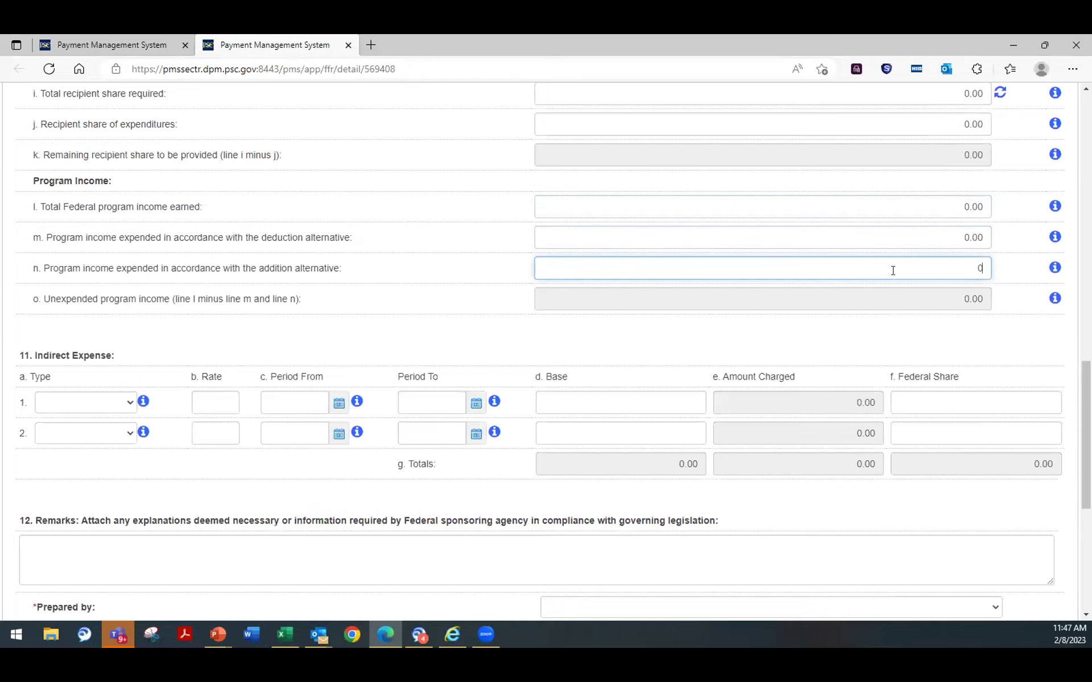
Step: Choose the test user as the report's preparer in Prepared by
scroll(836, 290, "down", 5)
left_click(655, 288)
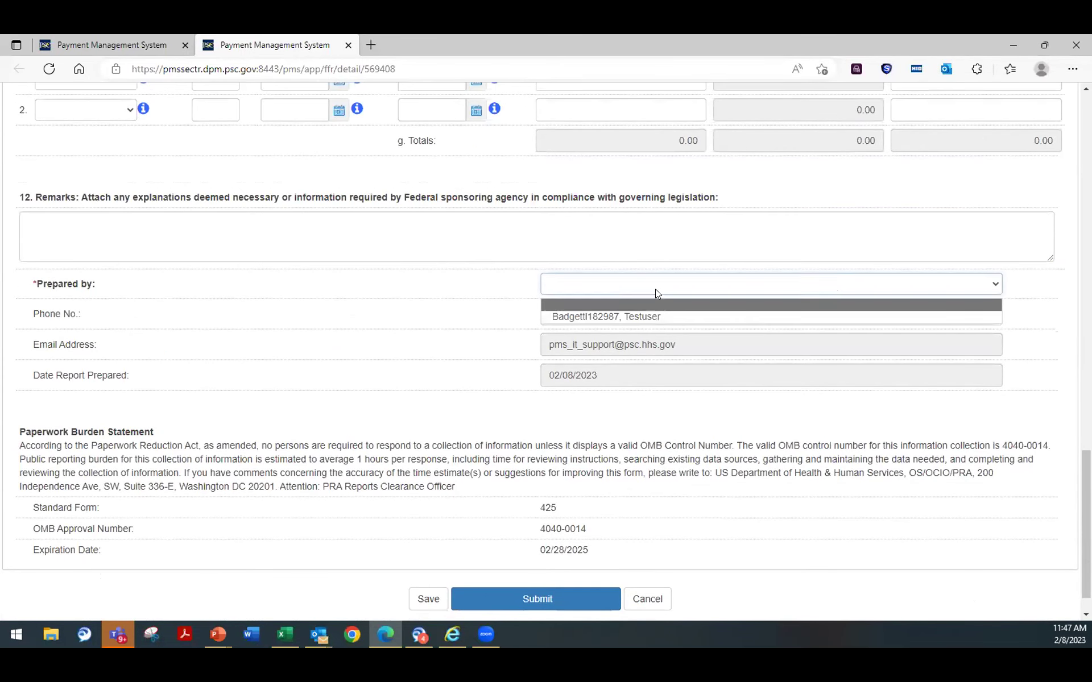
left_click(625, 313)
Step: Submit the 90ET049401C3 report, review the 10a, 10b and 10e reconciliation errors, then close them
left_click(514, 600)
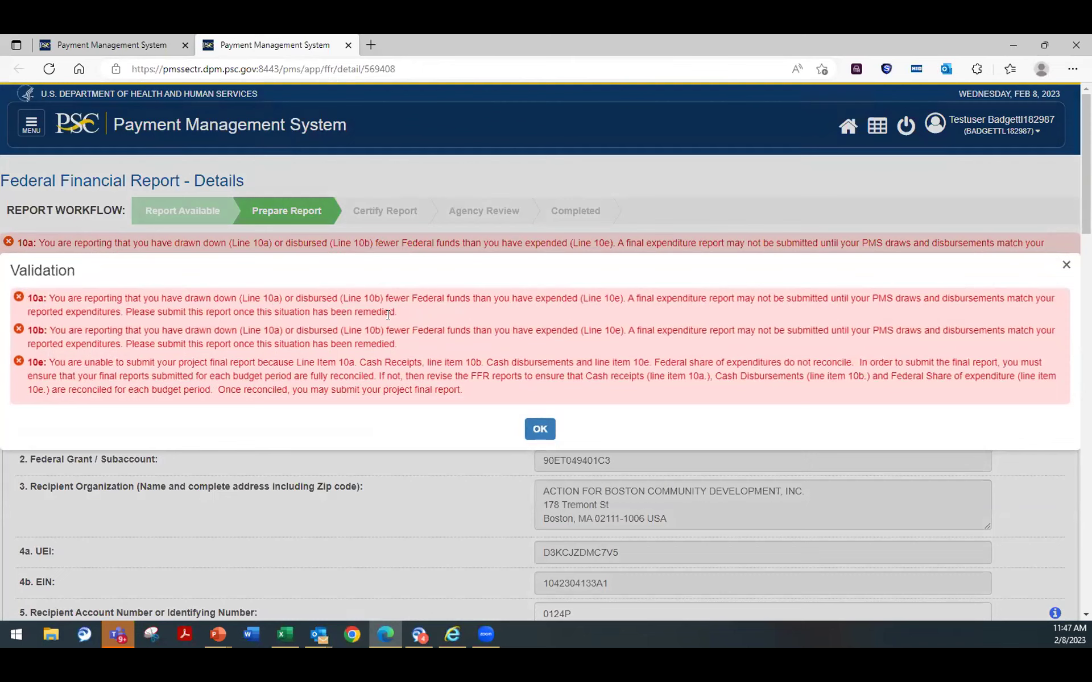
left_click_drag(254, 270, 267, 154)
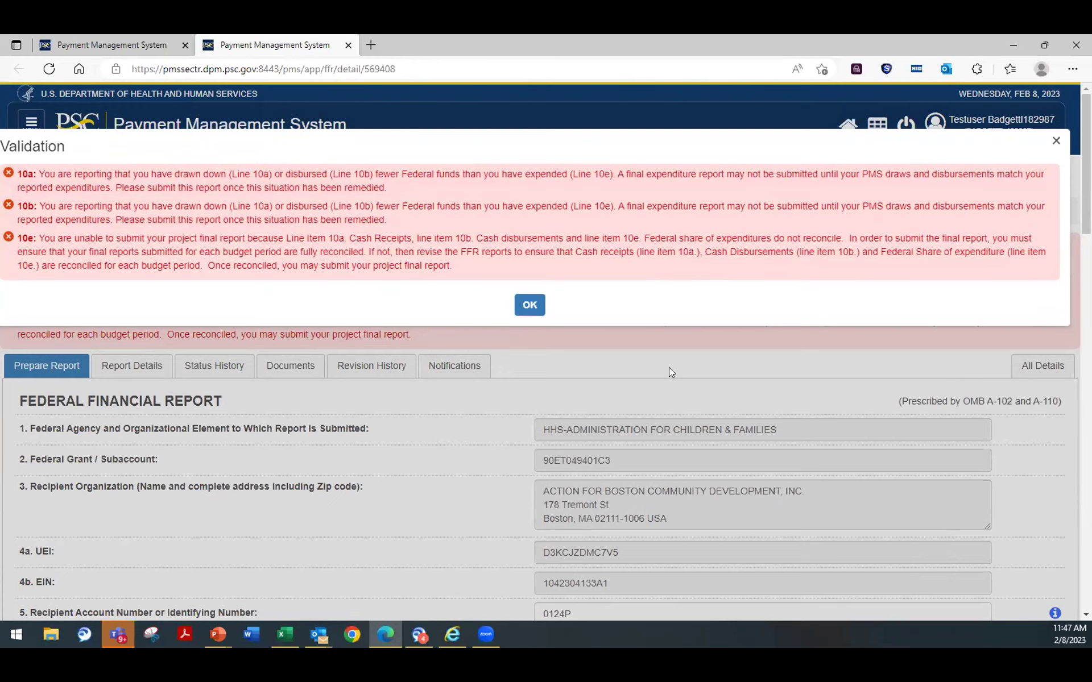
scroll(648, 433, "down", 10)
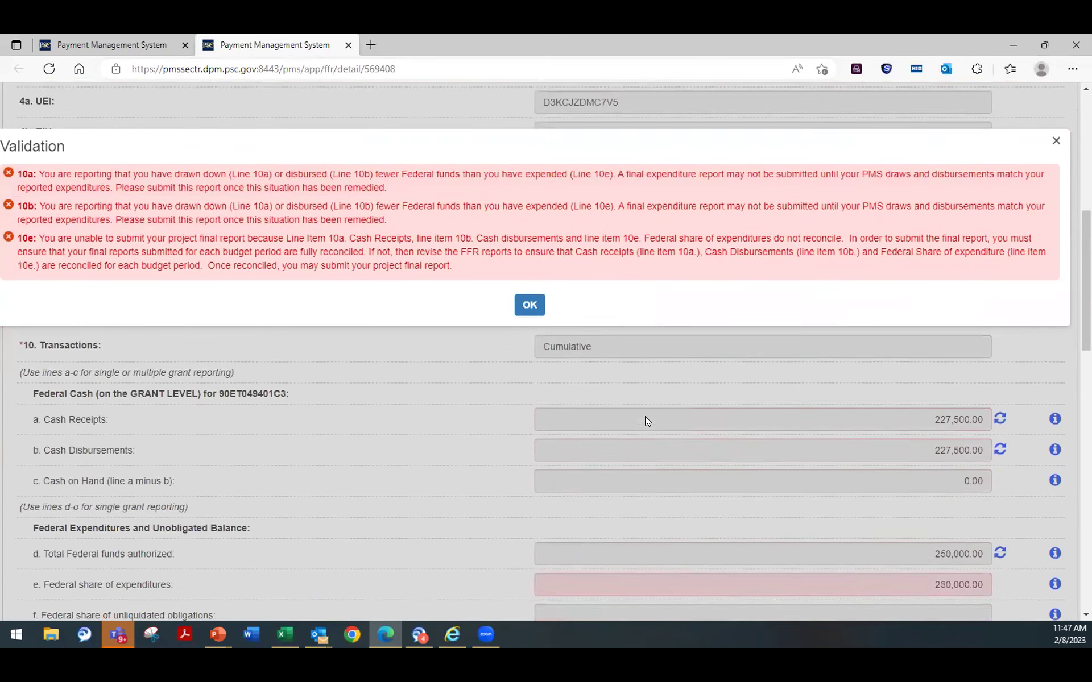
scroll(641, 413, "up", 1)
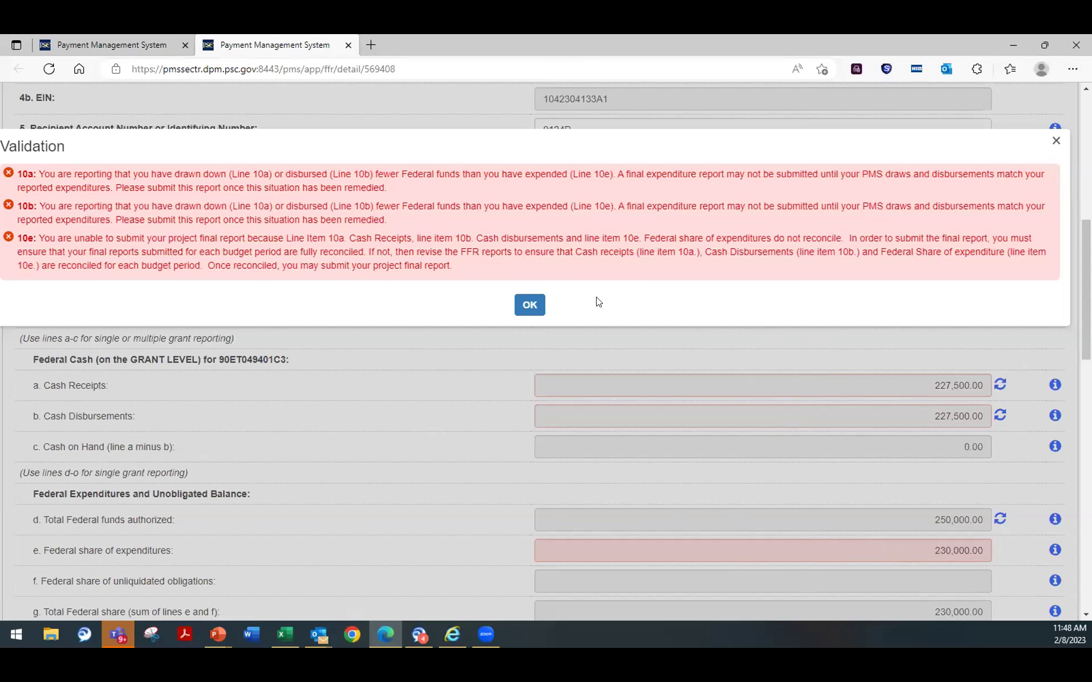
left_click(530, 305)
Step: Change line 10e to 200,000, resubmit, and dismiss the resulting validation errors
left_click(911, 549)
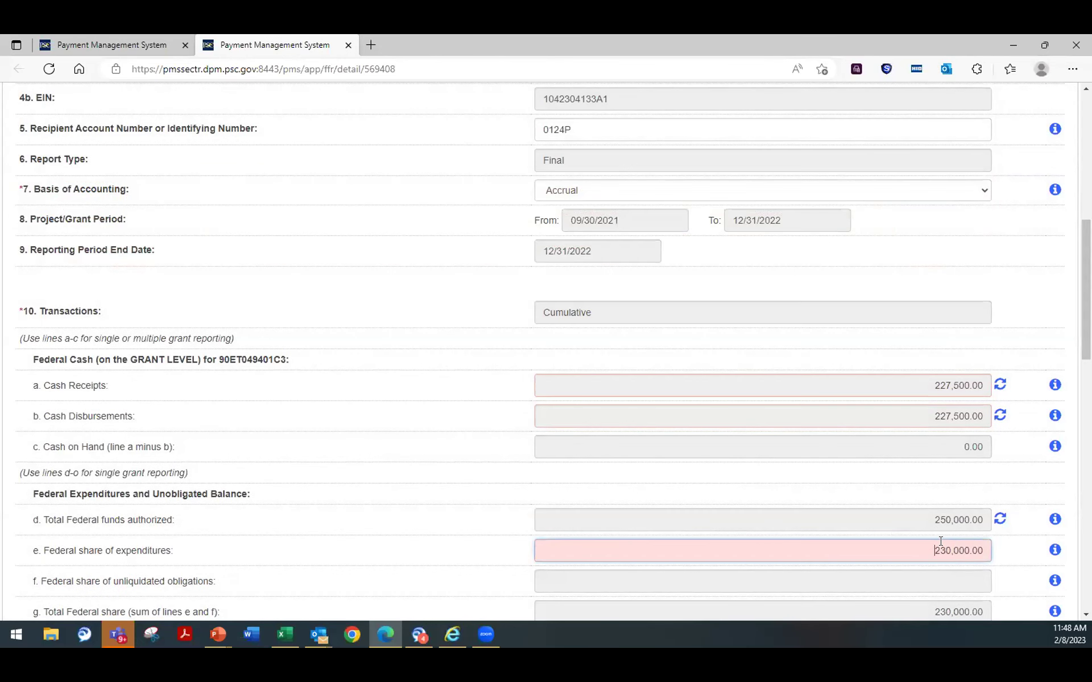
type("200,000")
left_click(846, 512)
scroll(748, 534, "down", 5)
scroll(748, 534, "down", 10)
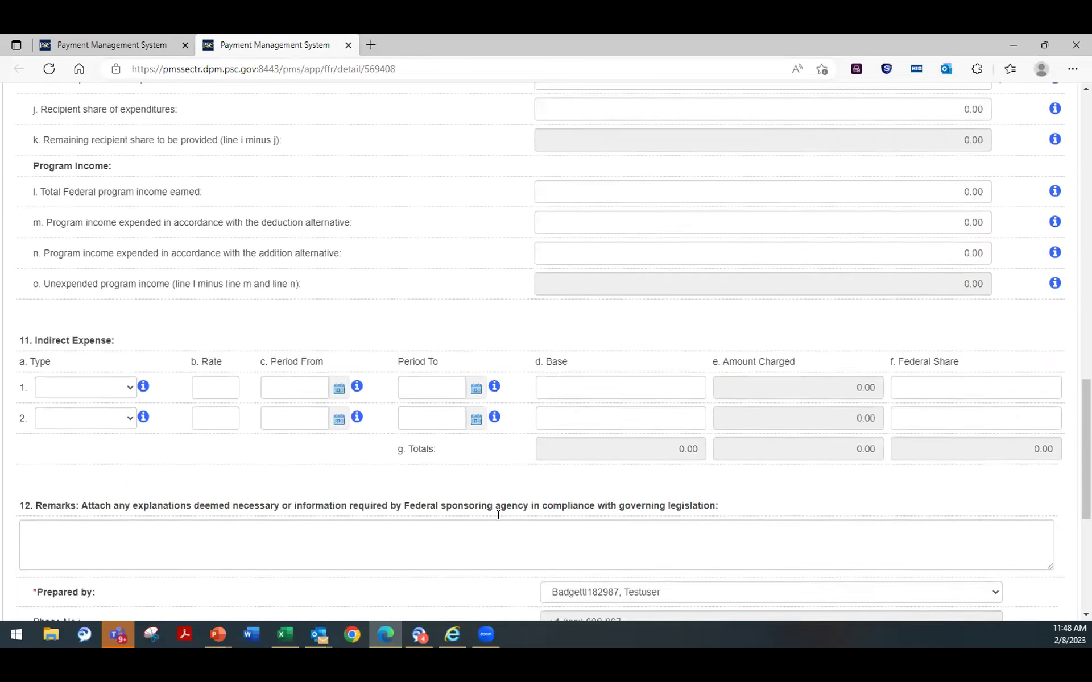
left_click(526, 563)
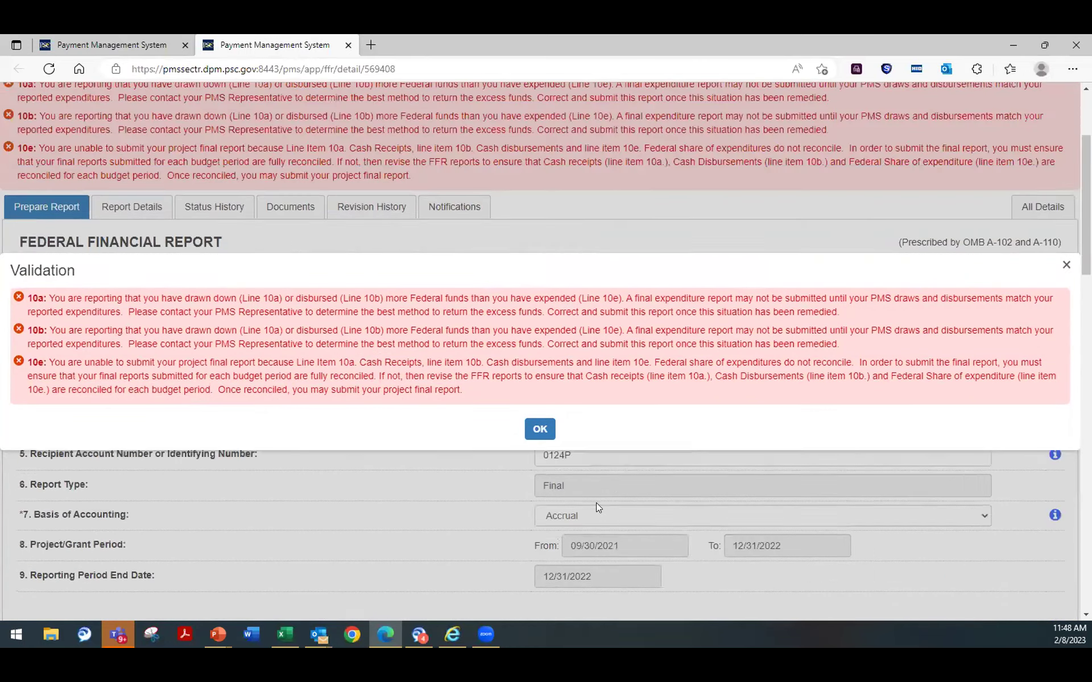
scroll(596, 504, "up", 4)
scroll(596, 504, "down", 10)
scroll(596, 499, "up", 2)
scroll(596, 500, "down", 2)
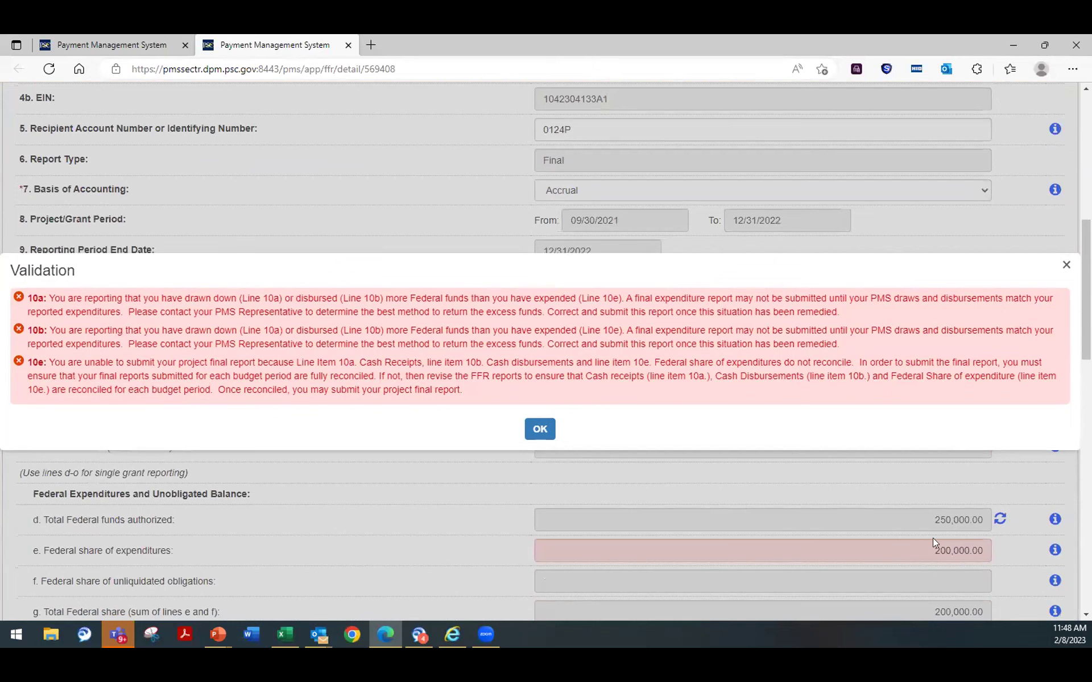
scroll(853, 543, "up", 2)
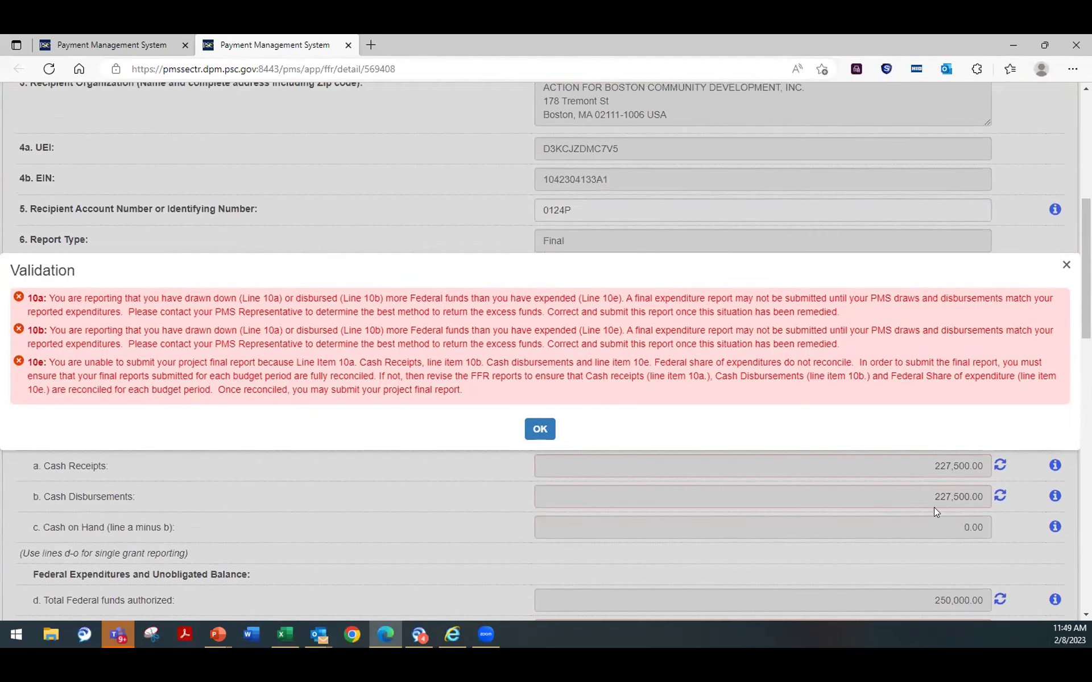
scroll(879, 517, "down", 2)
scroll(872, 516, "up", 2)
left_click(539, 431)
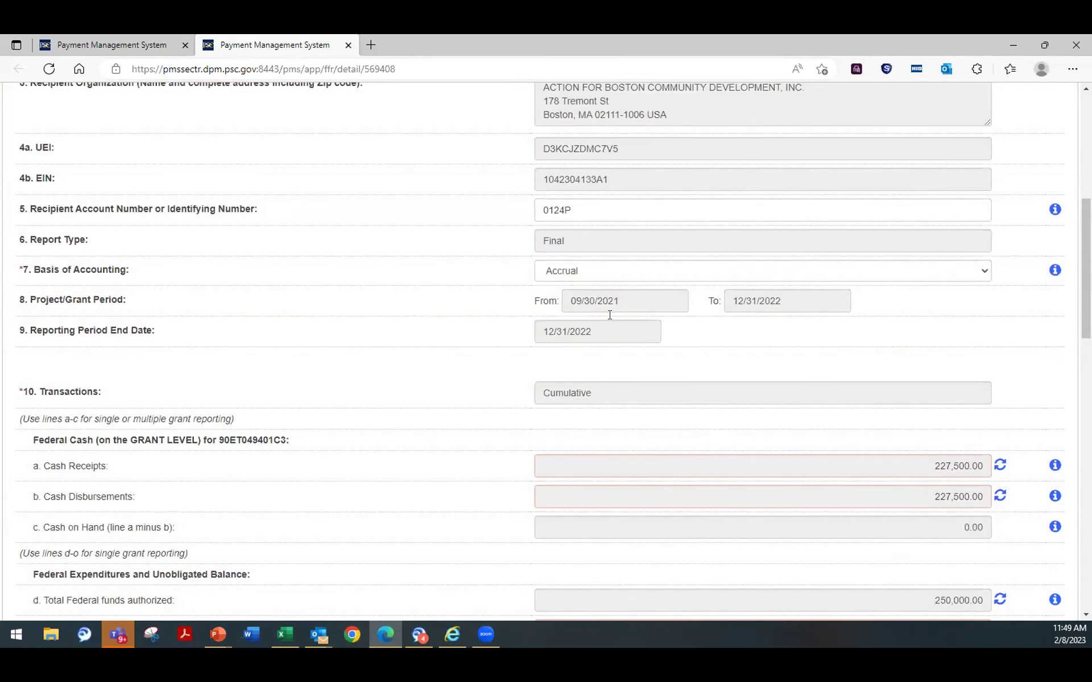
Step: Correct the line 10e Federal share of expenditures to 227,500.00
scroll(712, 414, "down", 3)
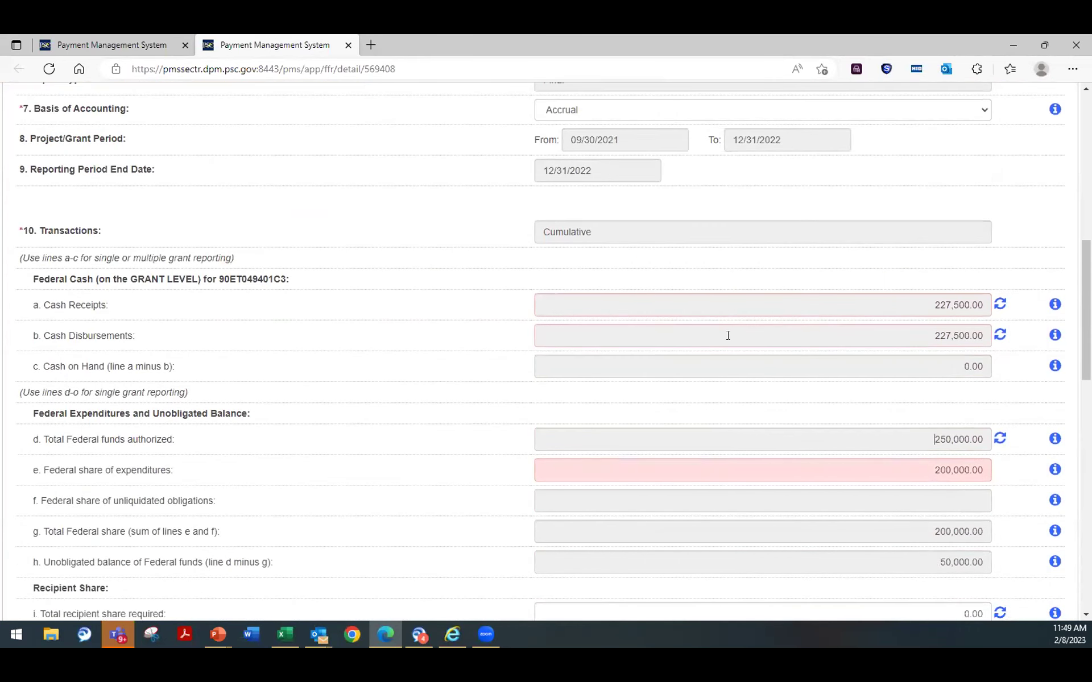
left_click_drag(913, 473, 1006, 465)
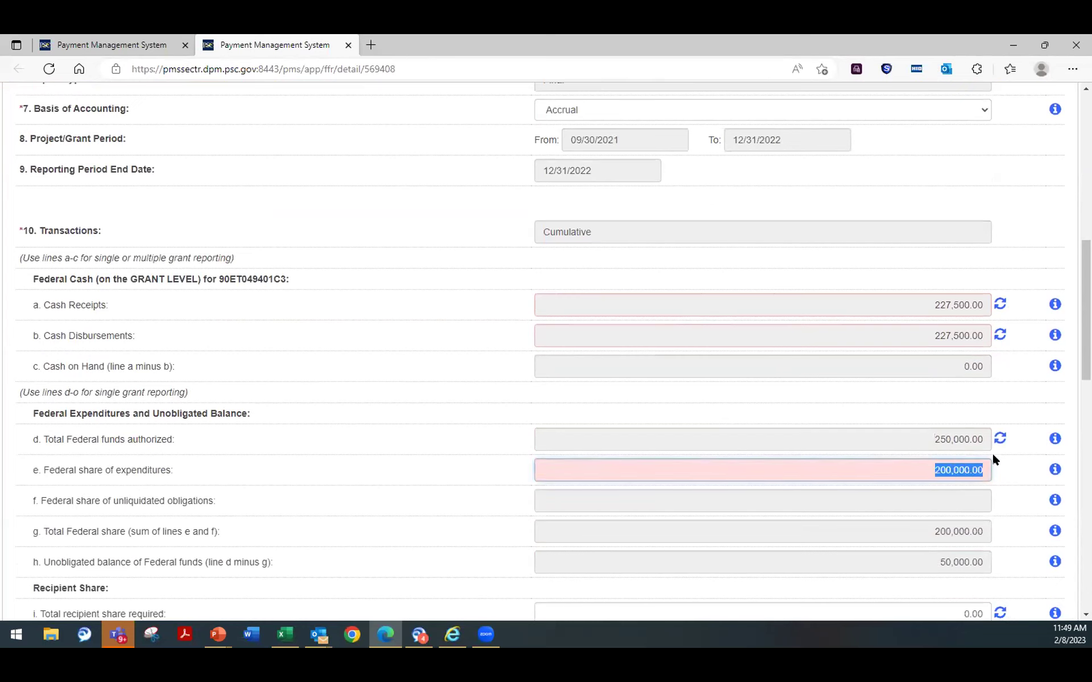
type("2,287,500")
left_click(807, 425)
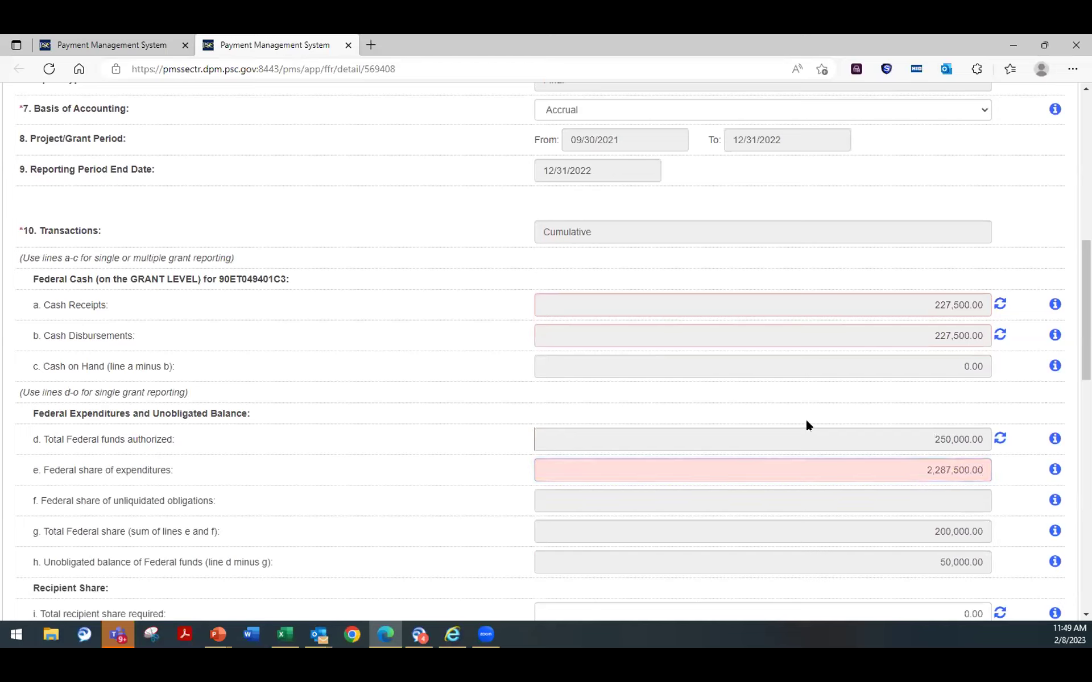
left_click_drag(906, 466, 1039, 470)
type("227,500")
left_click(789, 422)
Step: Submit the report and acknowledge the success message
scroll(779, 419, "down", 10)
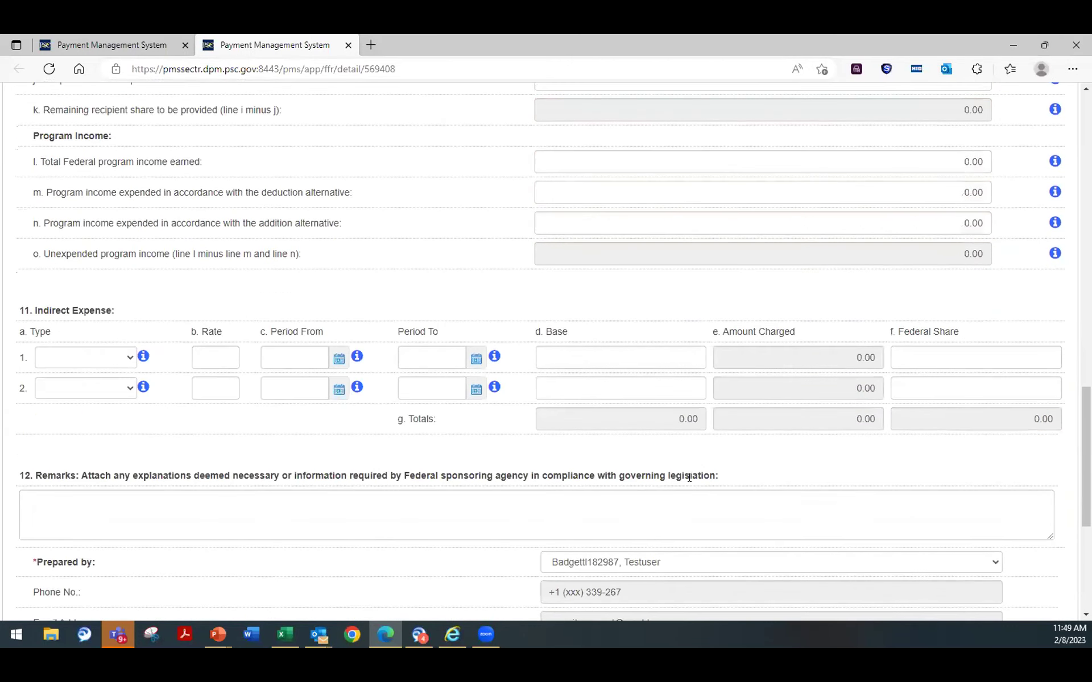
scroll(689, 478, "down", 5)
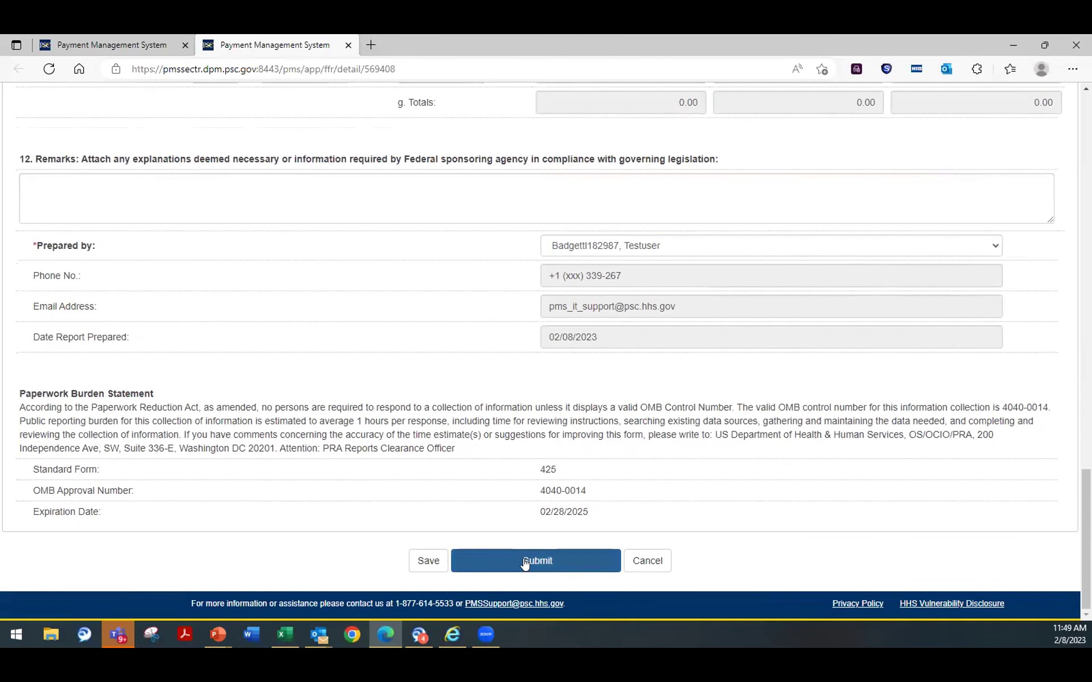
left_click(524, 560)
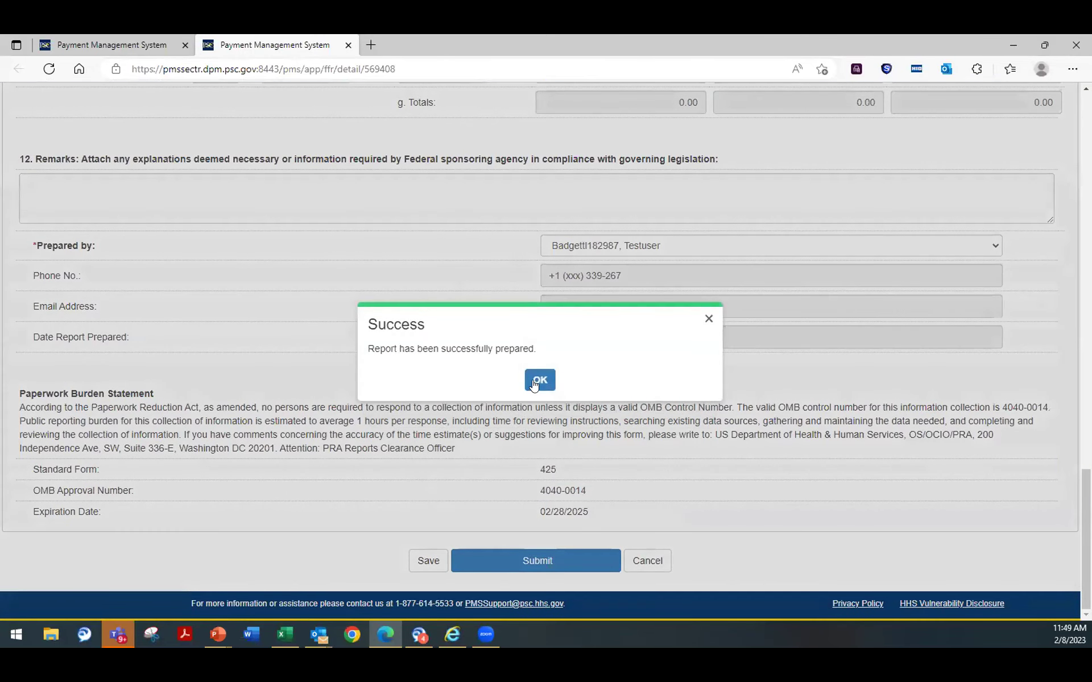
left_click(538, 380)
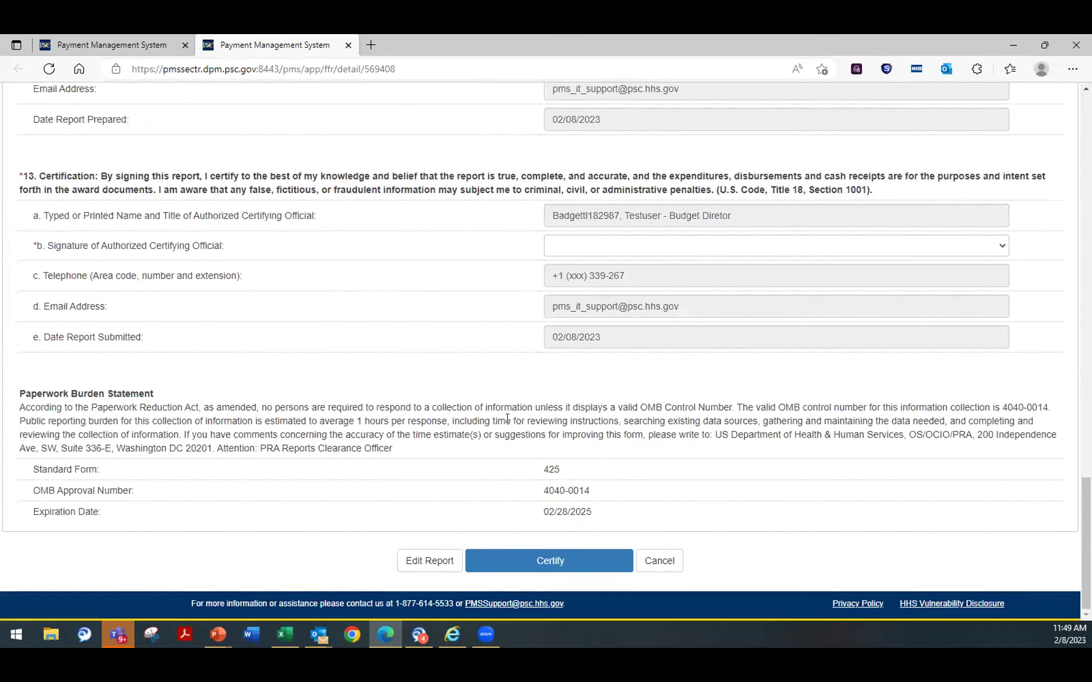
Step: Certify the report with the certifying official's signature and confirm the success message
left_click(592, 250)
left_click(579, 278)
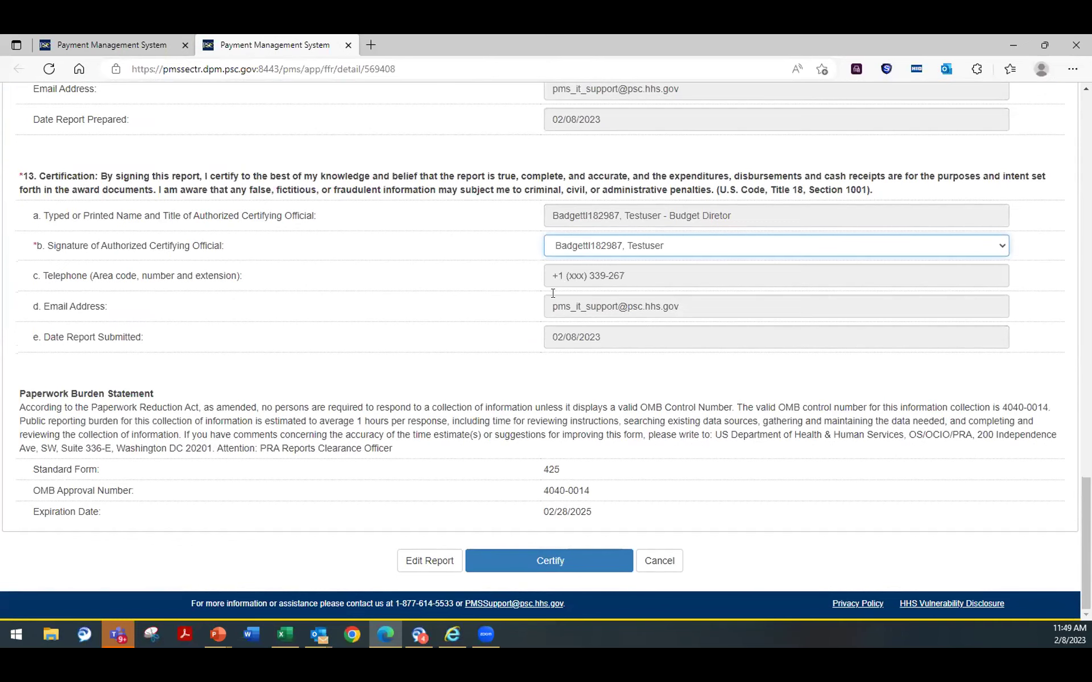
left_click(545, 559)
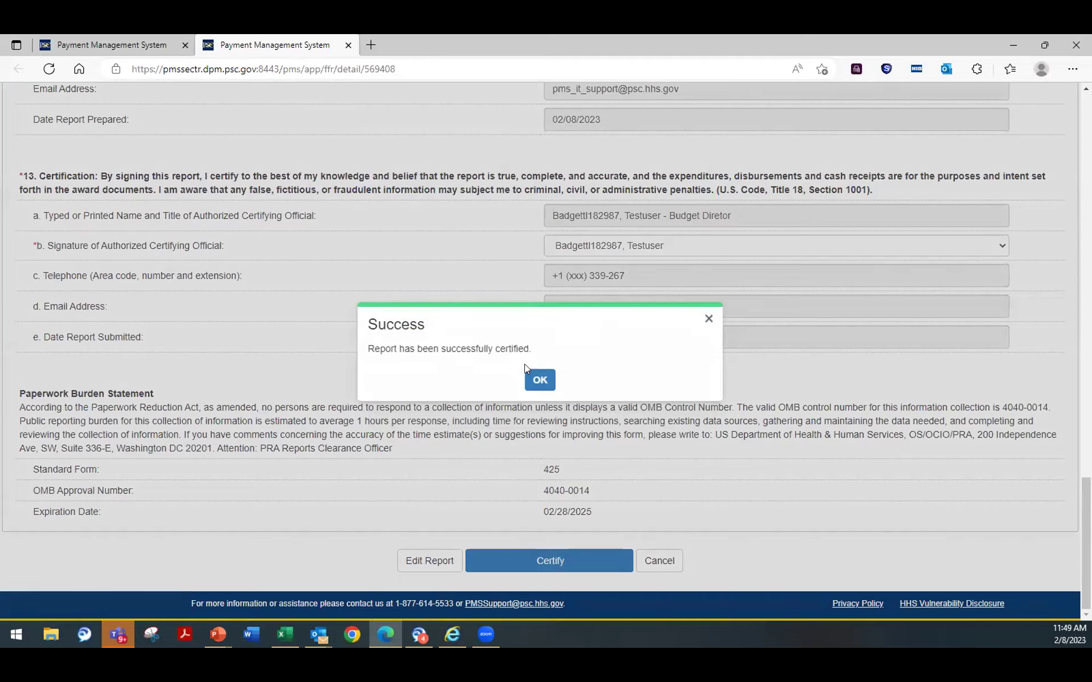
left_click(540, 377)
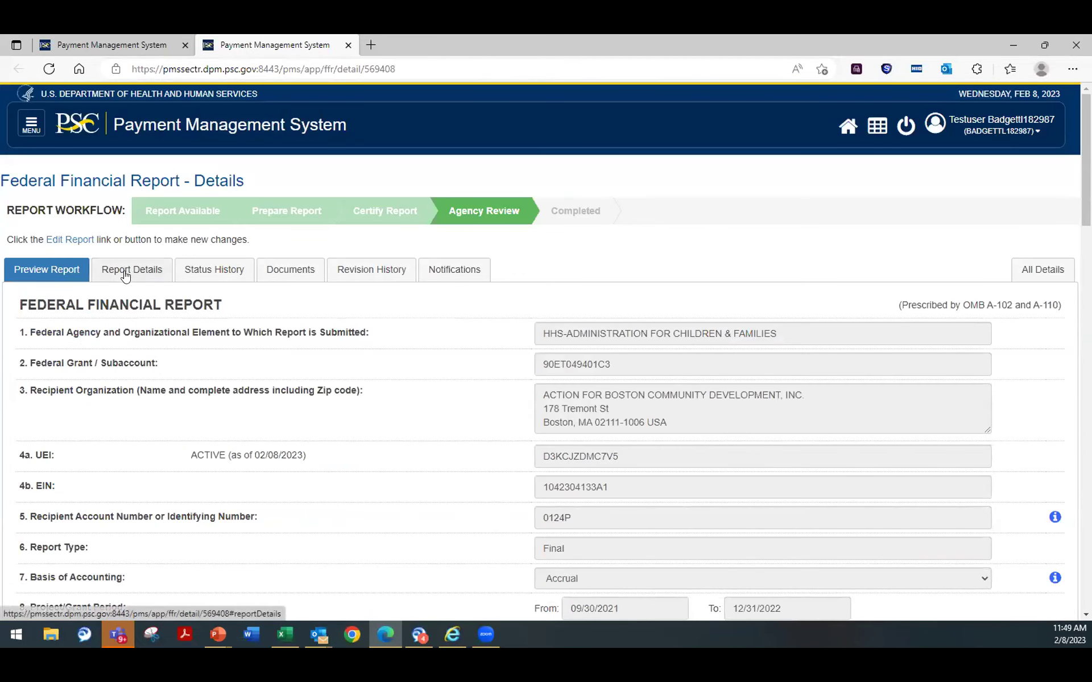
Step: Review the report's Report Details summary, then view its Status History
left_click(162, 273)
scroll(626, 437, "down", 3)
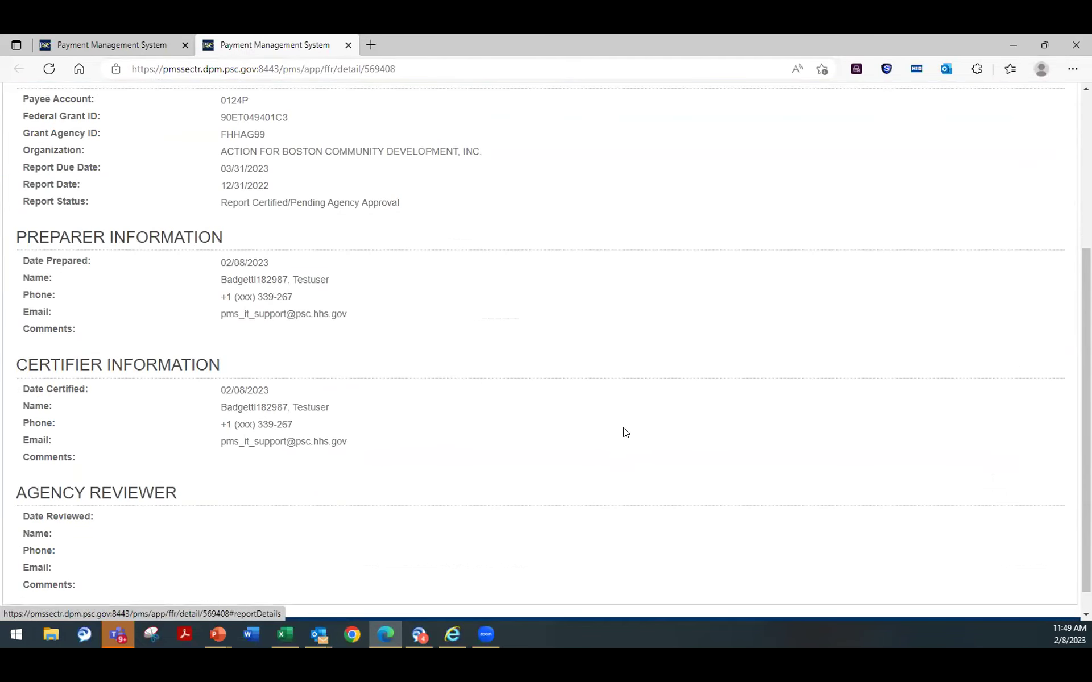
scroll(614, 433, "up", 3)
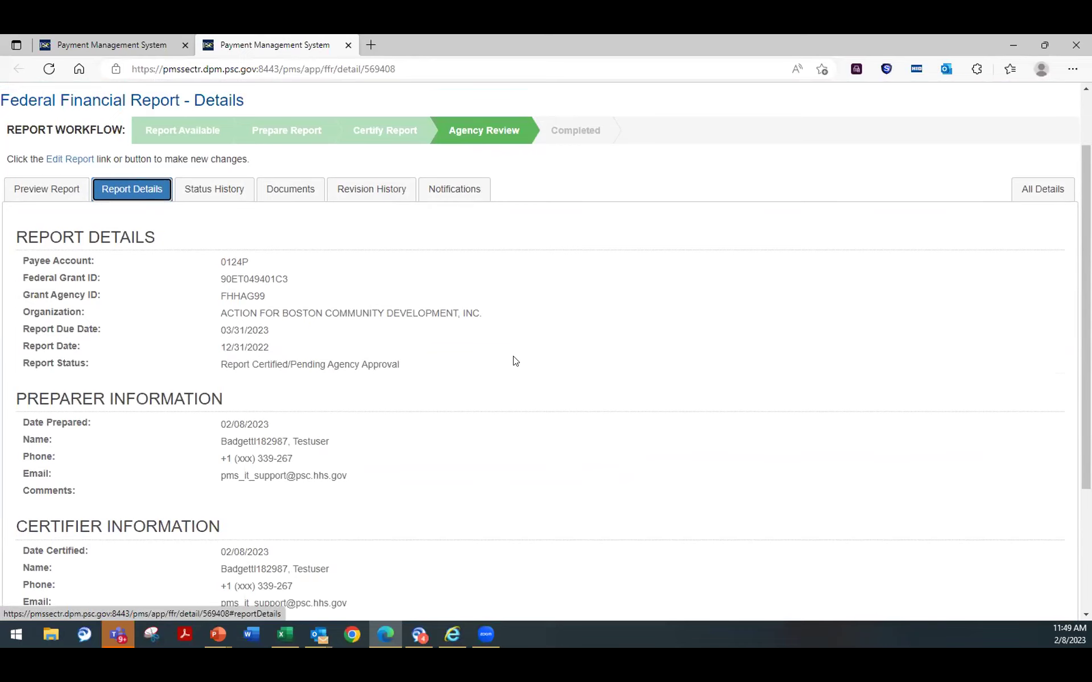
scroll(341, 375, "down", 1)
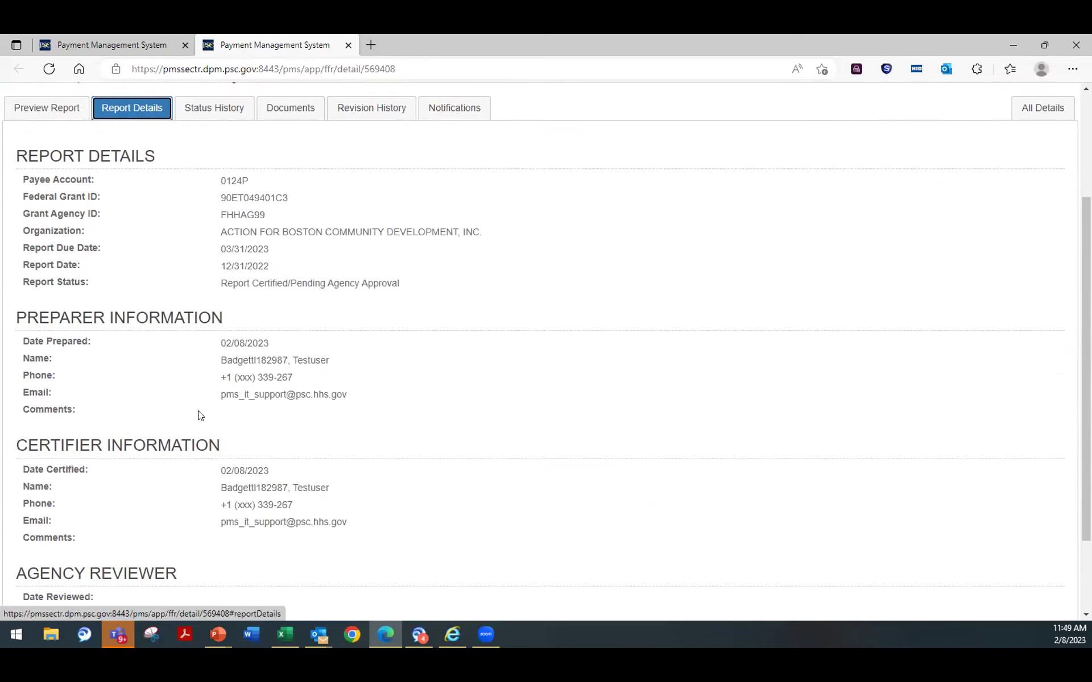
scroll(426, 367, "down", 2)
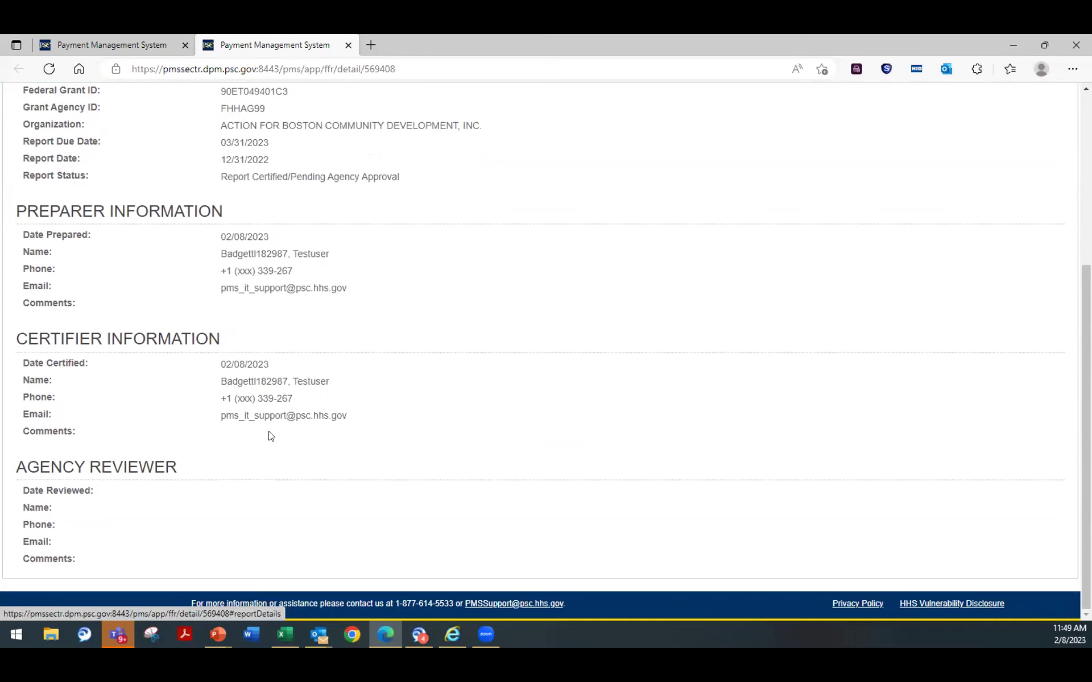
scroll(427, 418, "up", 4)
scroll(405, 344, "down", 4)
scroll(393, 422, "up", 4)
scroll(390, 414, "down", 2)
scroll(390, 414, "up", 2)
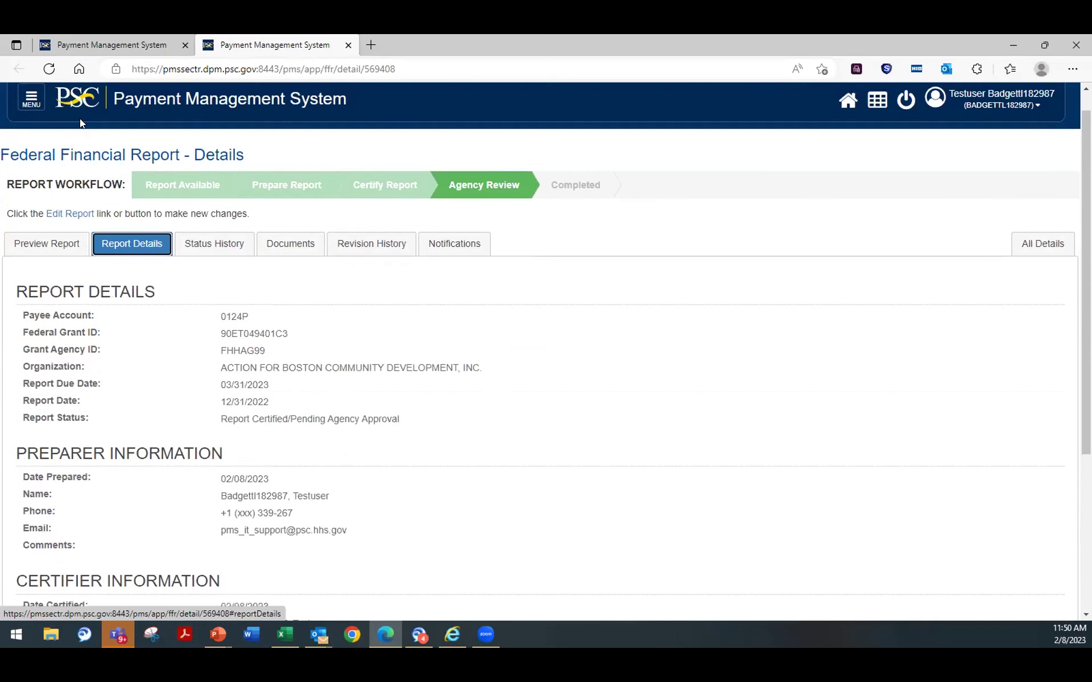
left_click(203, 245)
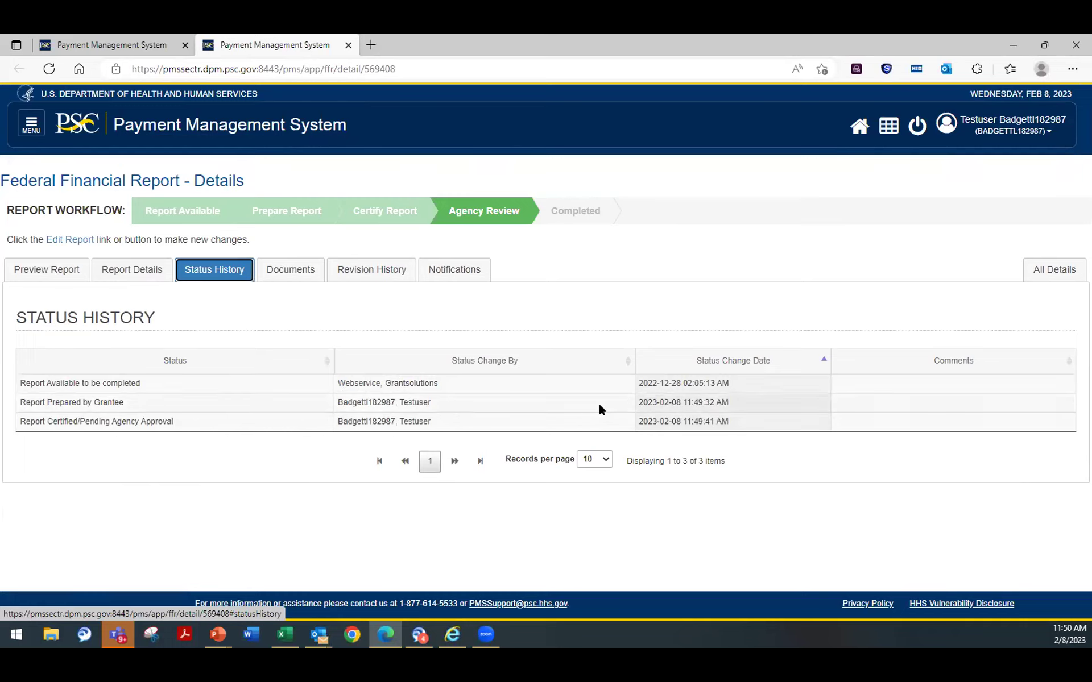
Step: Check the empty Documents, Revision History and Notifications tabs, then bring up the Federal Financial Reporting menu
left_click(293, 271)
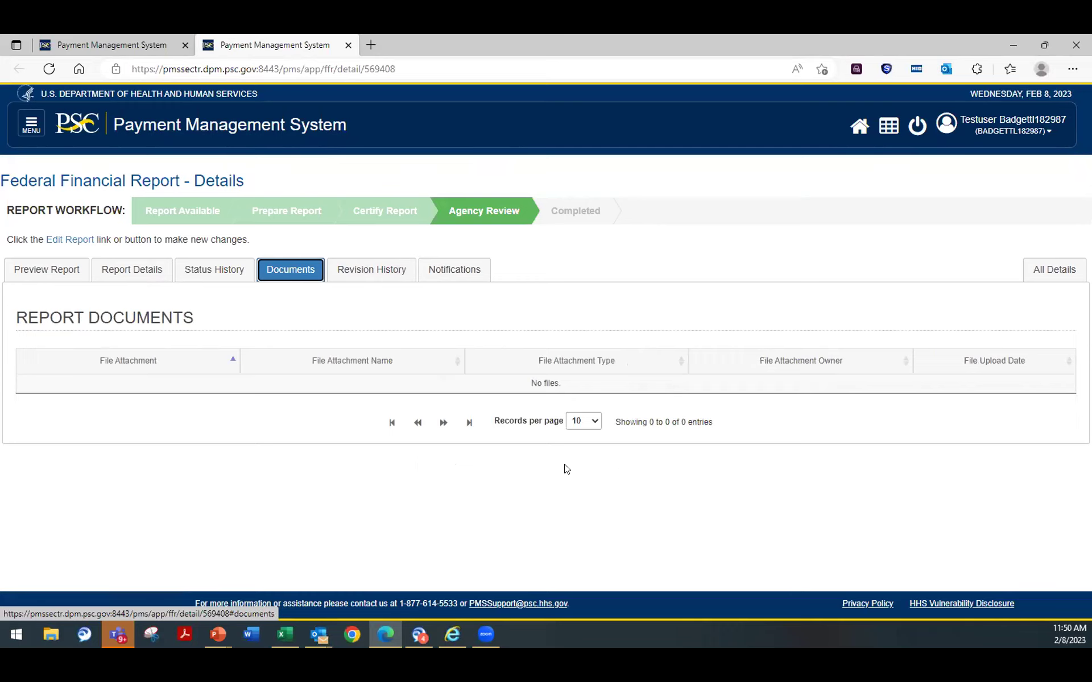
left_click(348, 271)
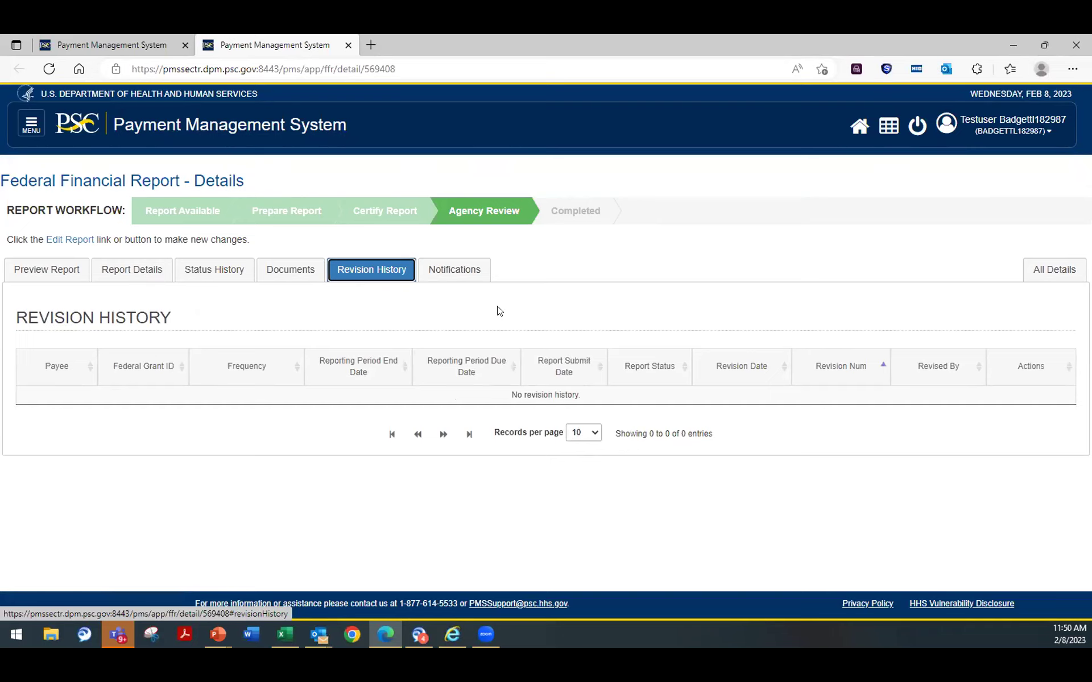
left_click(461, 265)
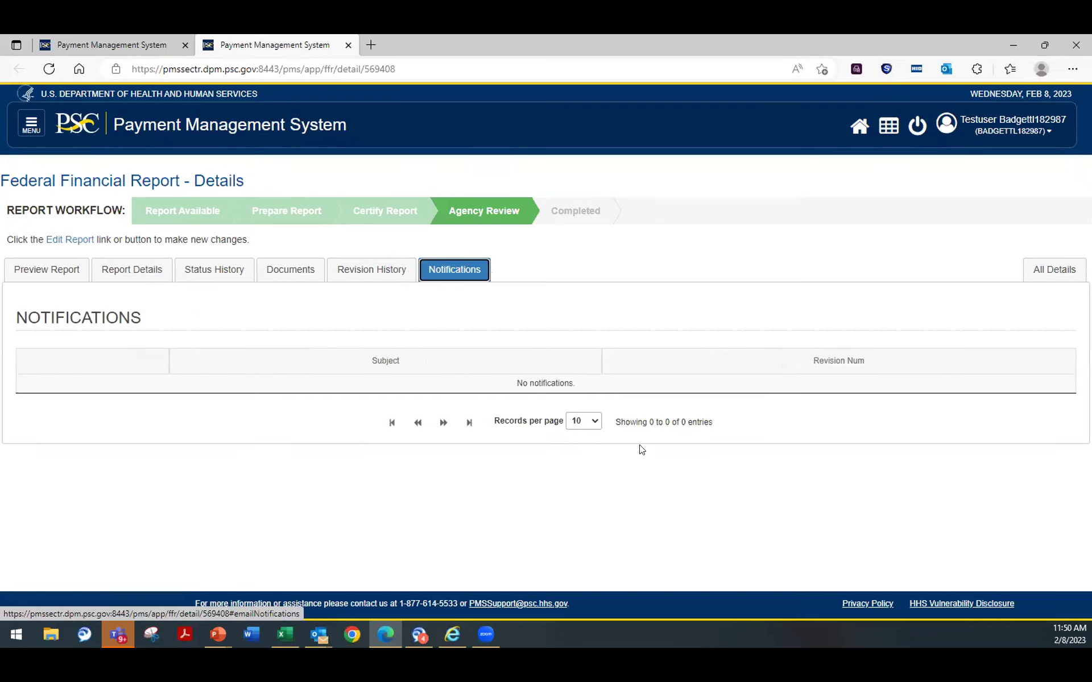
left_click(33, 122)
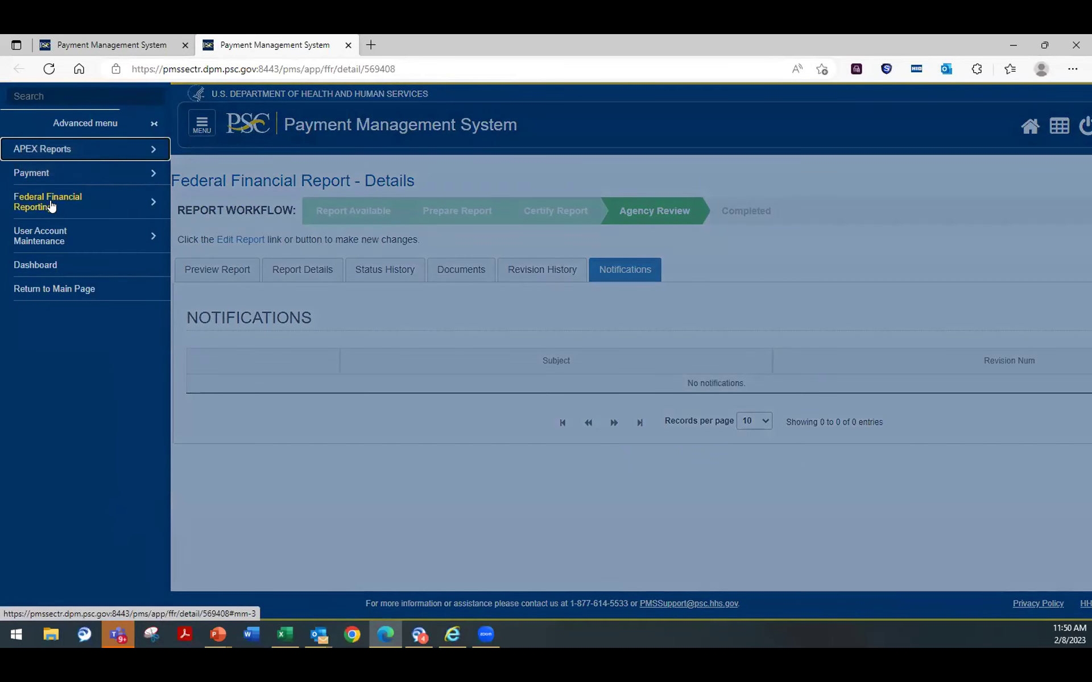
left_click(51, 206)
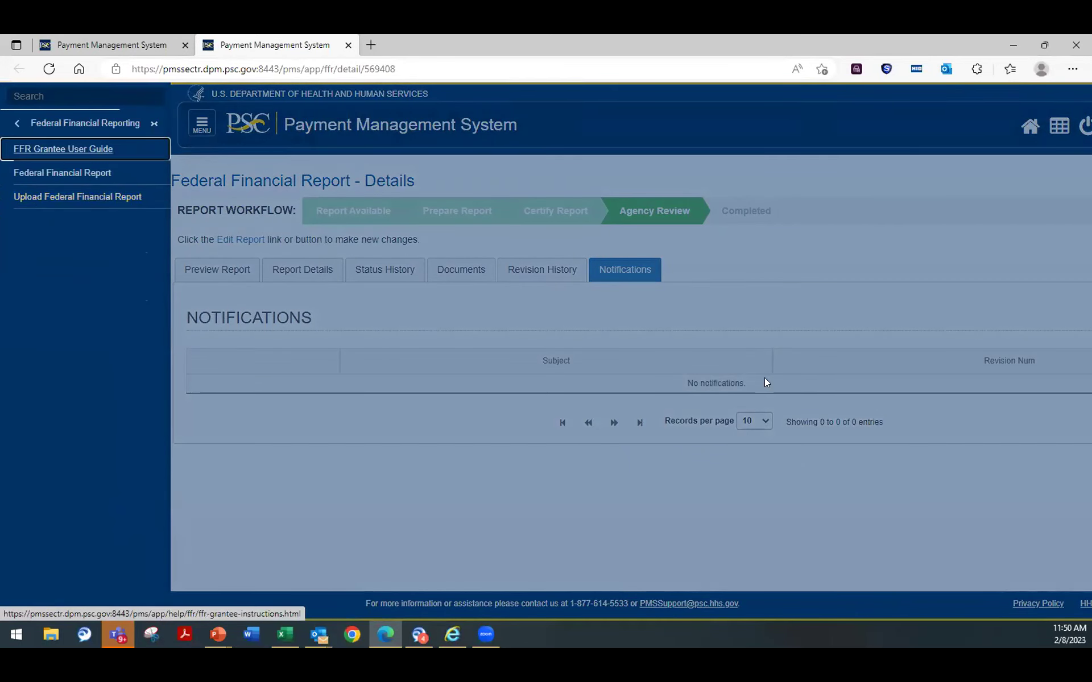
Step: Search payee 0124P's FFRs filtered to Report Certified/Pending Agency Approval status
left_click(44, 172)
left_click(268, 255)
type("0")
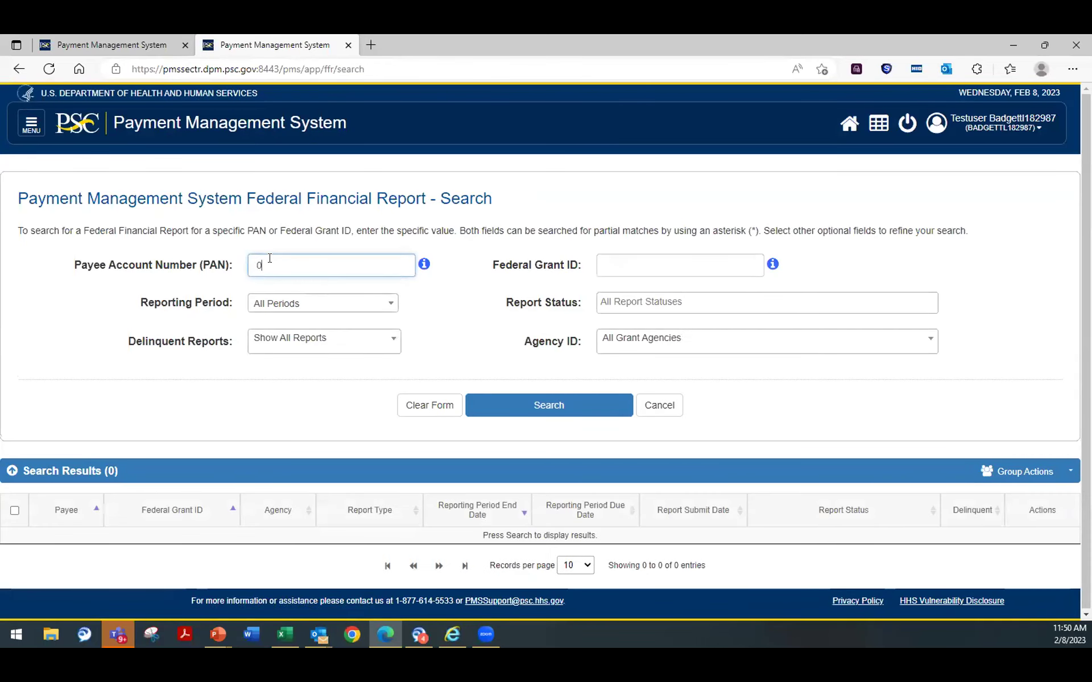
type("124P")
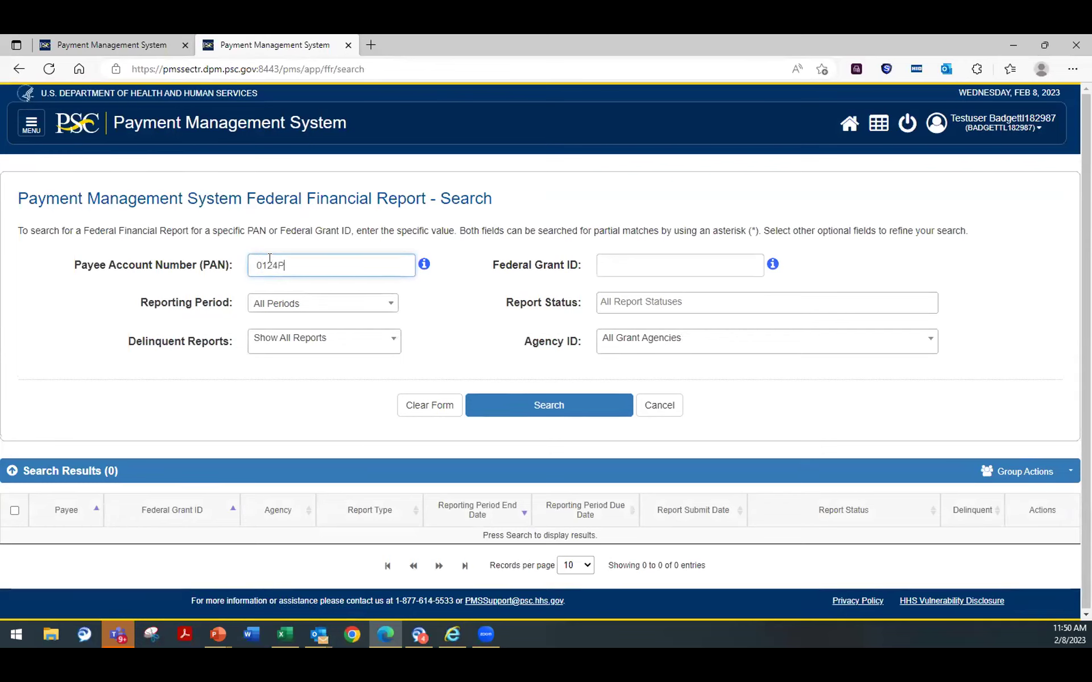
left_click(719, 300)
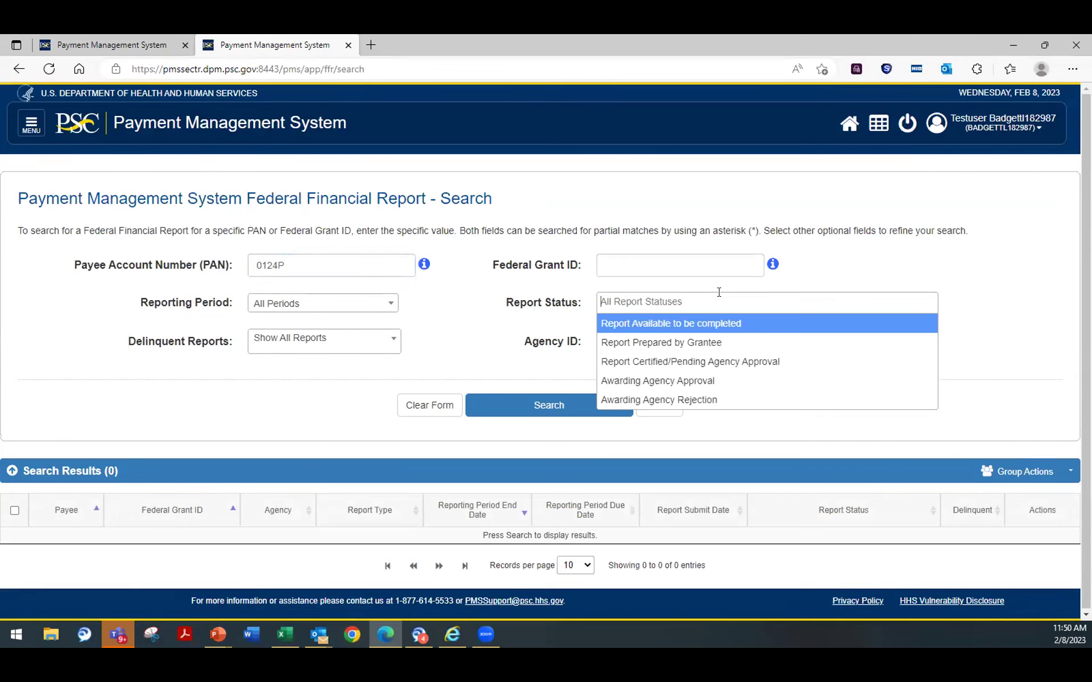
left_click(784, 364)
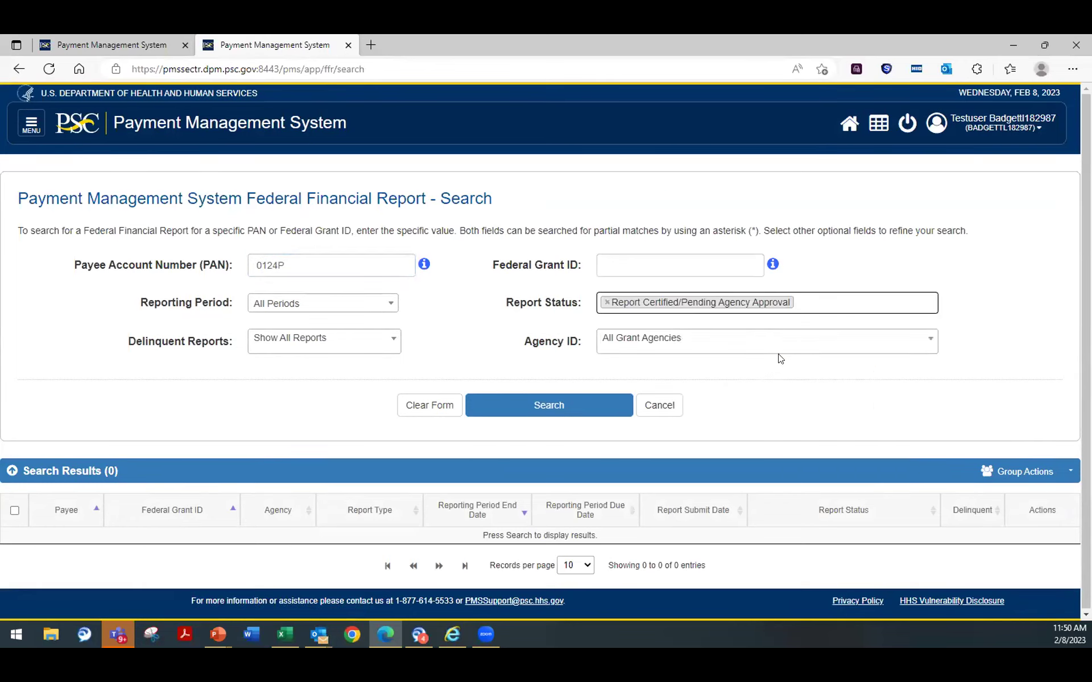
left_click(550, 404)
scroll(902, 366, "down", 1)
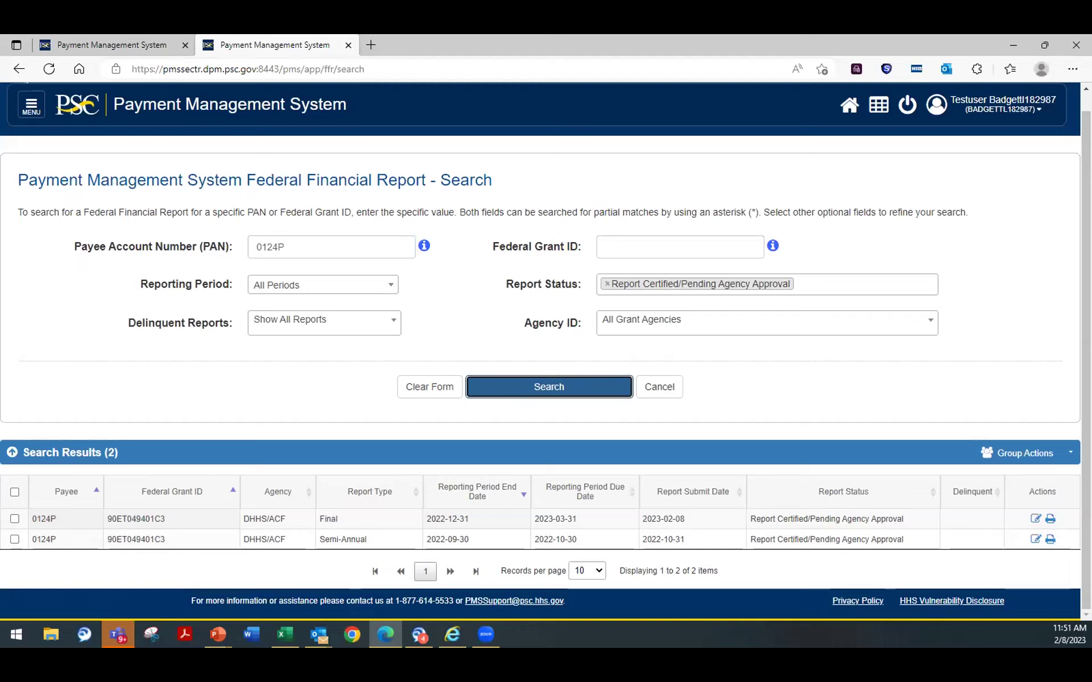
left_click(944, 392)
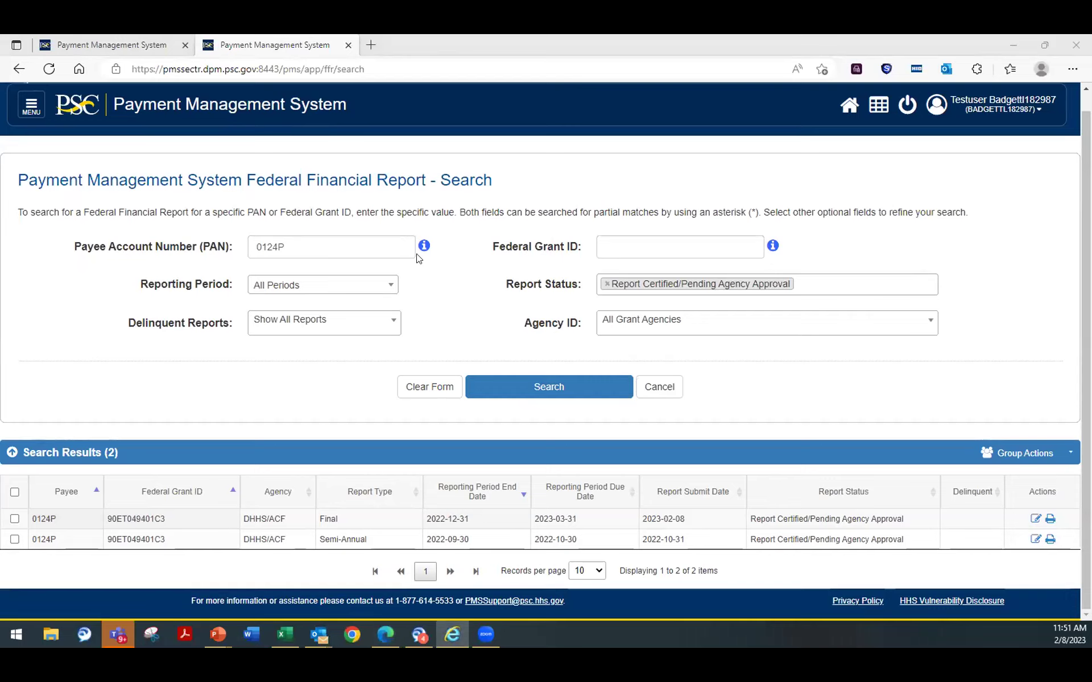
Step: Open the Update User Contact Info form from User Account Maintenance
left_click(28, 107)
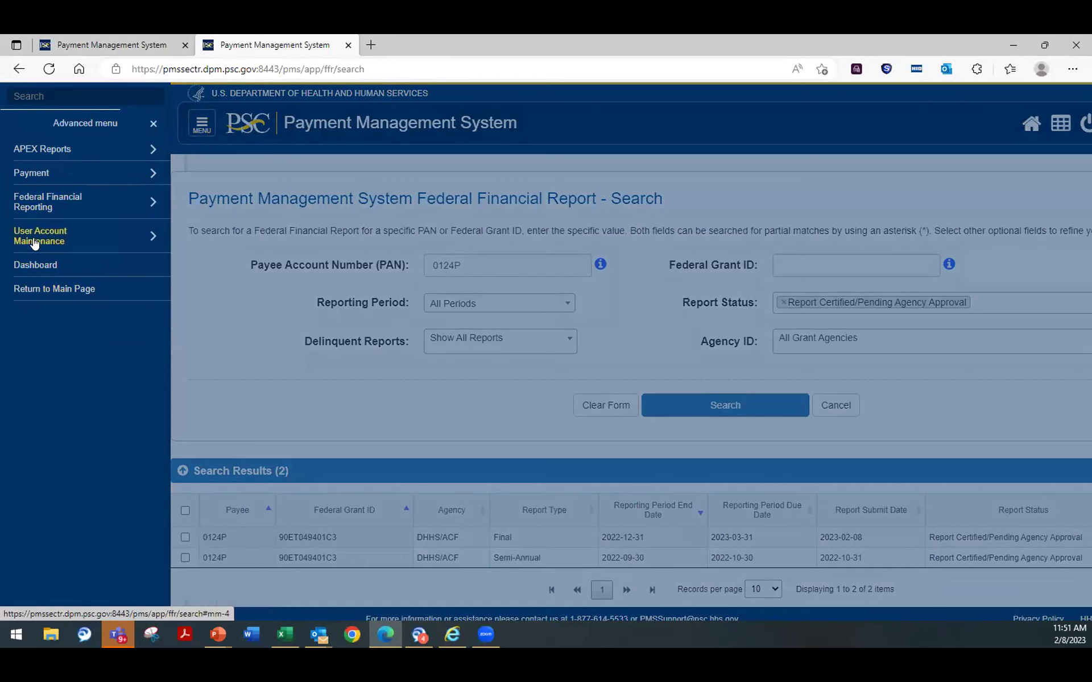
left_click(34, 244)
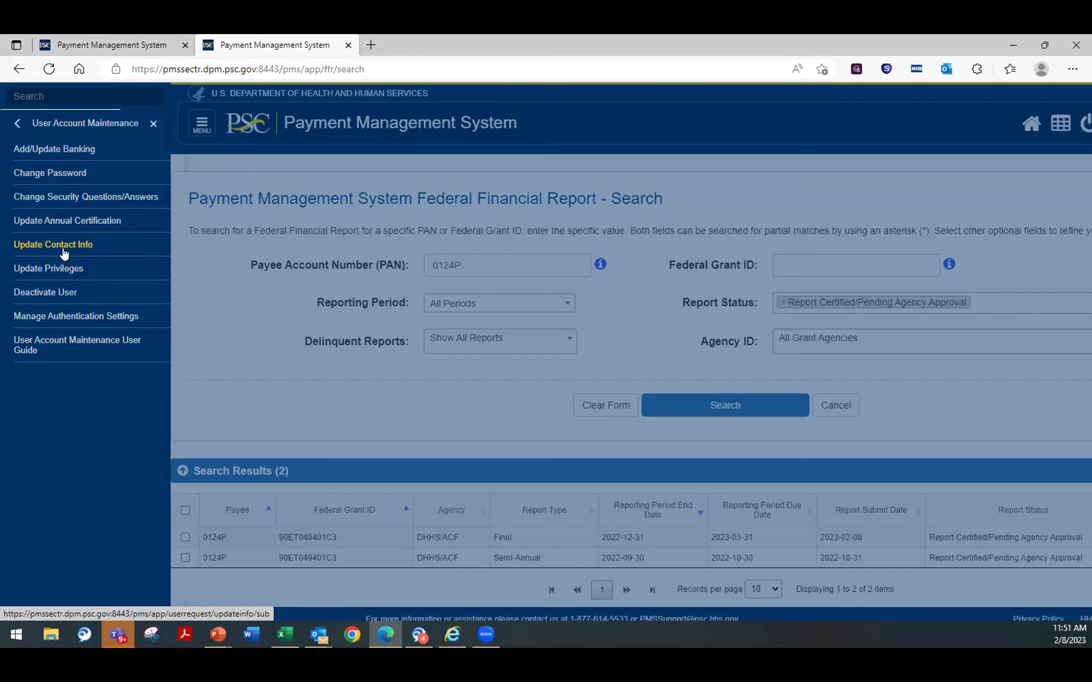
left_click(69, 242)
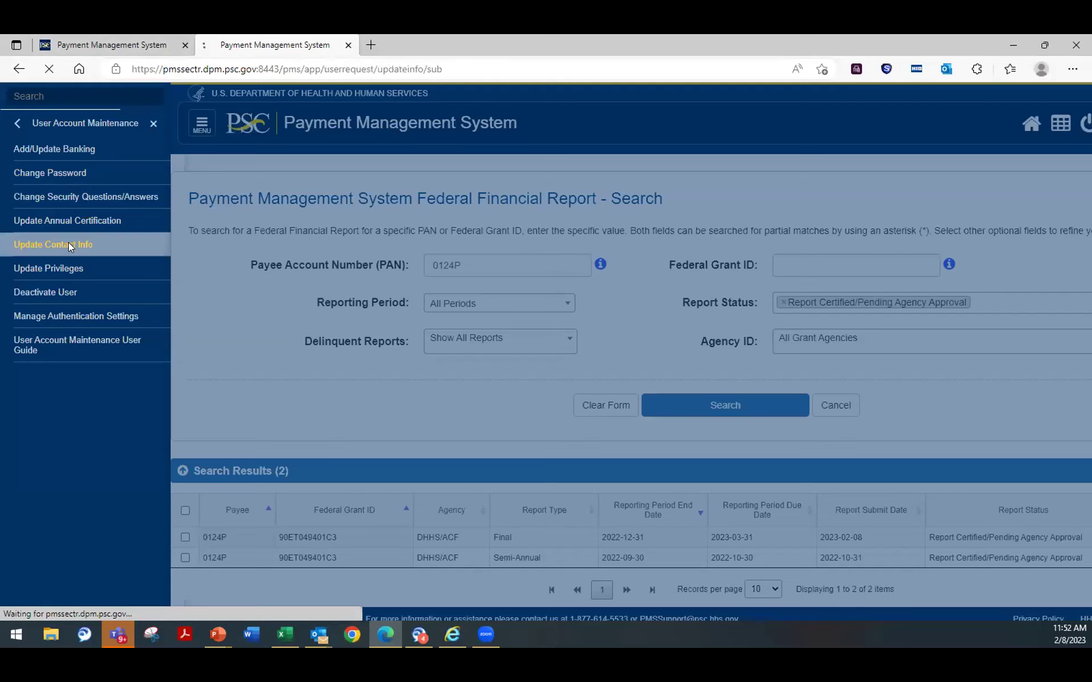
scroll(545, 284, "down", 3)
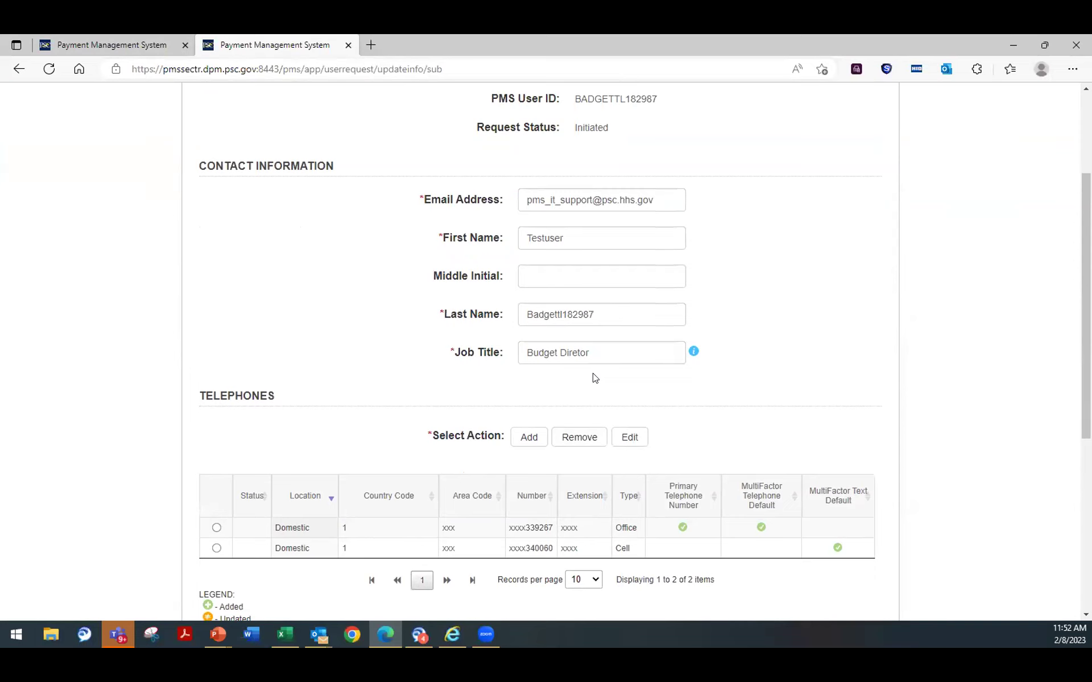
scroll(787, 504, "down", 4)
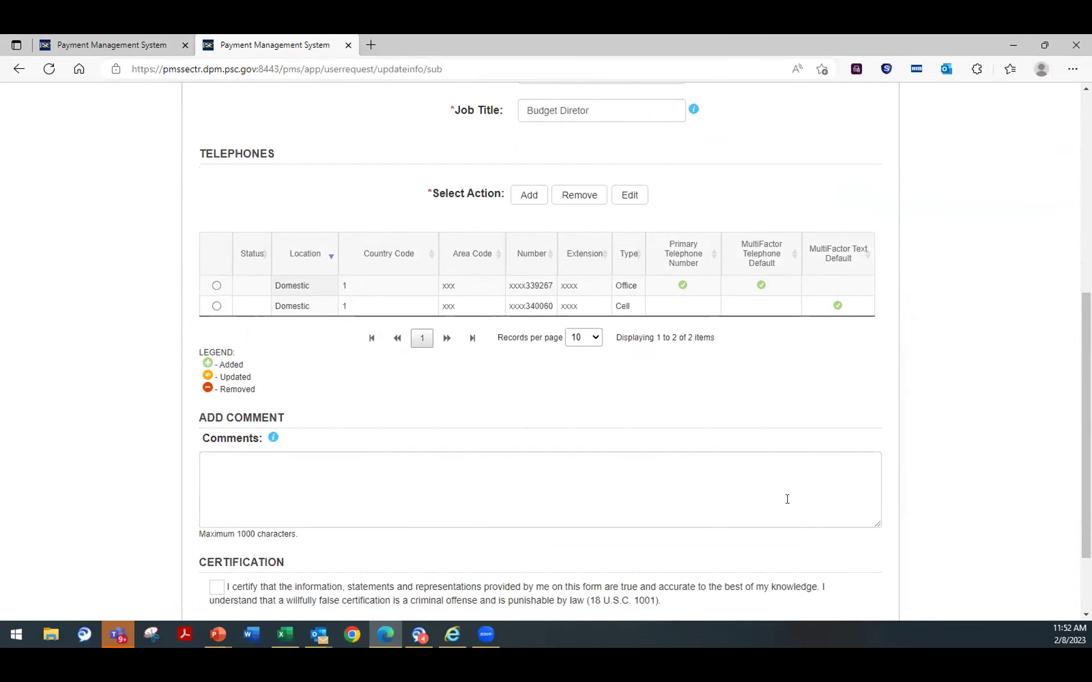
scroll(773, 500, "up", 6)
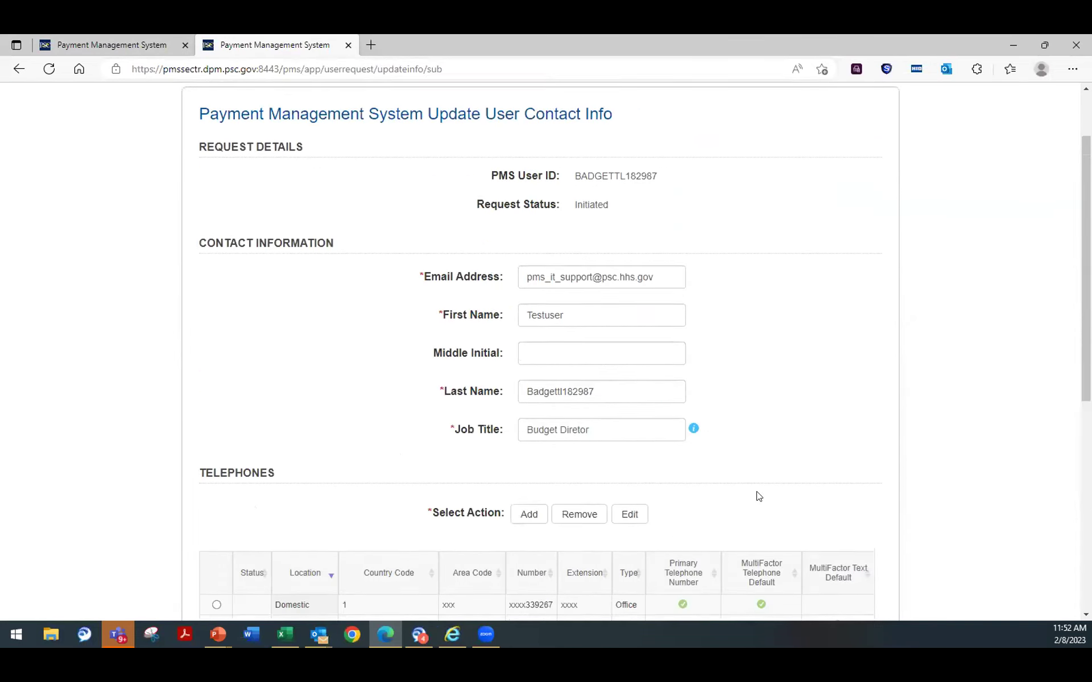
Step: Review the form's user ID, contact details, telephones and certification section
left_click_drag(659, 181, 480, 176)
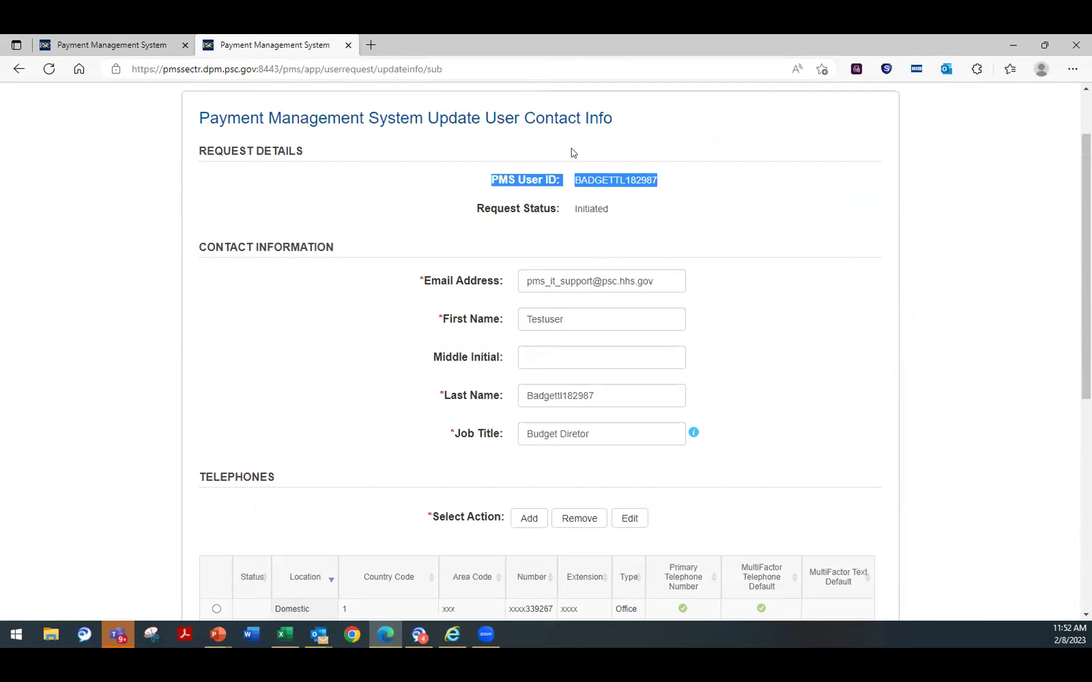
left_click(737, 193)
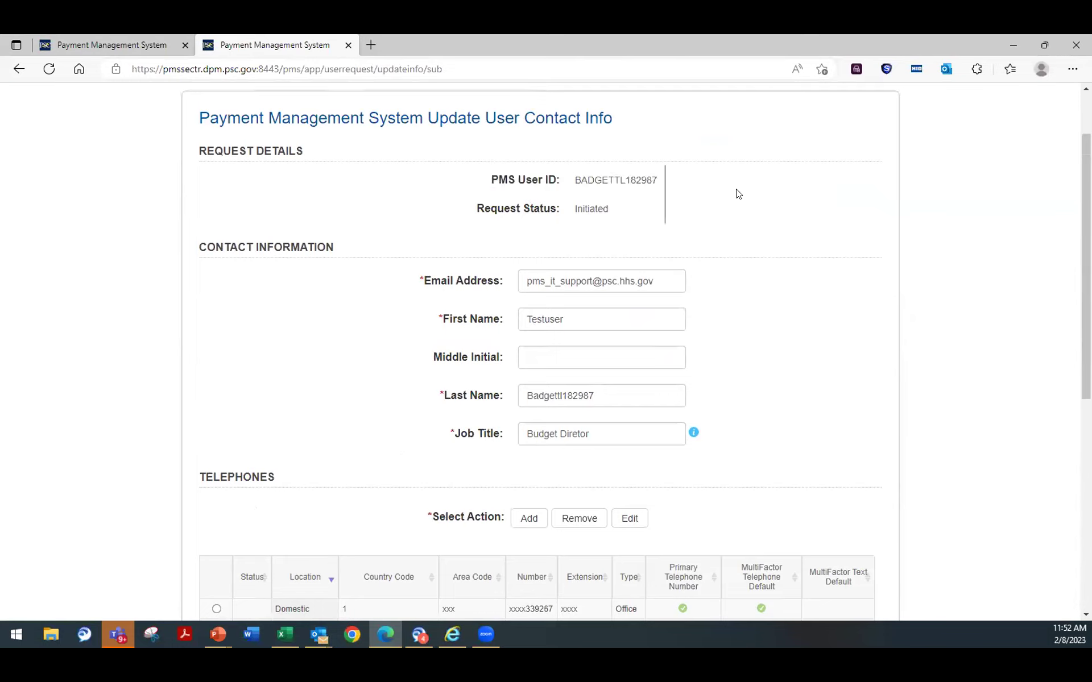
scroll(750, 244, "down", 1)
scroll(749, 242, "down", 4)
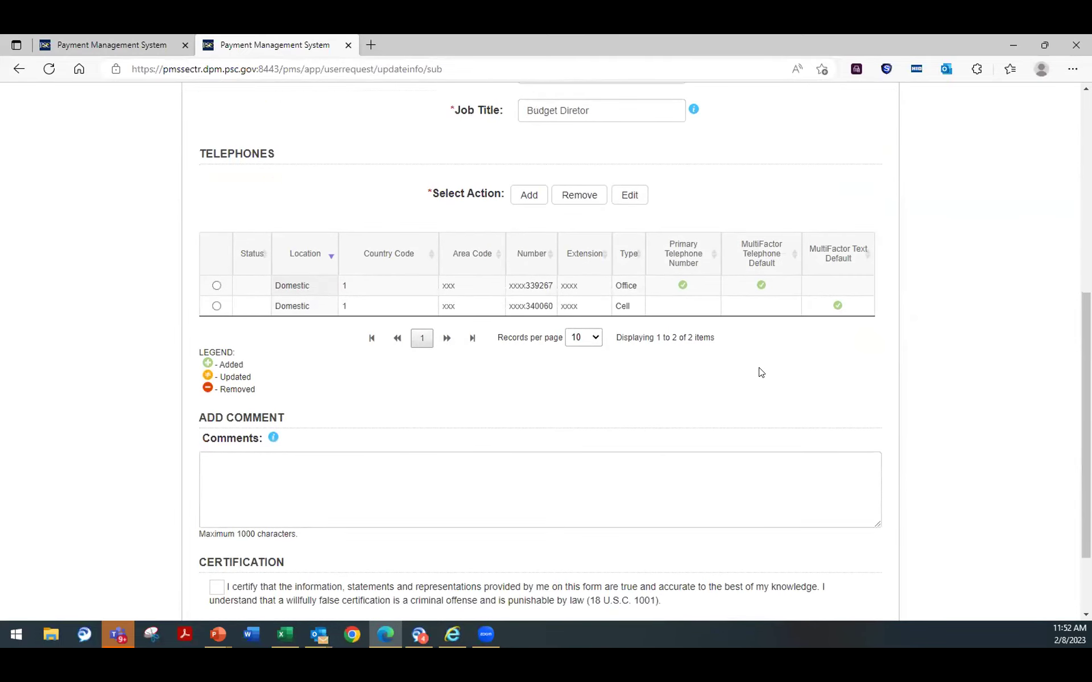
scroll(759, 372, "up", 6)
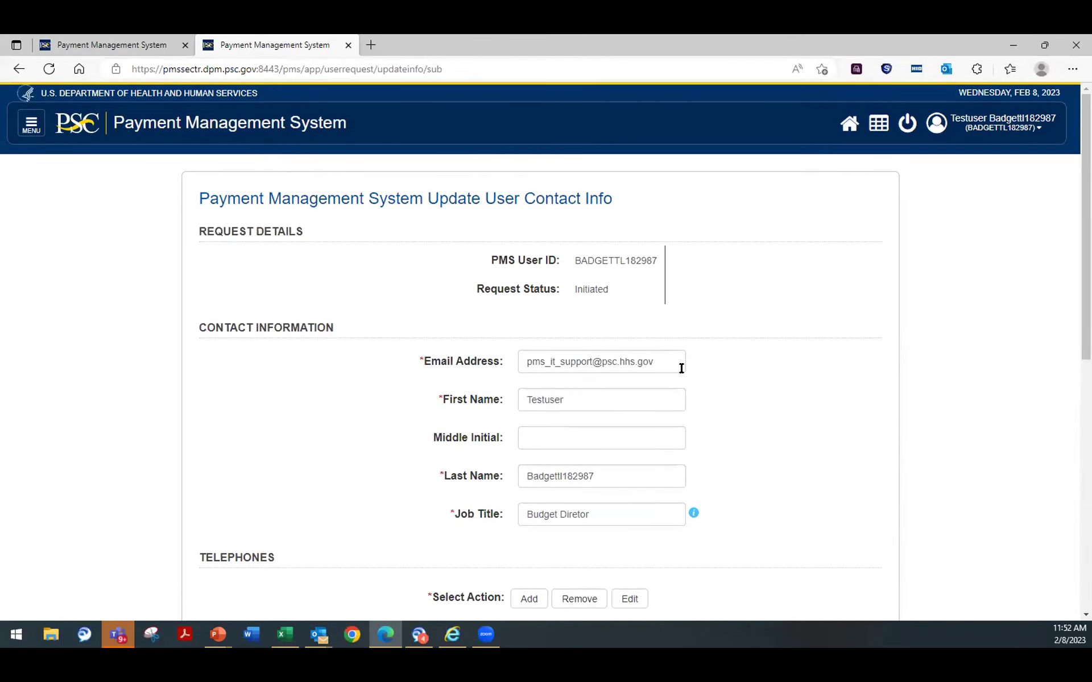
scroll(645, 384, "down", 4)
scroll(639, 383, "down", 4)
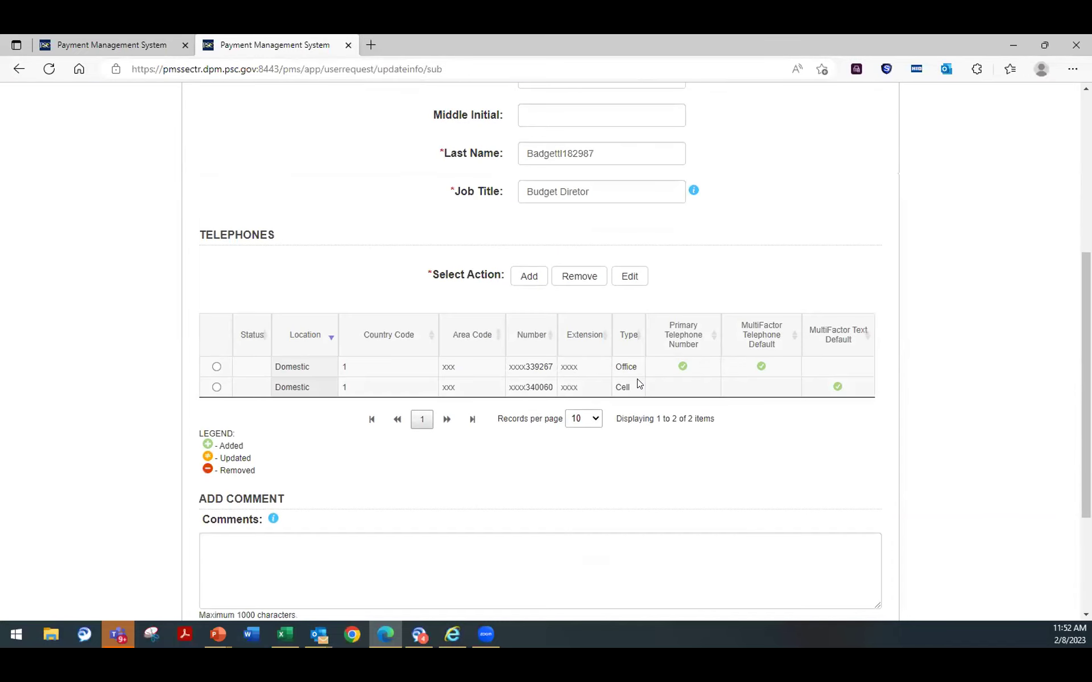
scroll(736, 440, "up", 8)
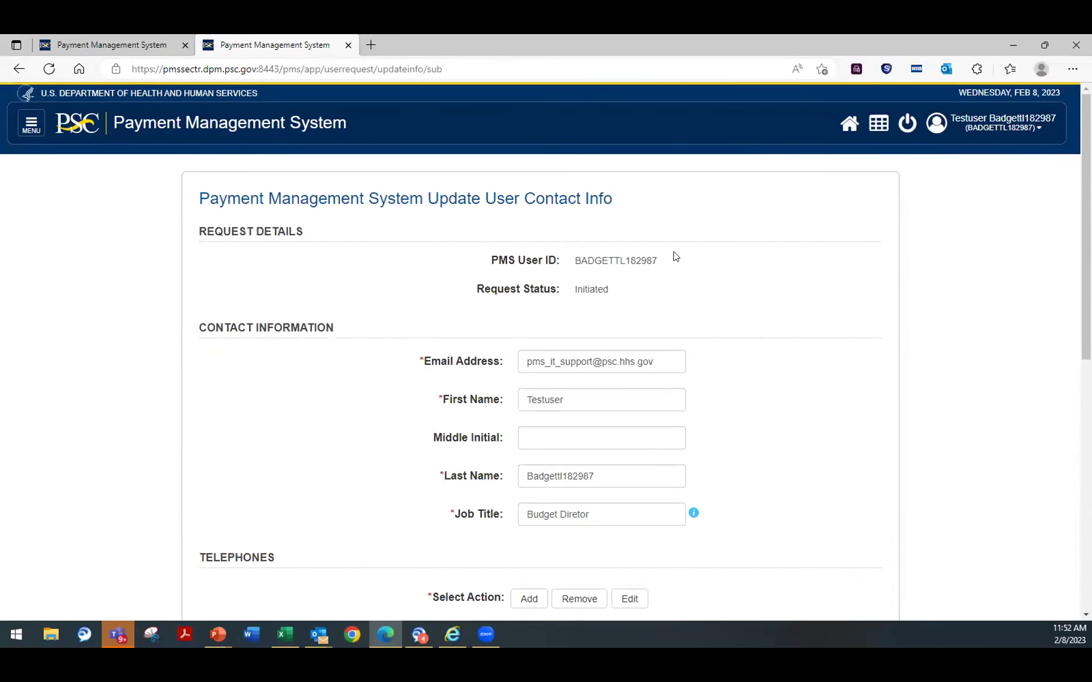
left_click_drag(660, 260, 471, 261)
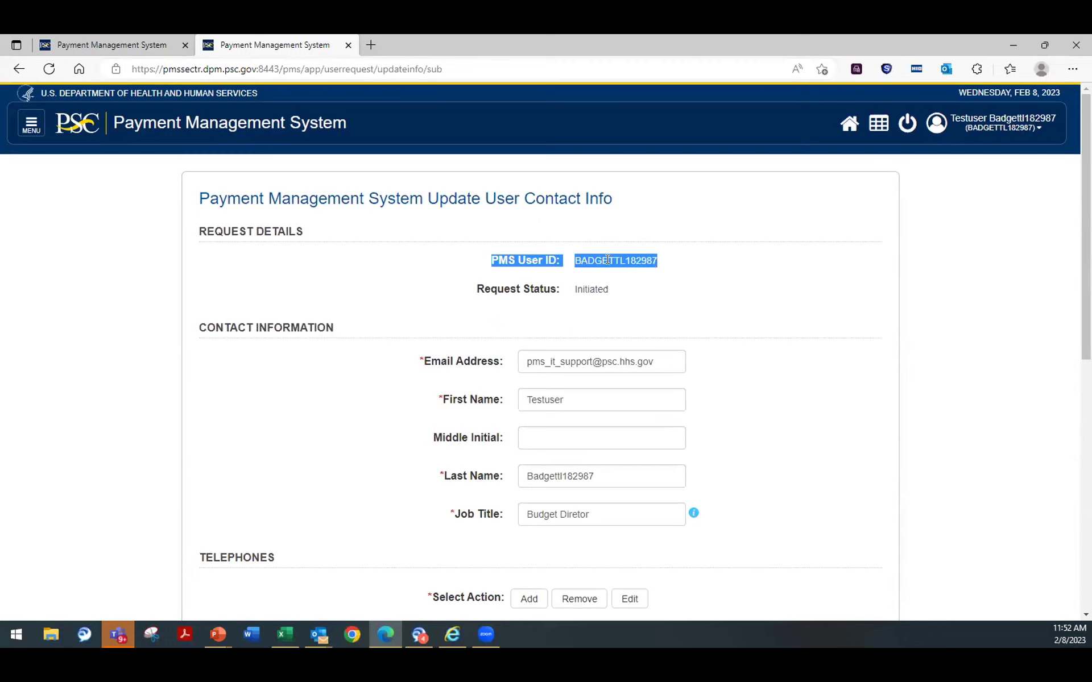
left_click(744, 306)
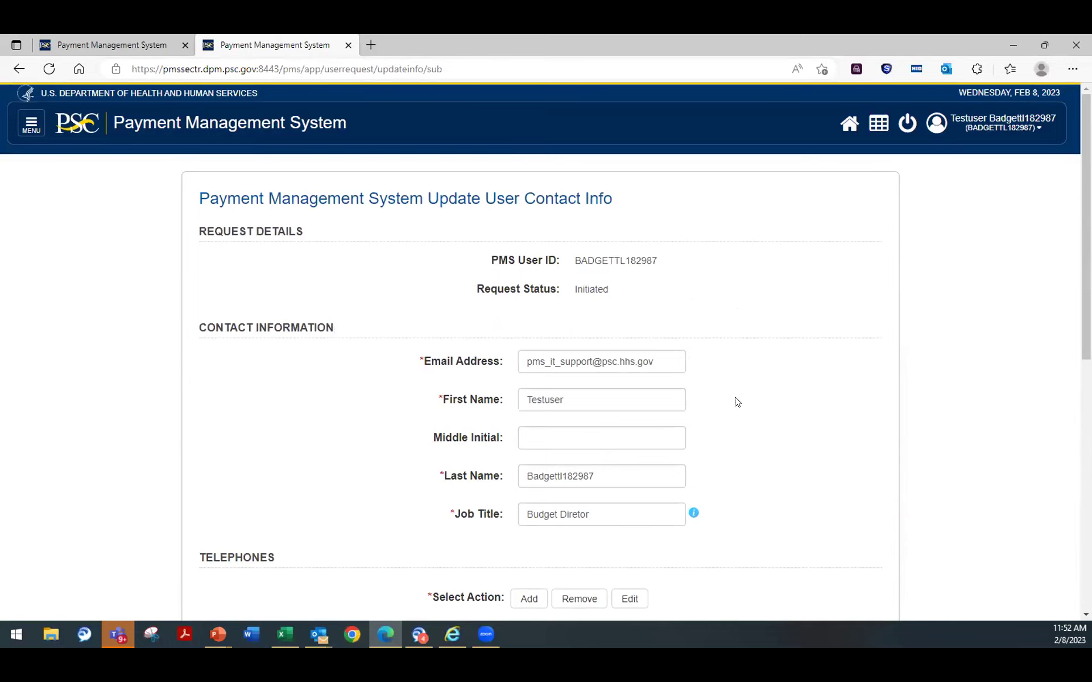
scroll(739, 387, "down", 4)
scroll(733, 390, "up", 3)
scroll(728, 381, "up", 2)
Step: Open the Update Privileges form from User Account Maintenance
left_click(22, 127)
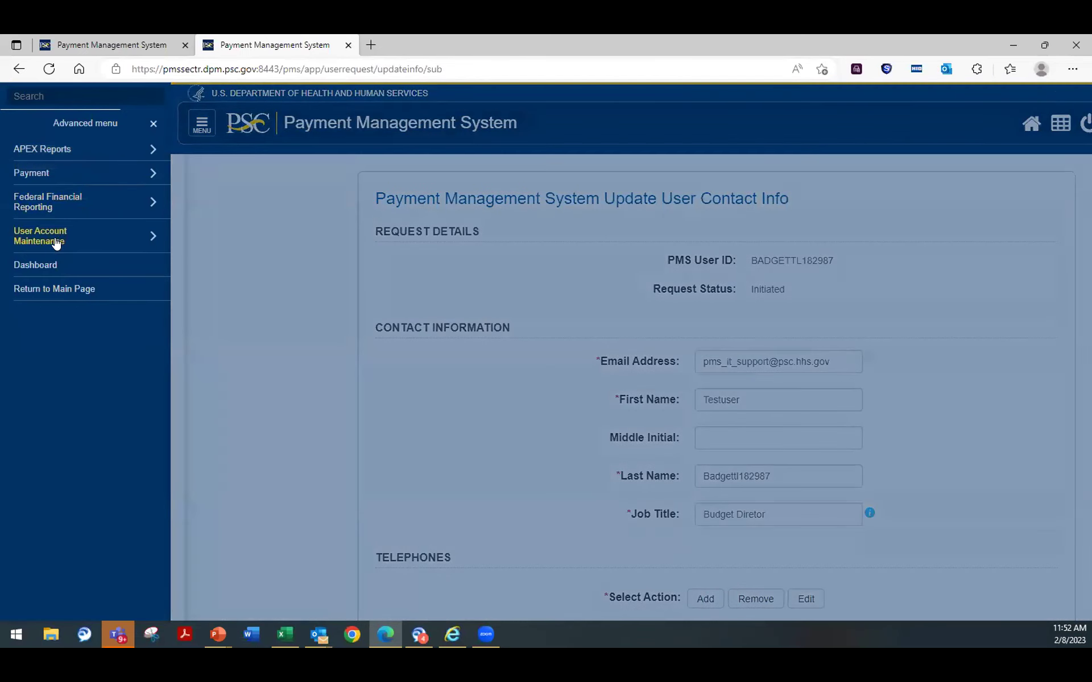
left_click(23, 240)
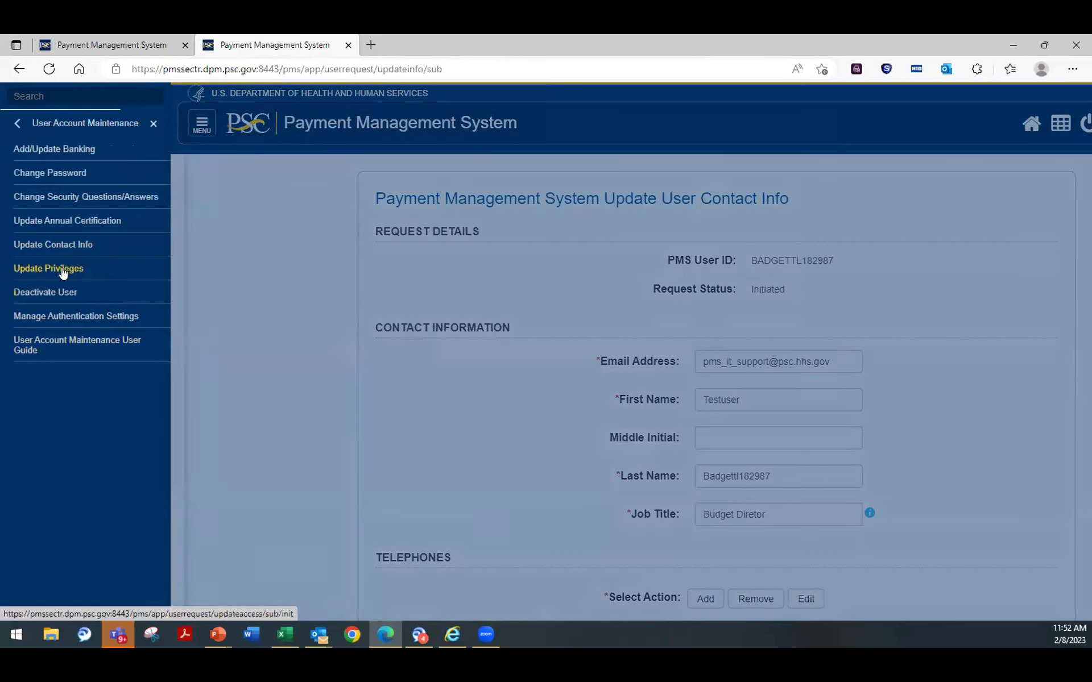
left_click(60, 272)
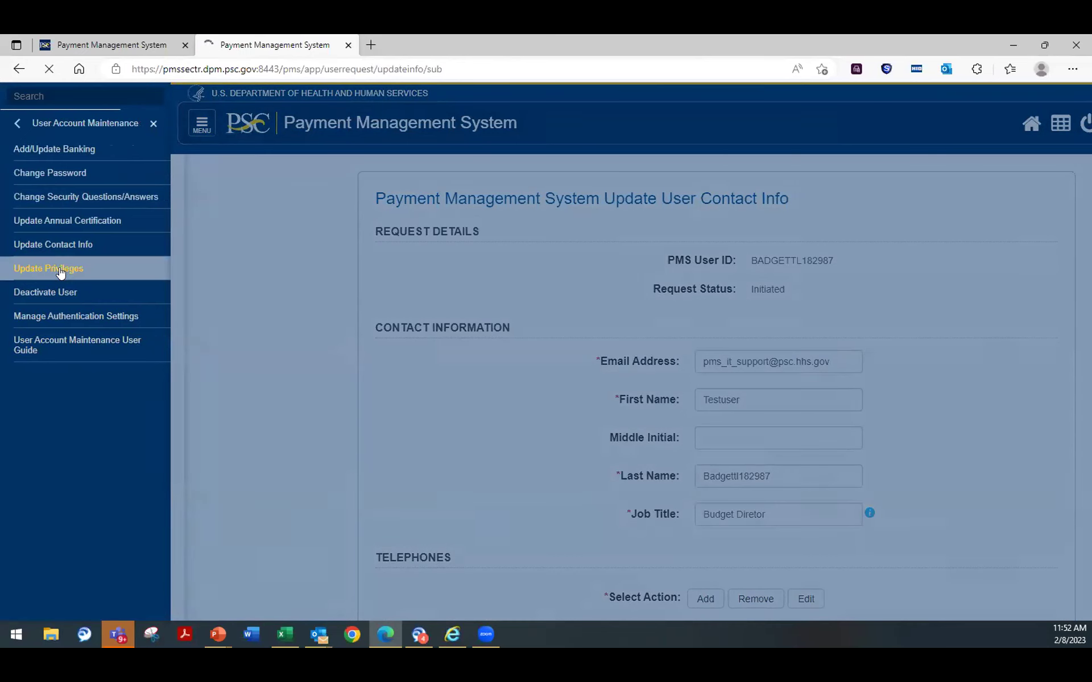
scroll(556, 321, "down", 4)
scroll(625, 341, "down", 5)
scroll(796, 376, "up", 6)
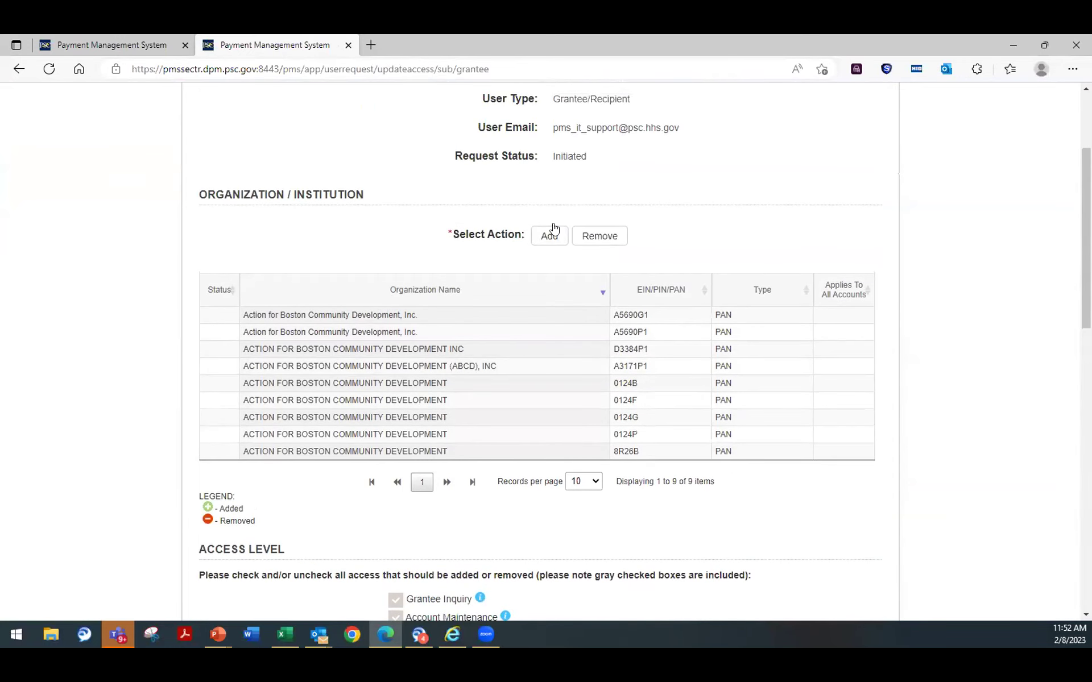
Step: Try adding an organization and removing A5690P1, cancelling both without changes
left_click(546, 235)
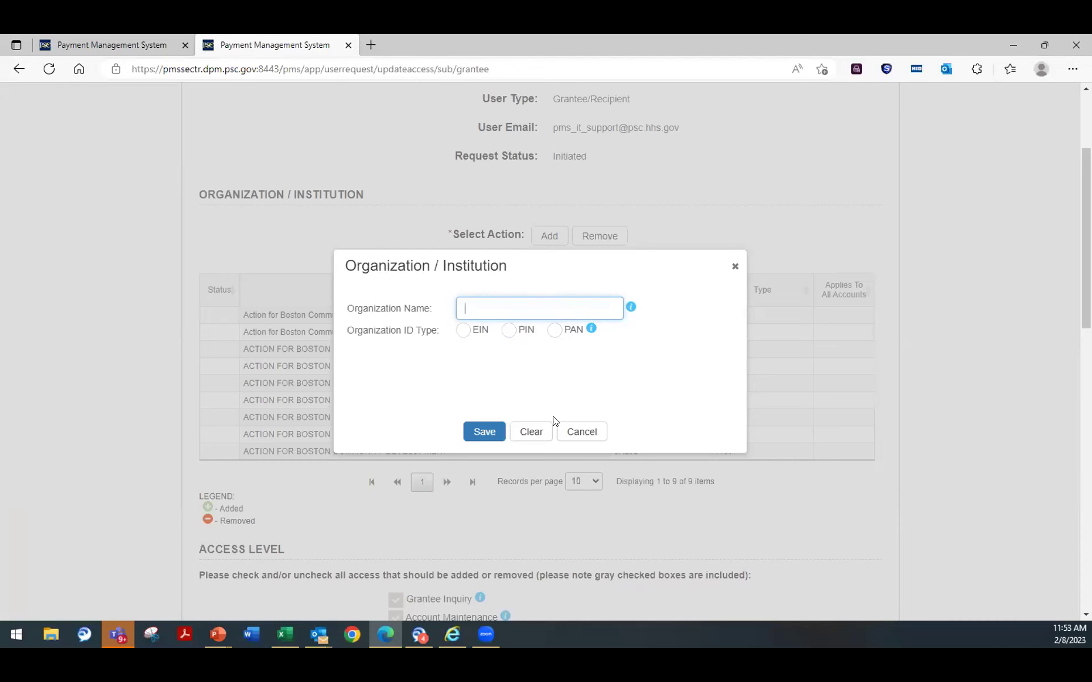
left_click(582, 431)
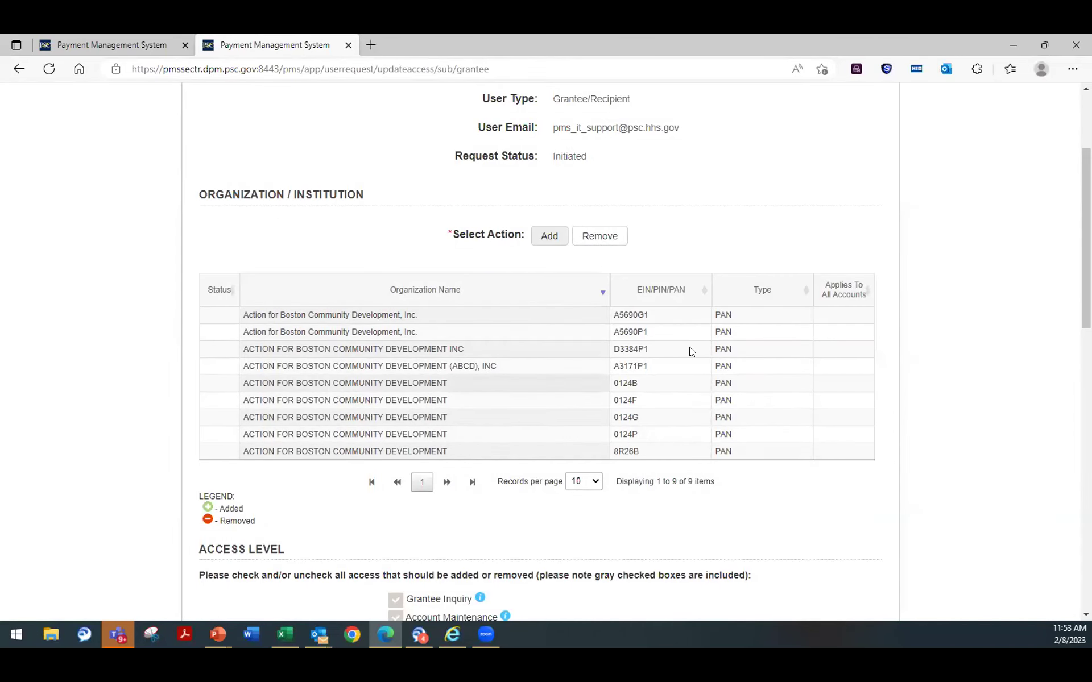
left_click(417, 333)
left_click(591, 238)
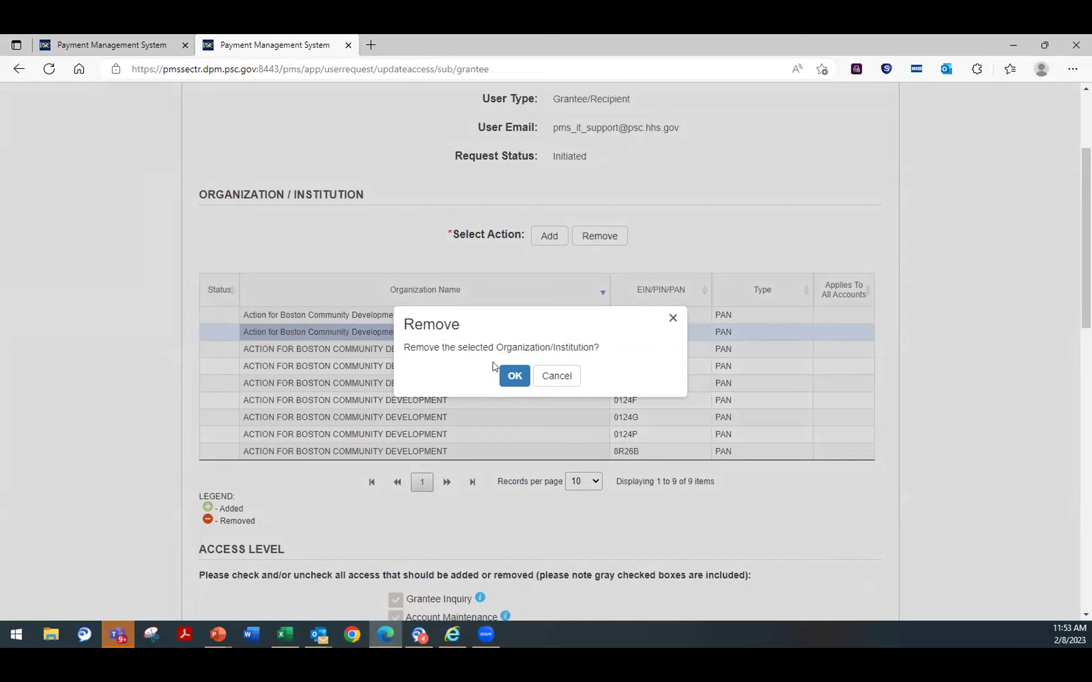
left_click(557, 376)
scroll(530, 379, "down", 4)
scroll(528, 382, "down", 2)
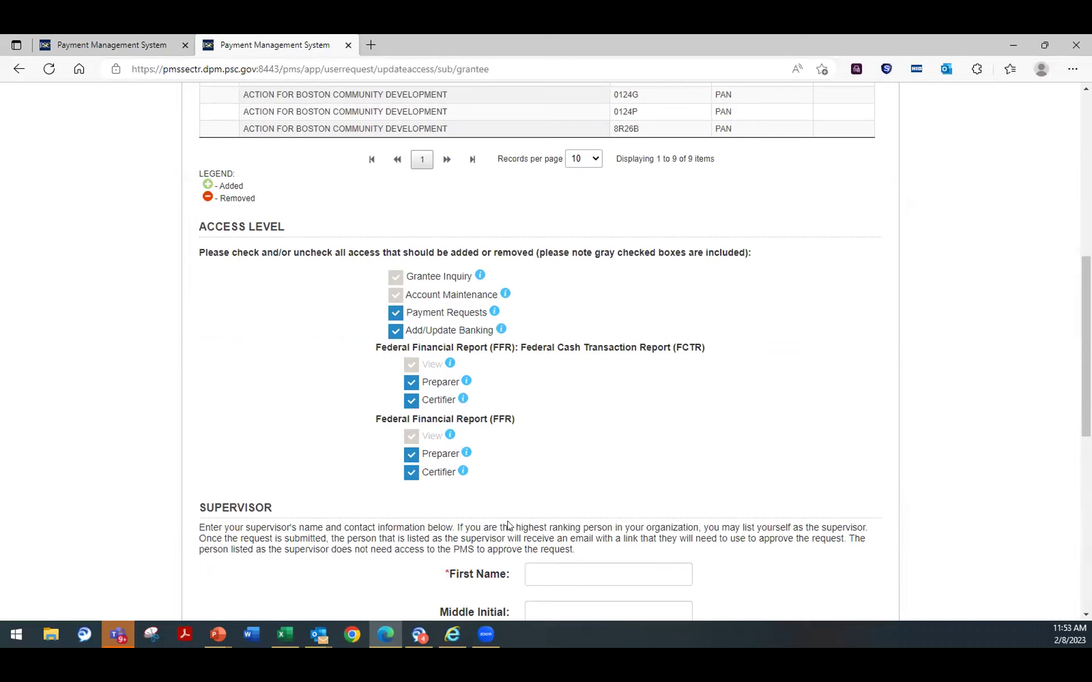
Step: Uncheck the FFR Preparer access level and submit the request for supervisor approval
left_click(412, 455)
scroll(704, 455, "down", 3)
scroll(704, 455, "down", 1)
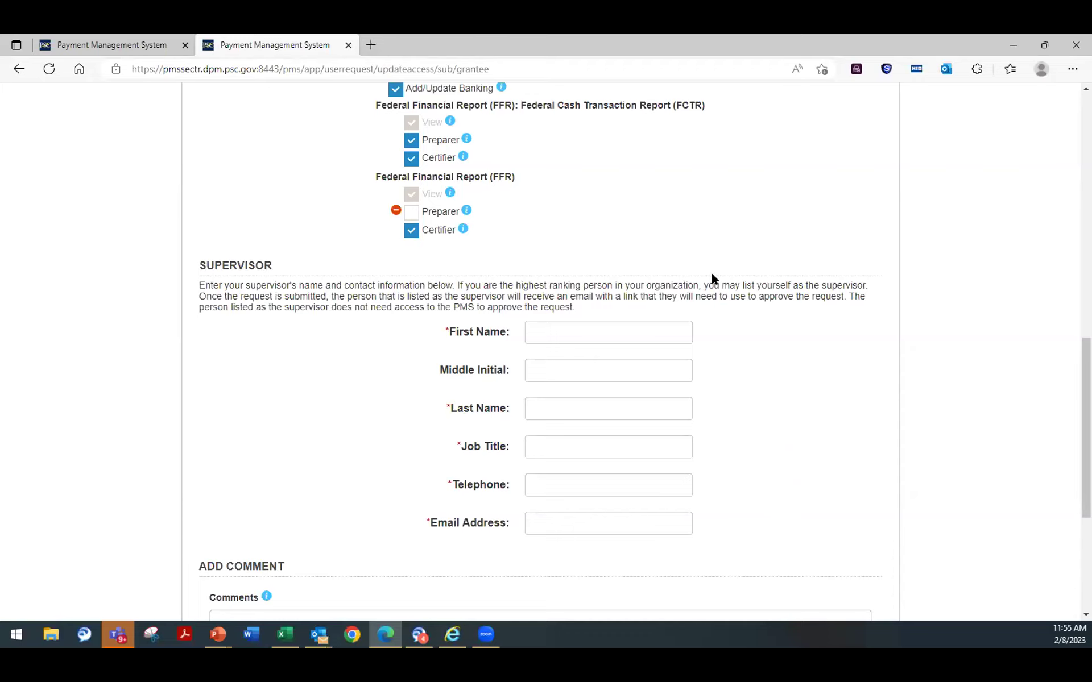
scroll(629, 360, "down", 3)
scroll(629, 360, "up", 1)
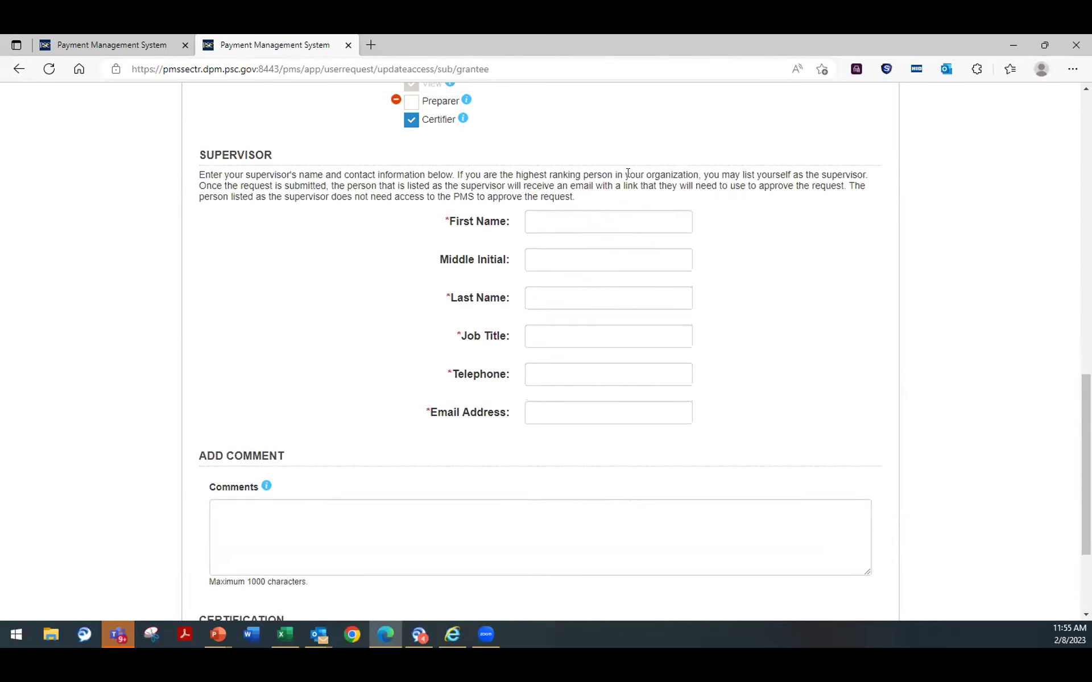
scroll(654, 398, "up", 3)
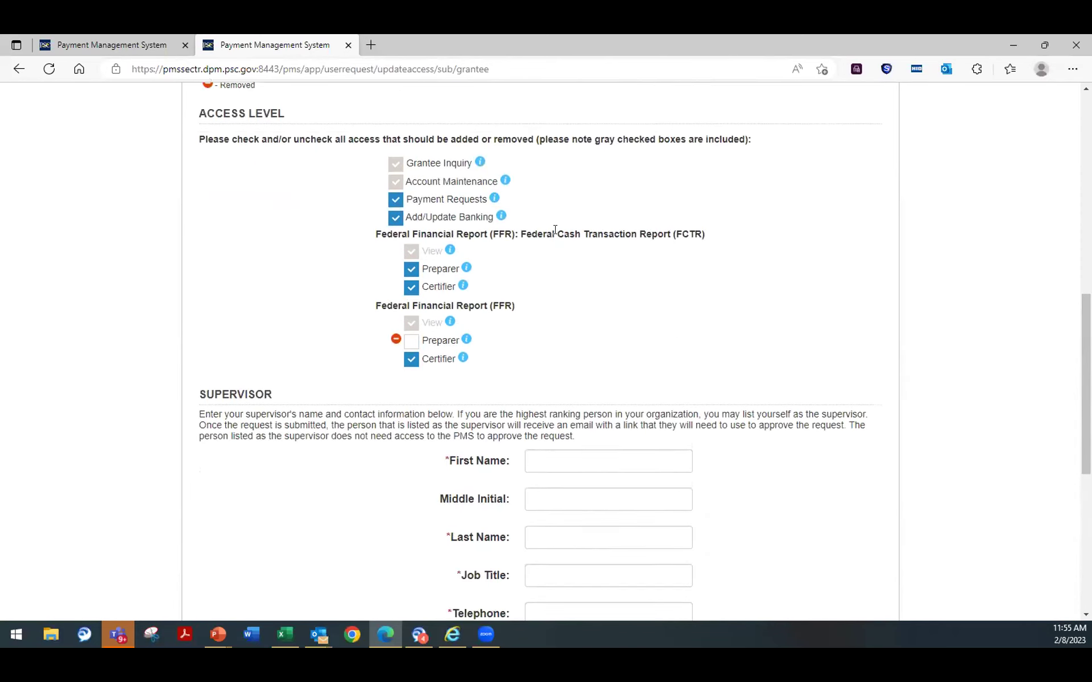
scroll(528, 526, "down", 6)
left_click(520, 544)
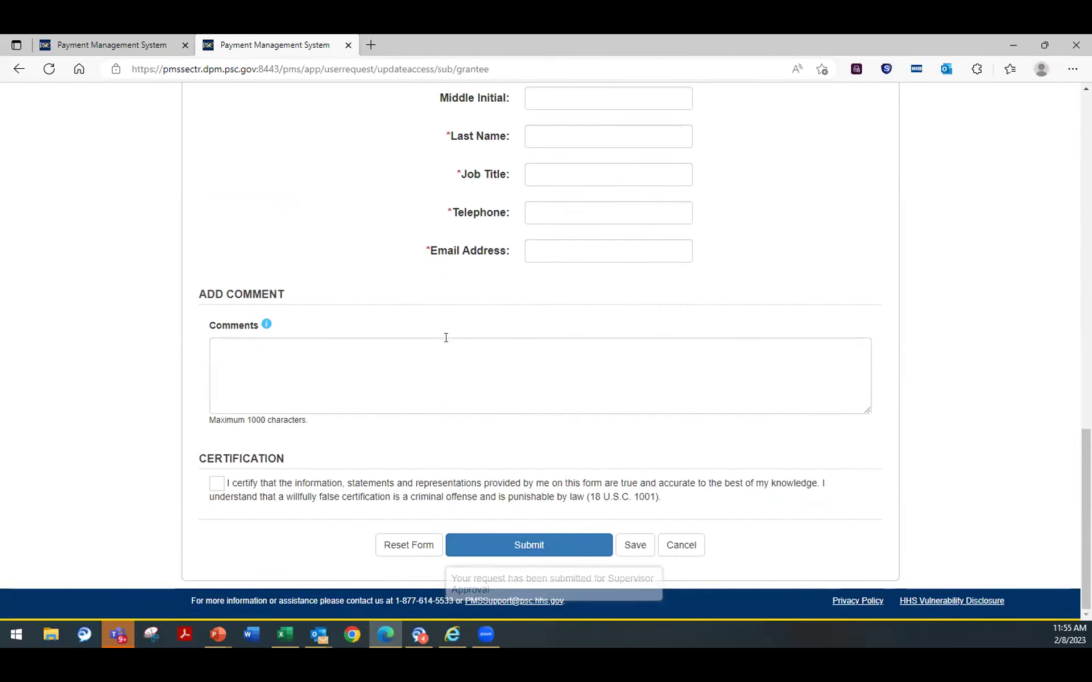
Step: Tick the certification statement checkbox on the access request
scroll(791, 344, "up", 2)
scroll(788, 347, "down", 2)
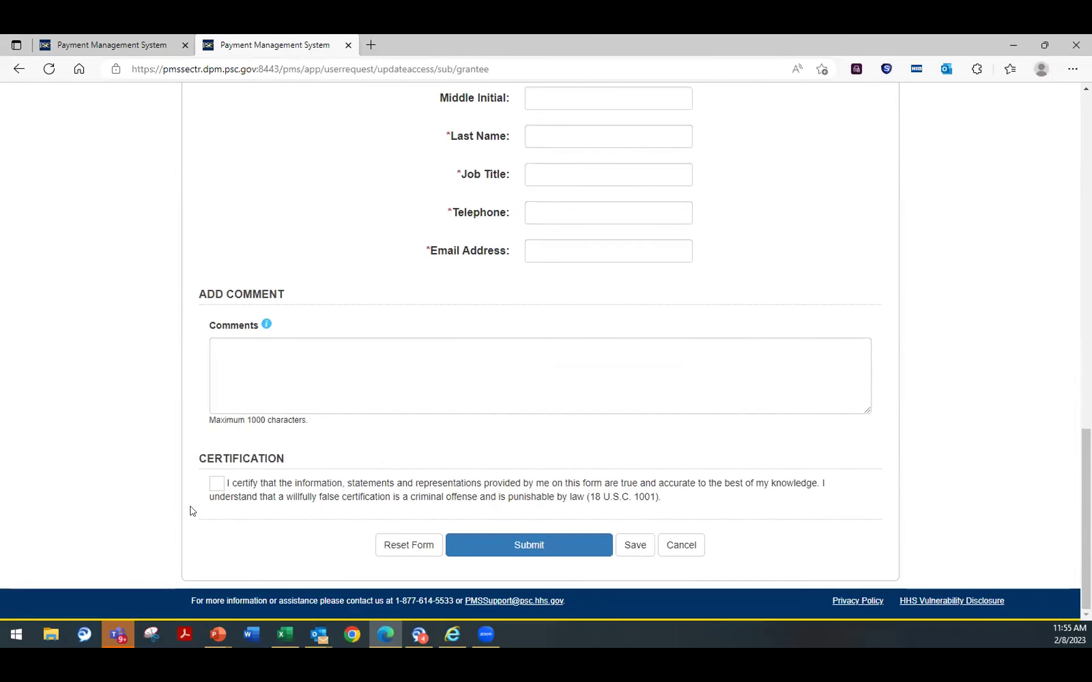
left_click(215, 486)
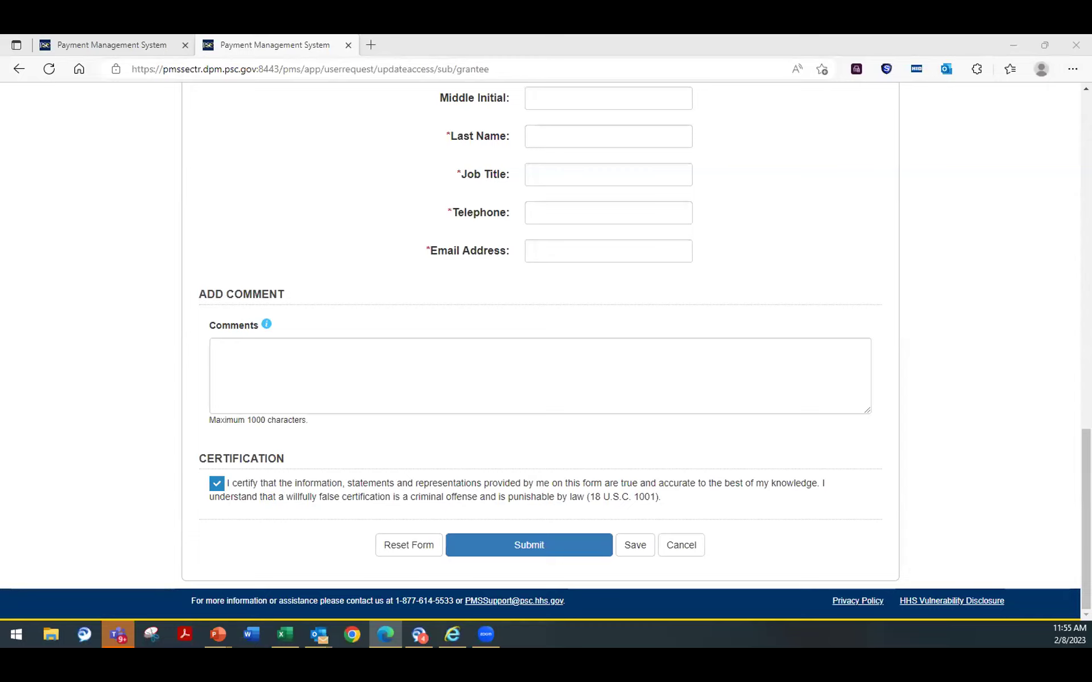
scroll(251, 565, "up", 15)
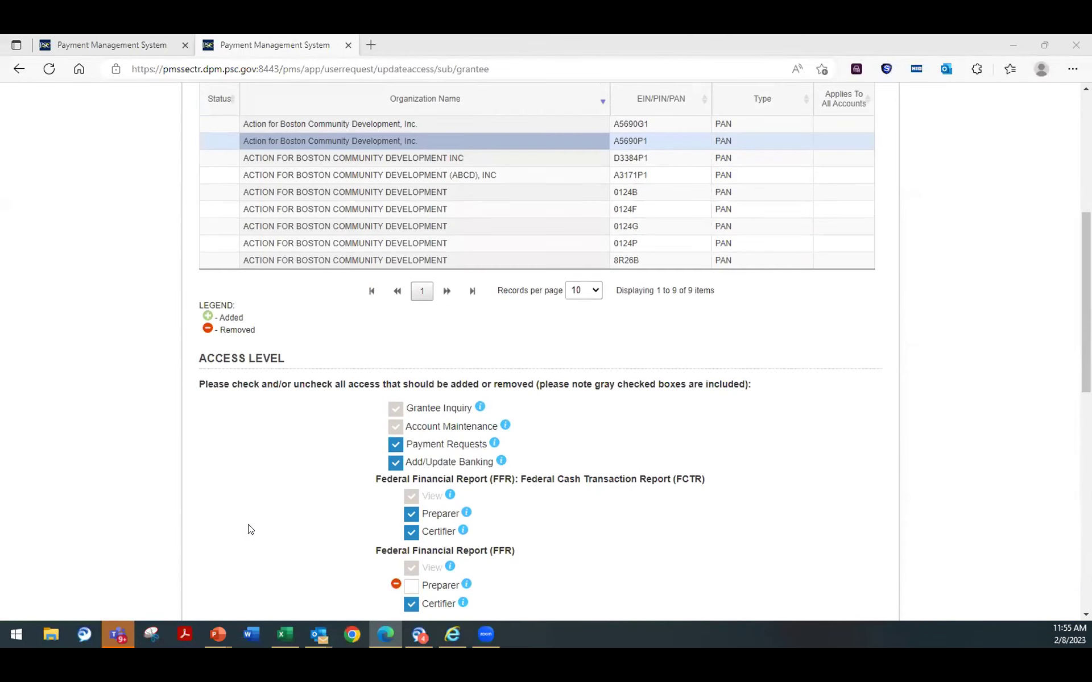
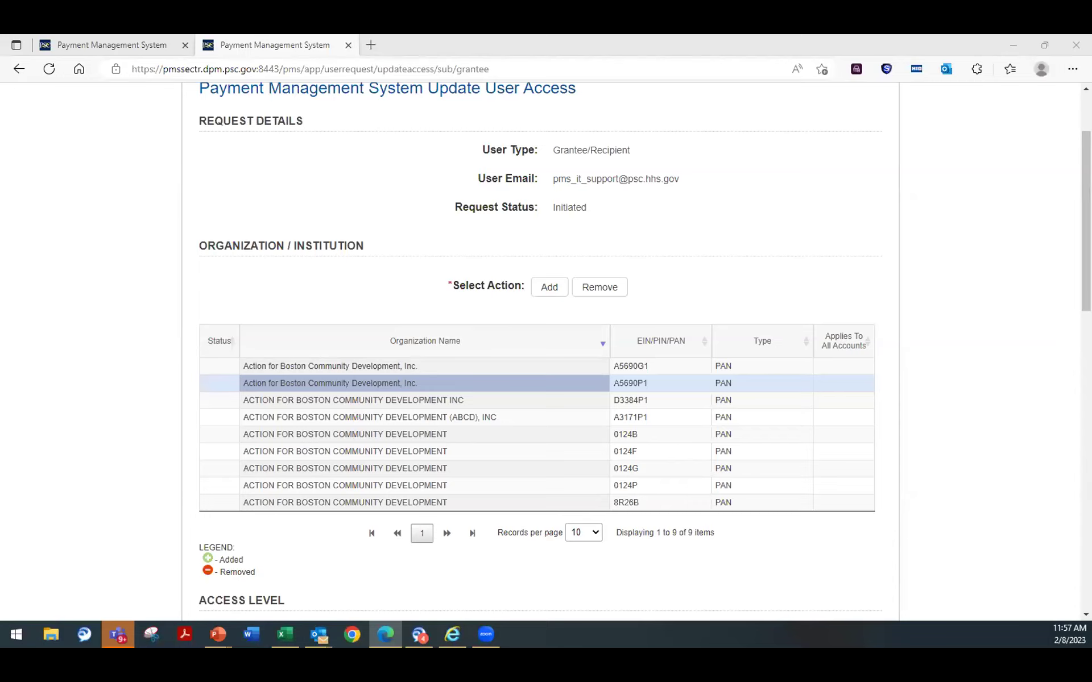
Step: Bring up the FFR search results and scroll through the listed reports
left_click(114, 37)
scroll(511, 287, "up", 1)
scroll(510, 298, "down", 2)
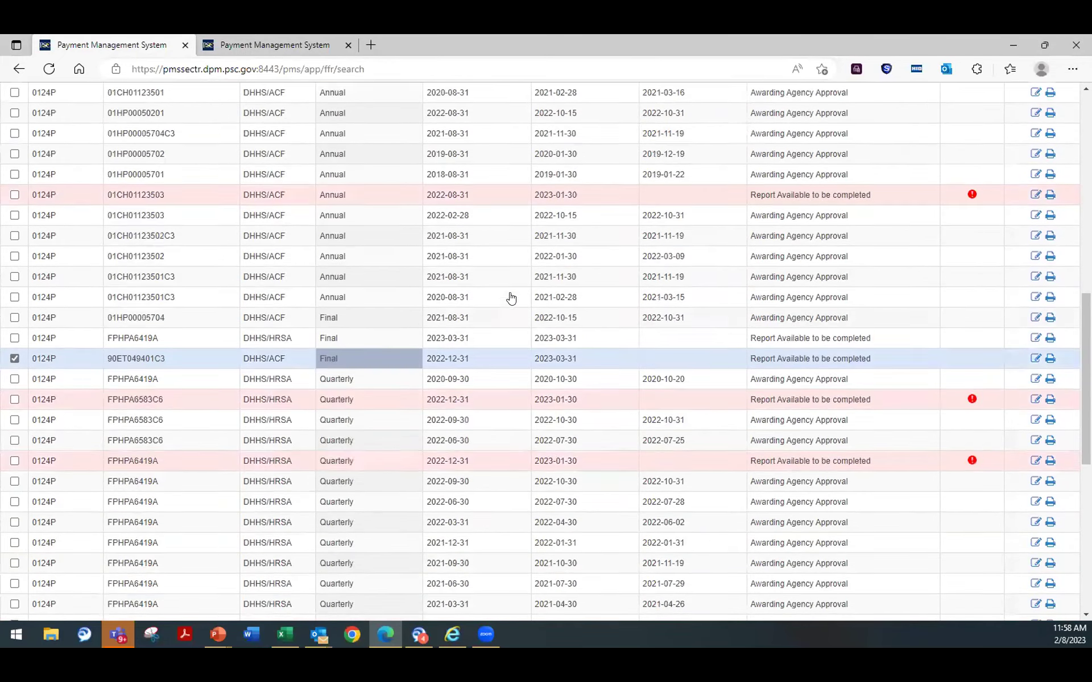
scroll(511, 298, "down", 2)
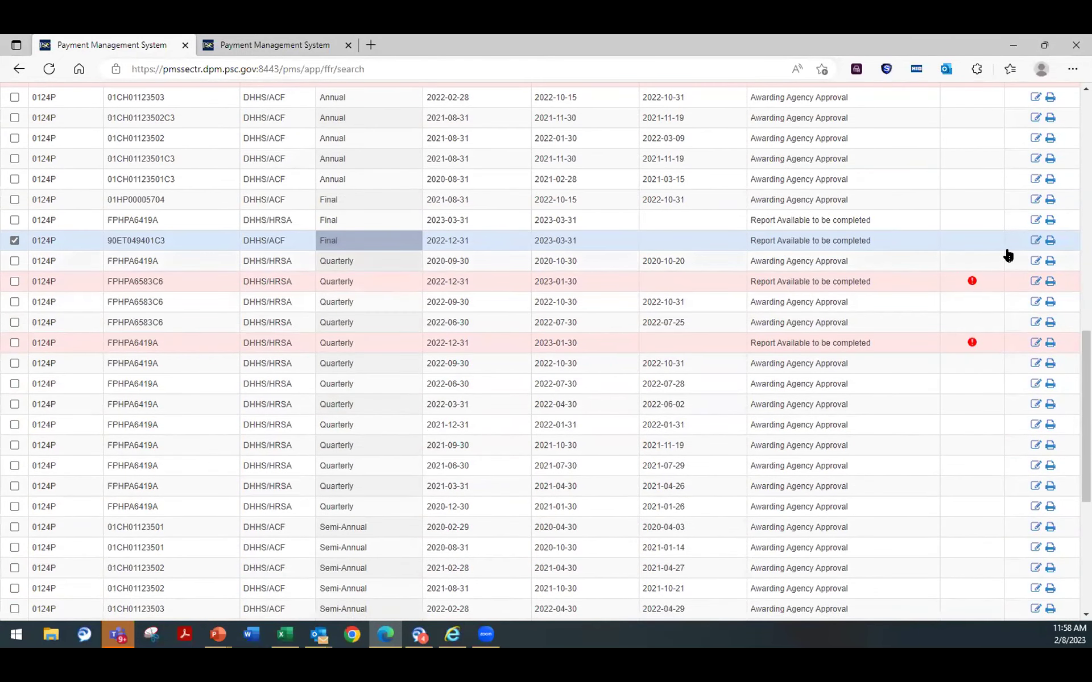
Step: Open the 90ET049401C3 Final report and review its form down to the empty Indirect Expense section
left_click(1035, 240)
scroll(860, 346, "down", 8)
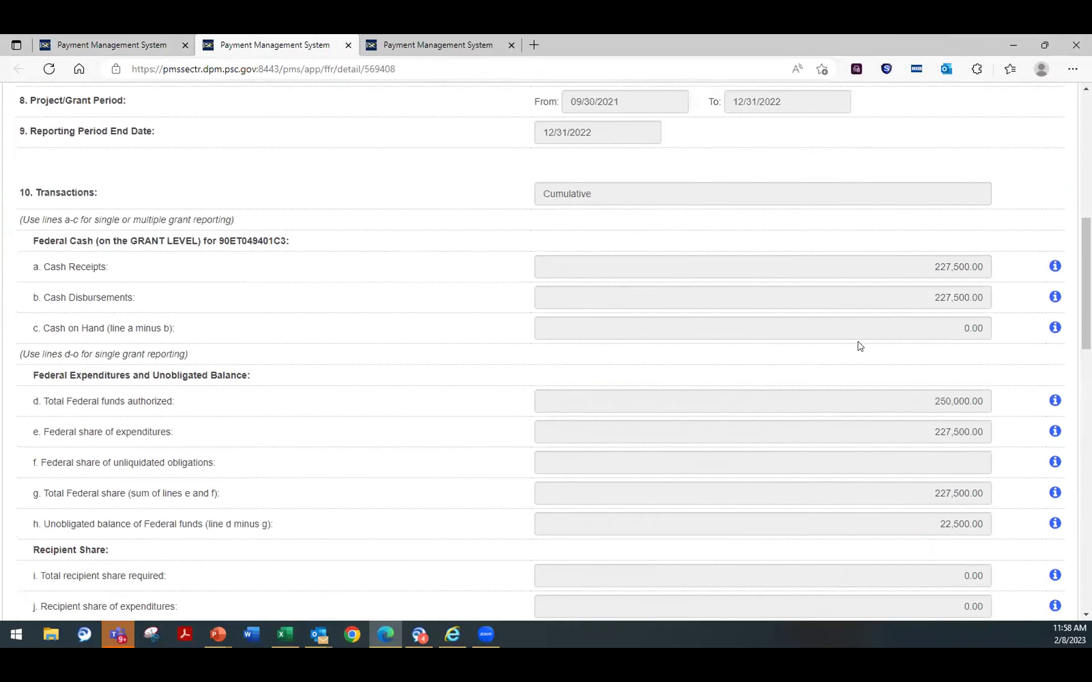
scroll(859, 341, "down", 8)
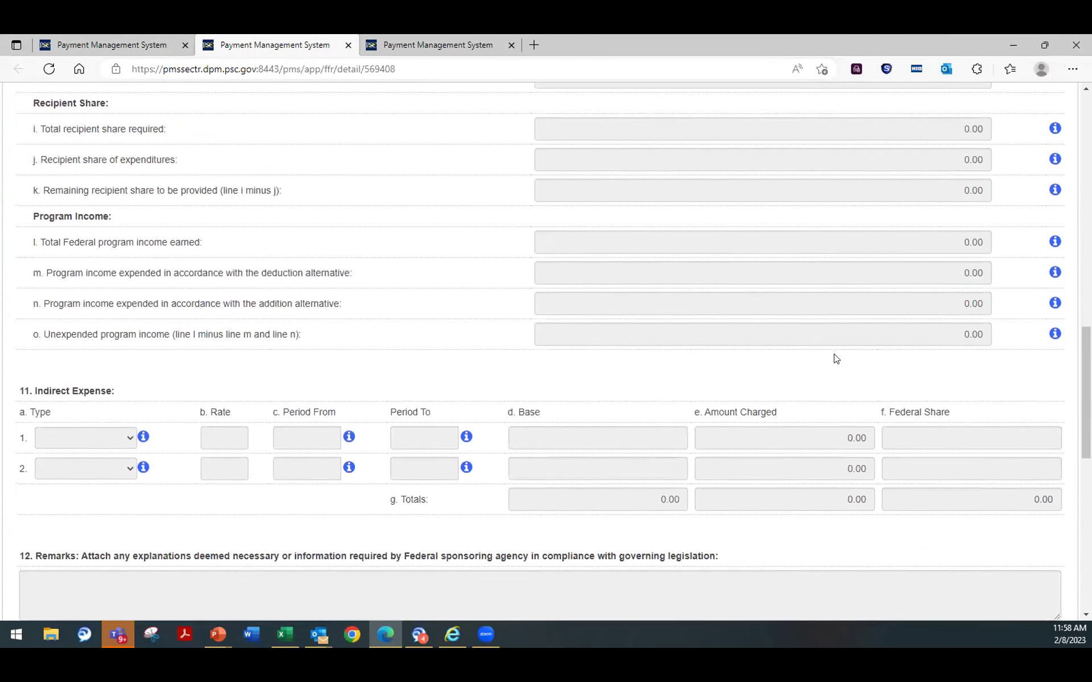
scroll(836, 358, "up", 3)
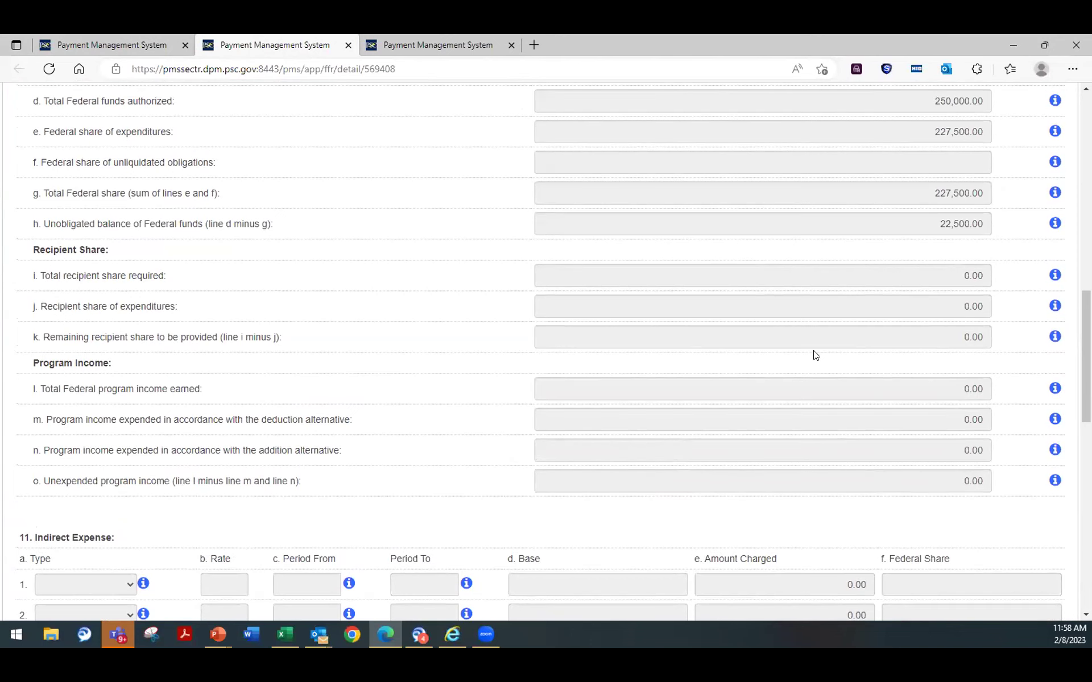
scroll(781, 374, "up", 4)
scroll(781, 373, "down", 8)
scroll(782, 373, "up", 1)
scroll(780, 371, "down", 1)
scroll(808, 399, "up", 1)
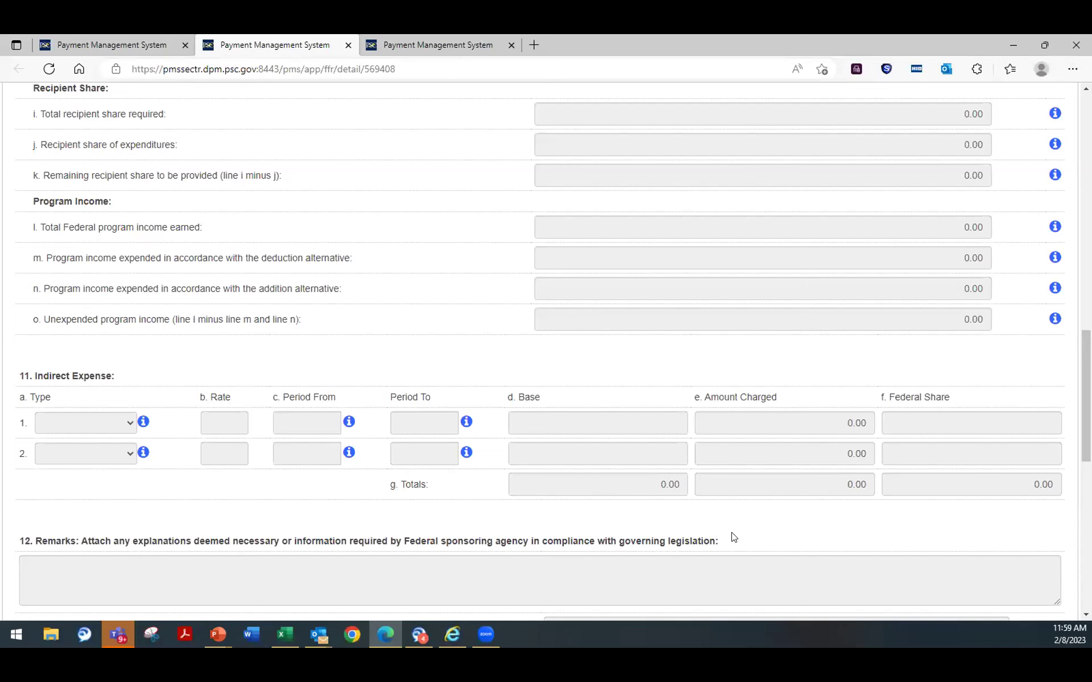
scroll(716, 534, "down", 1)
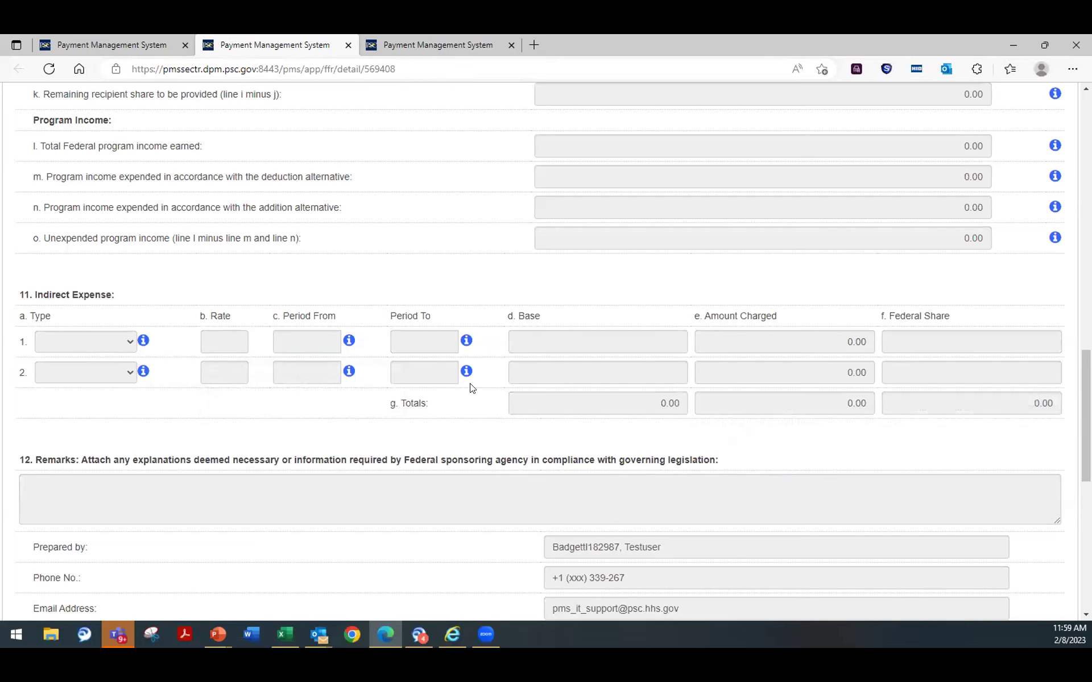
scroll(470, 398, "down", 9)
Step: Switch the 90ET049401C3 Final Federal Financial Report into edit mode
left_click(514, 562)
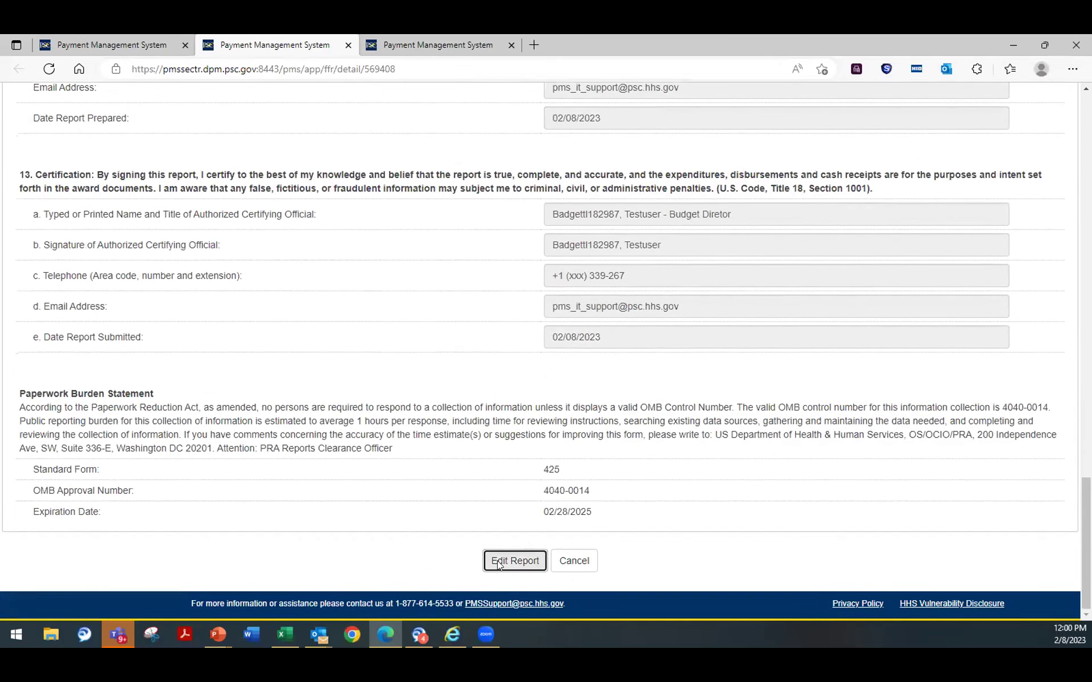
scroll(399, 412, "down", 20)
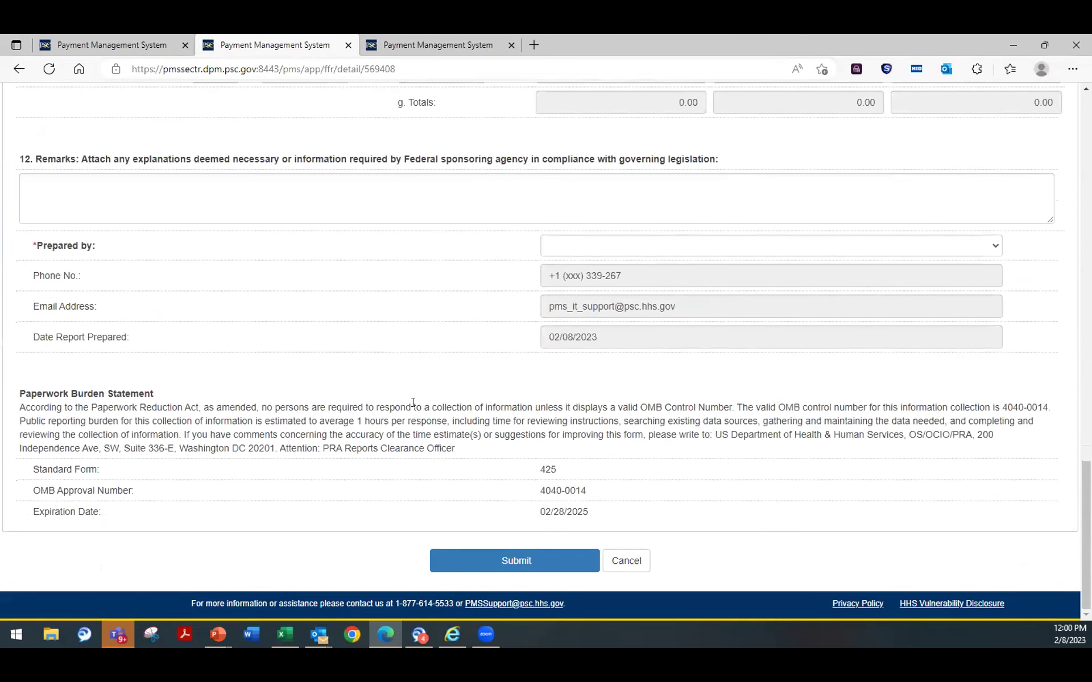
scroll(414, 401, "up", 6)
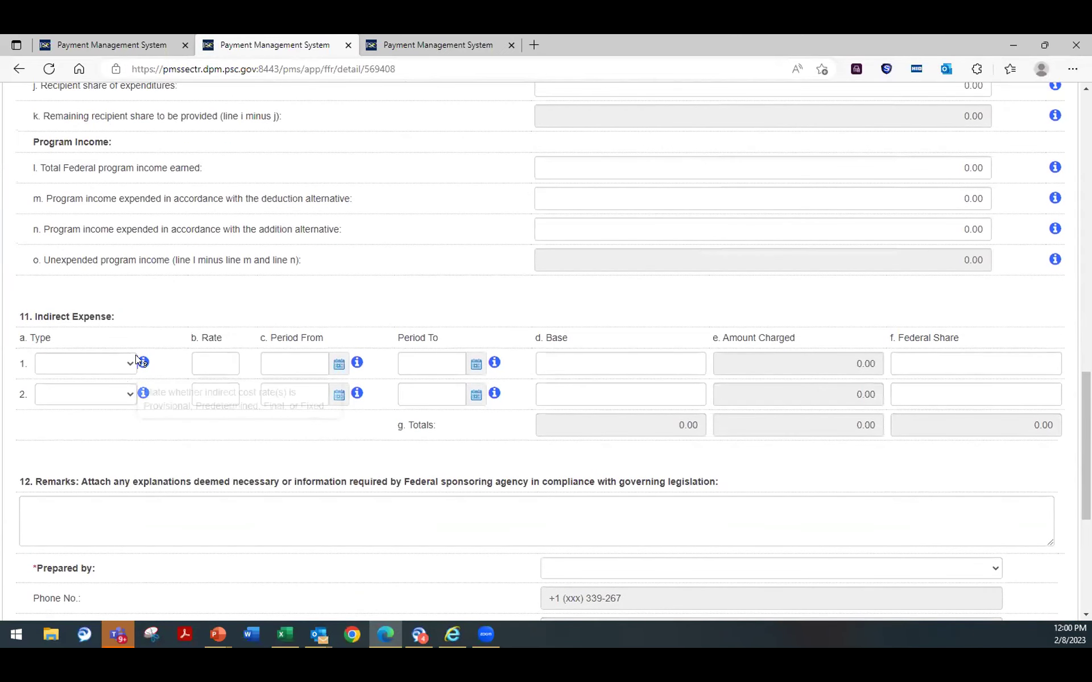
Step: View the row 1 Indirect Expense Type options twice, leaving the type blank
left_click(128, 364)
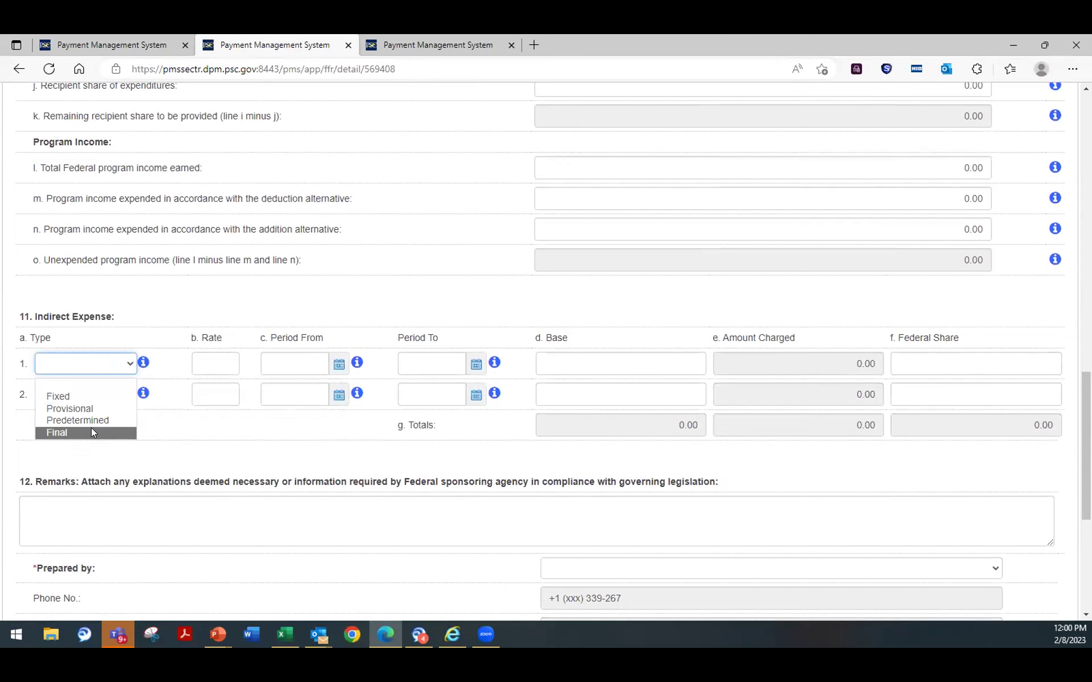
left_click(100, 313)
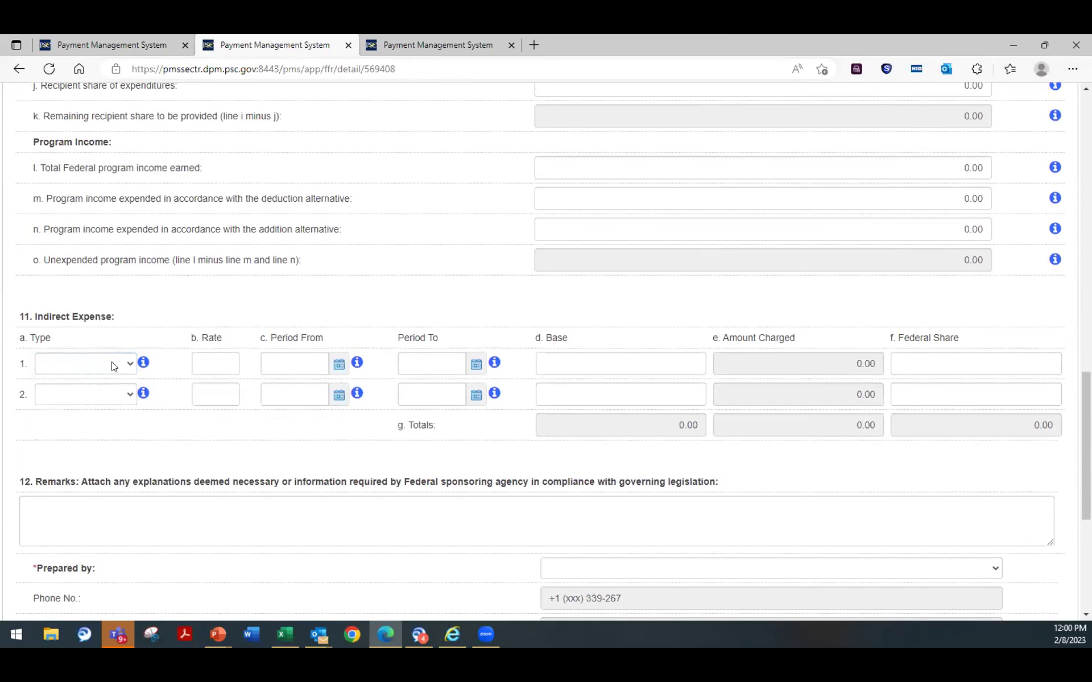
left_click(110, 364)
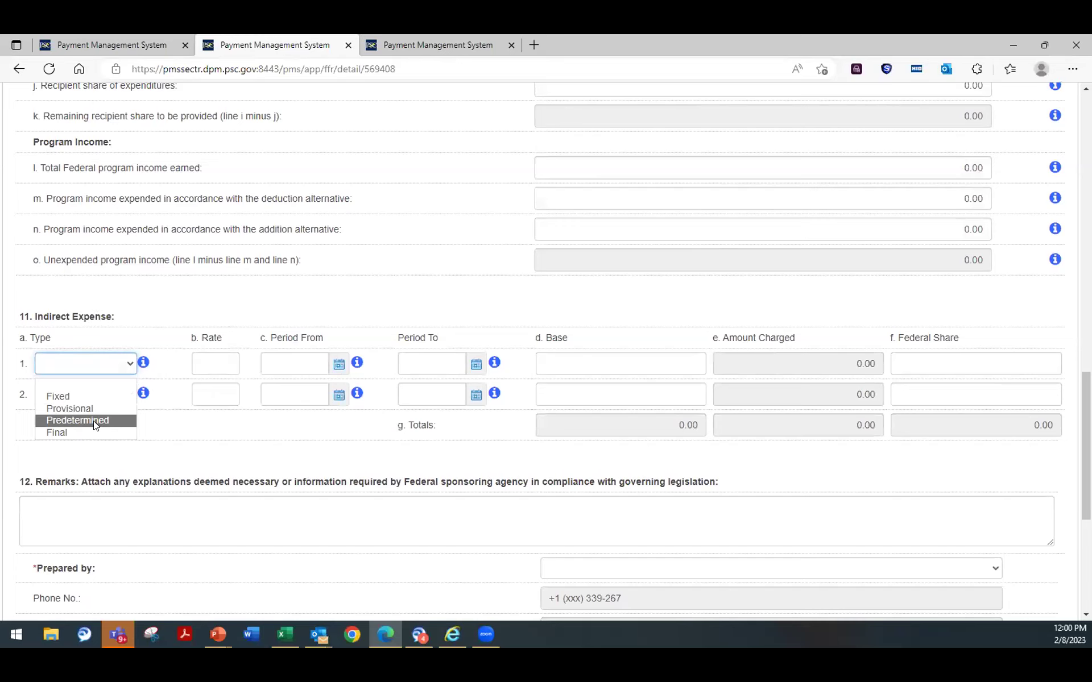
left_click(74, 385)
left_click(172, 254)
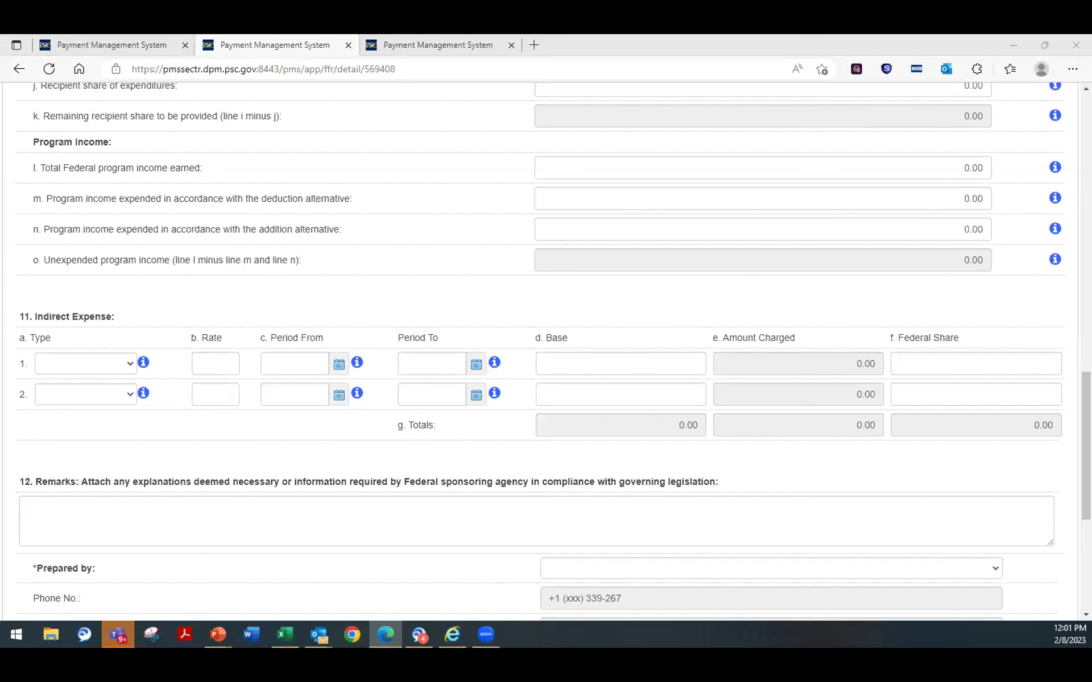
scroll(442, 485, "up", 15)
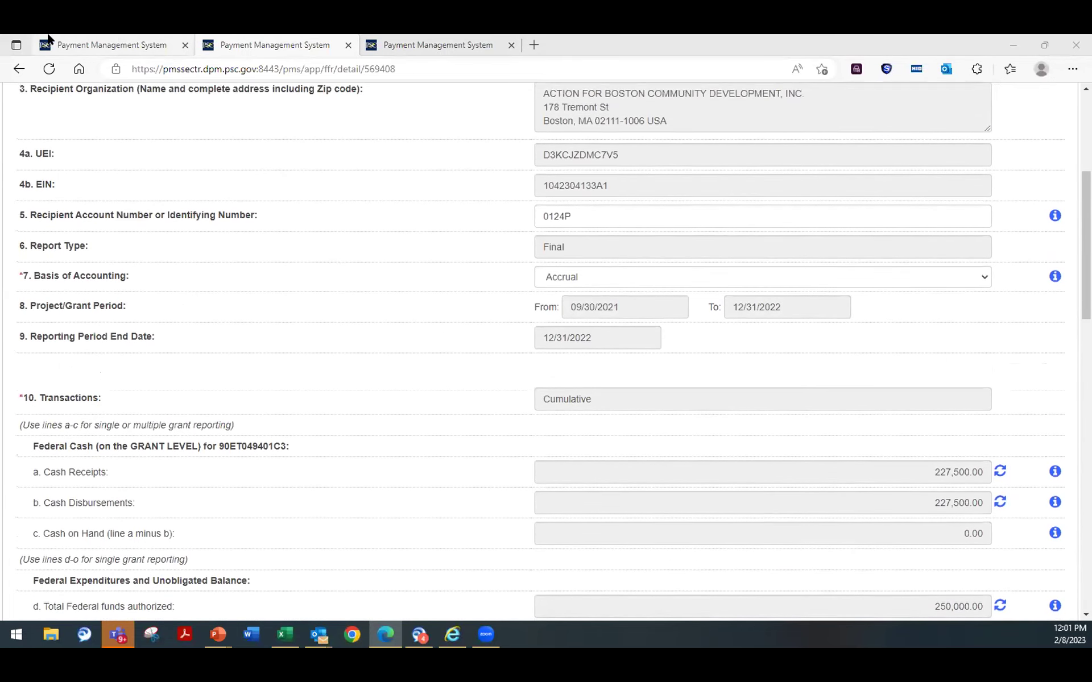
Step: Return to the first tab's FFR search results for payee 0124P and scroll the table
left_click(48, 38)
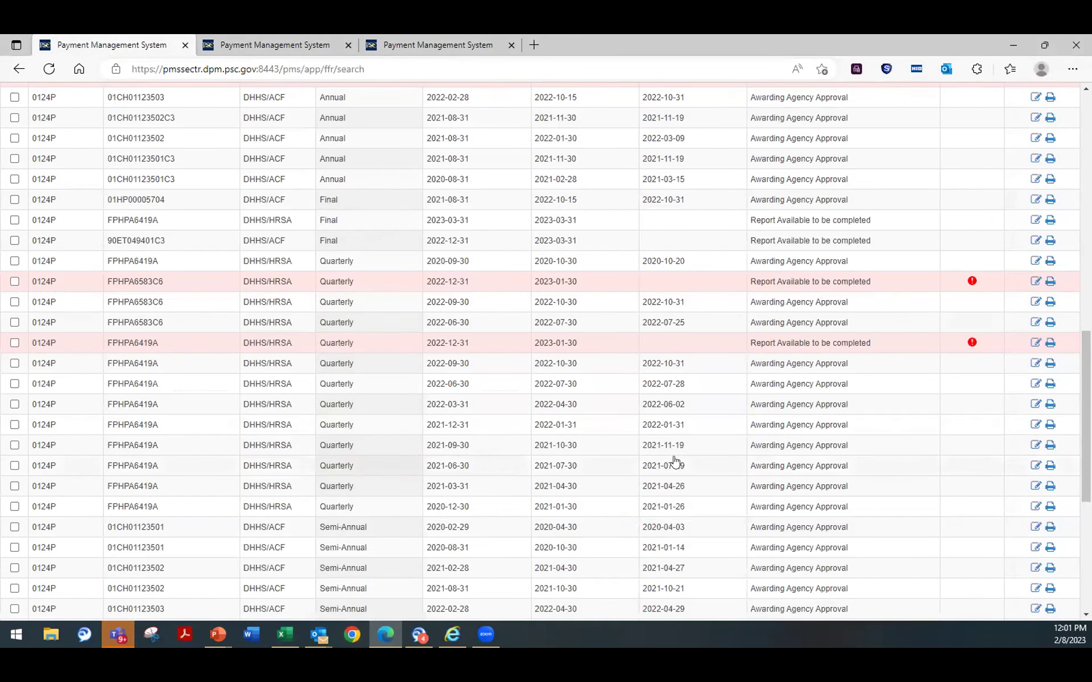
scroll(675, 462, "down", 3)
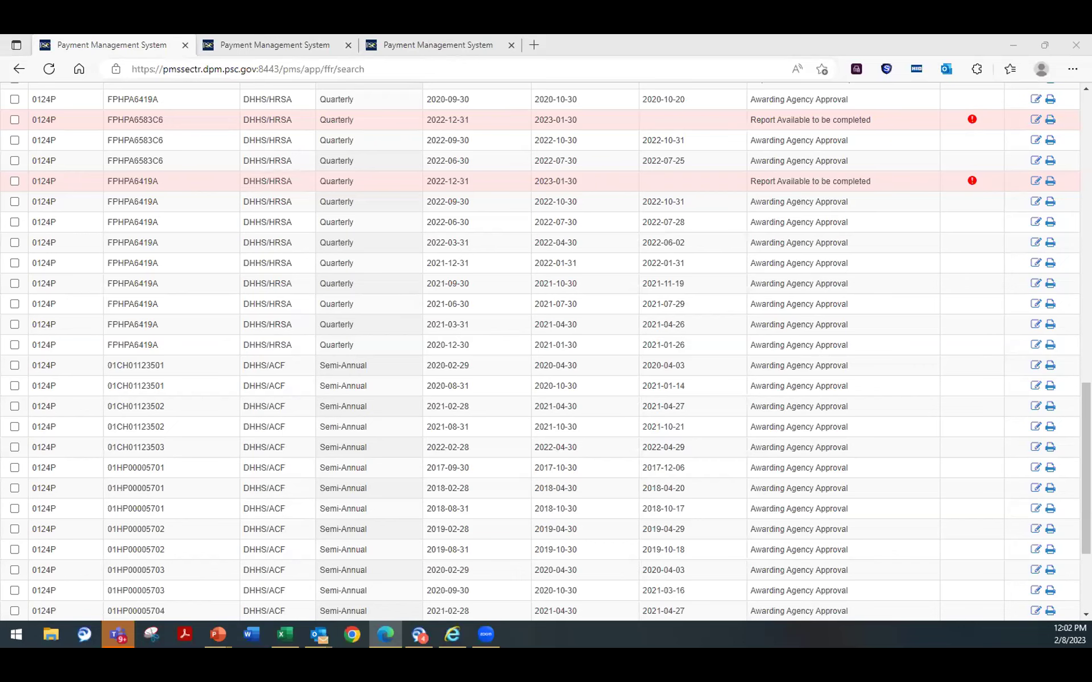
Step: Look at the user access request tab, then scroll the editable financial report tab
left_click(398, 45)
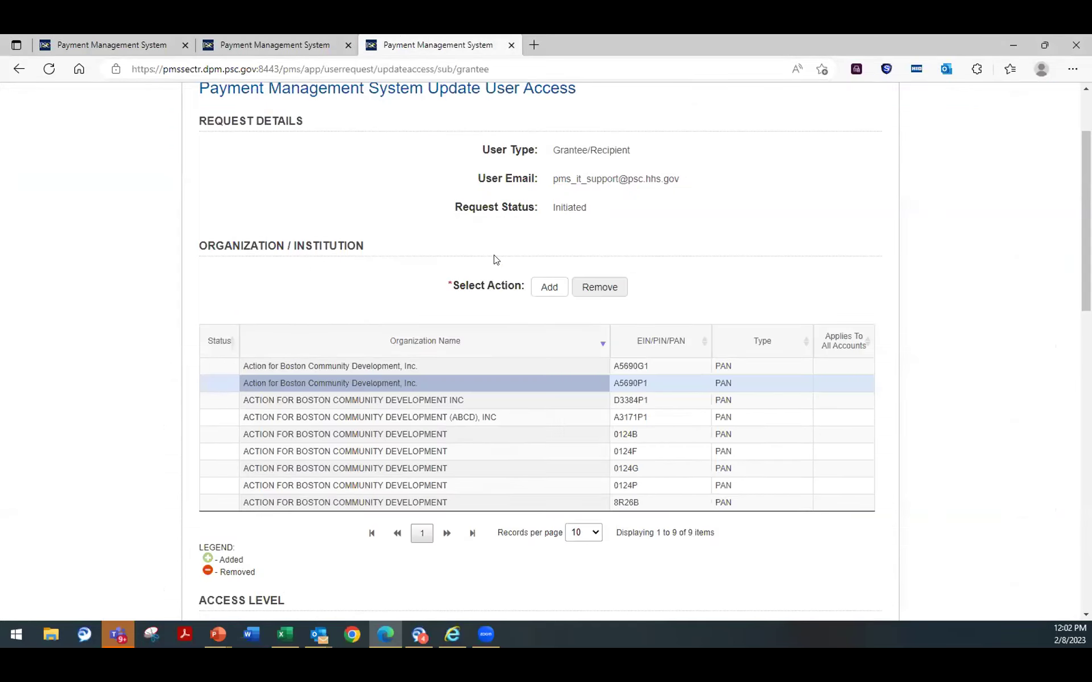
left_click(286, 40)
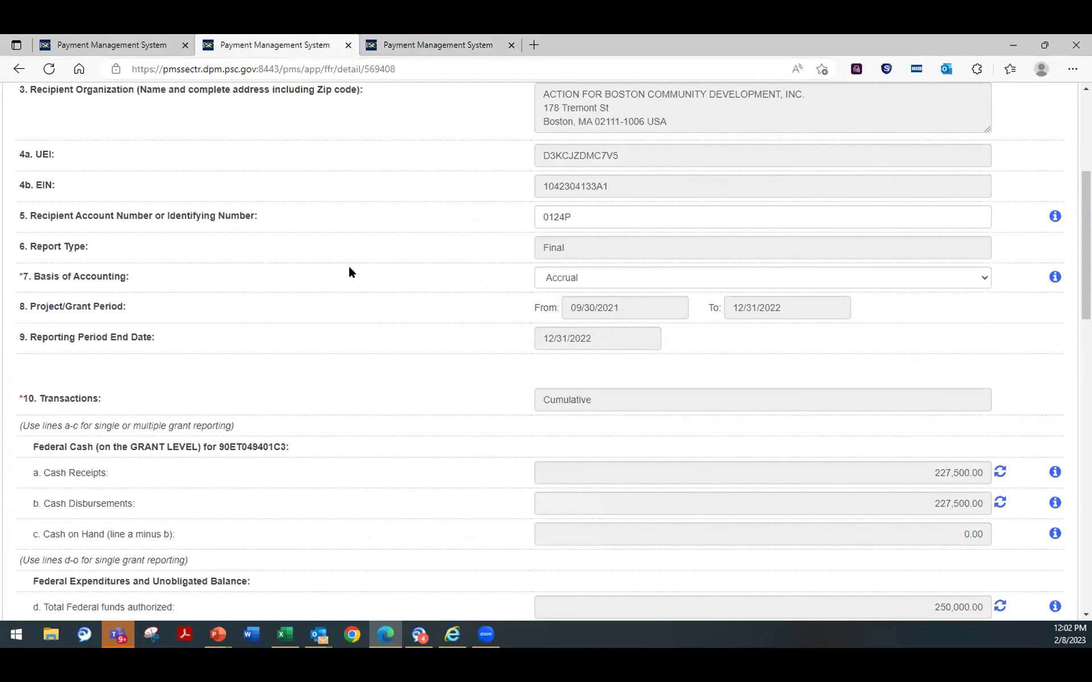
scroll(344, 273, "down", 7)
scroll(343, 274, "down", 3)
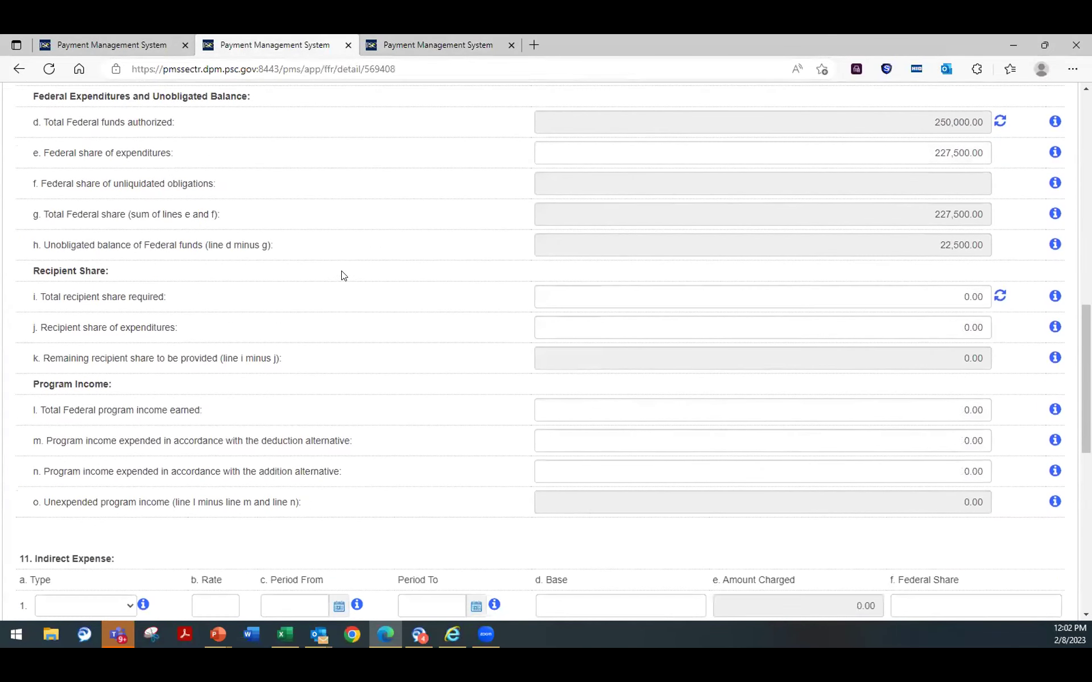
scroll(340, 272, "up", 11)
scroll(336, 268, "down", 6)
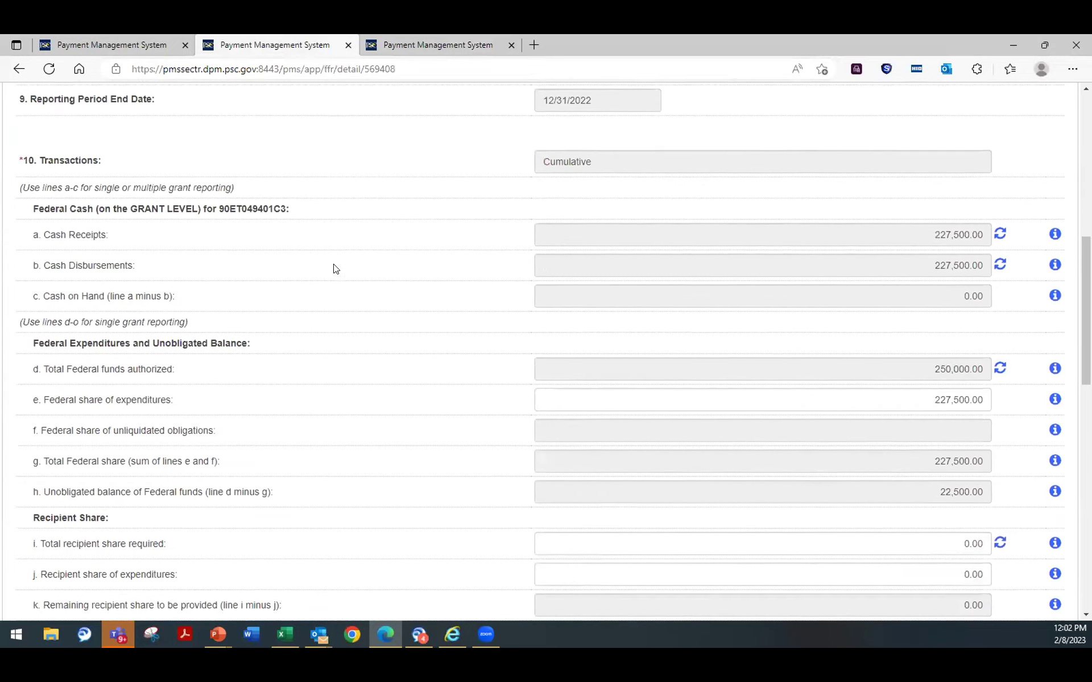
Step: Return to the FFR search results and scroll up to the criteria above 54 results
left_click(113, 40)
scroll(438, 358, "up", 12)
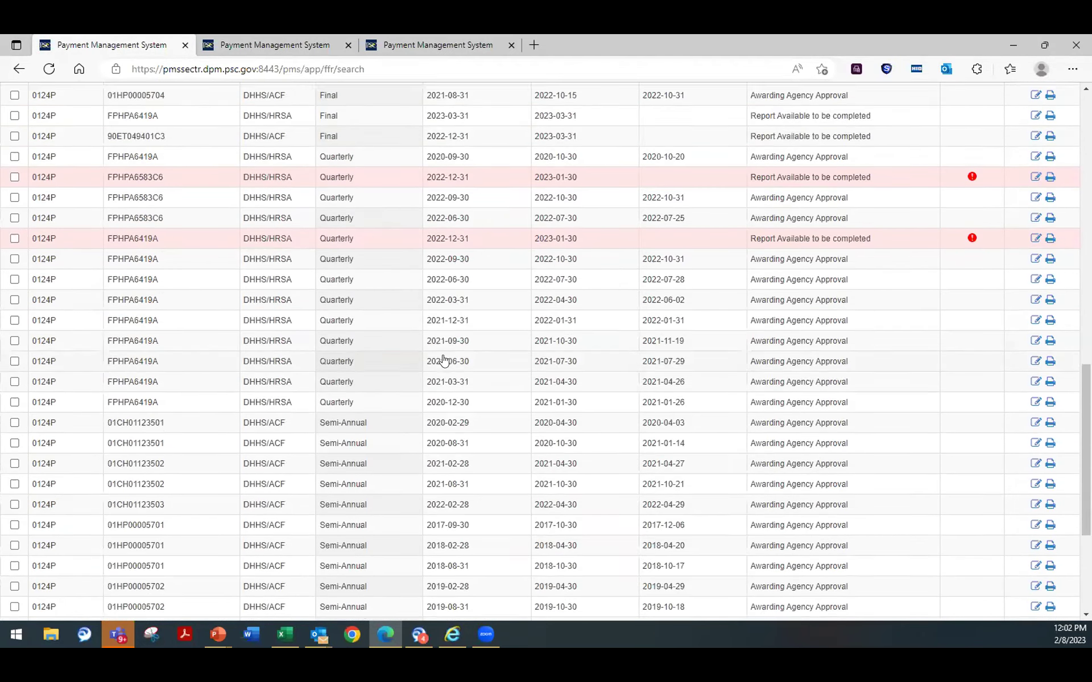
scroll(417, 356, "down", 3)
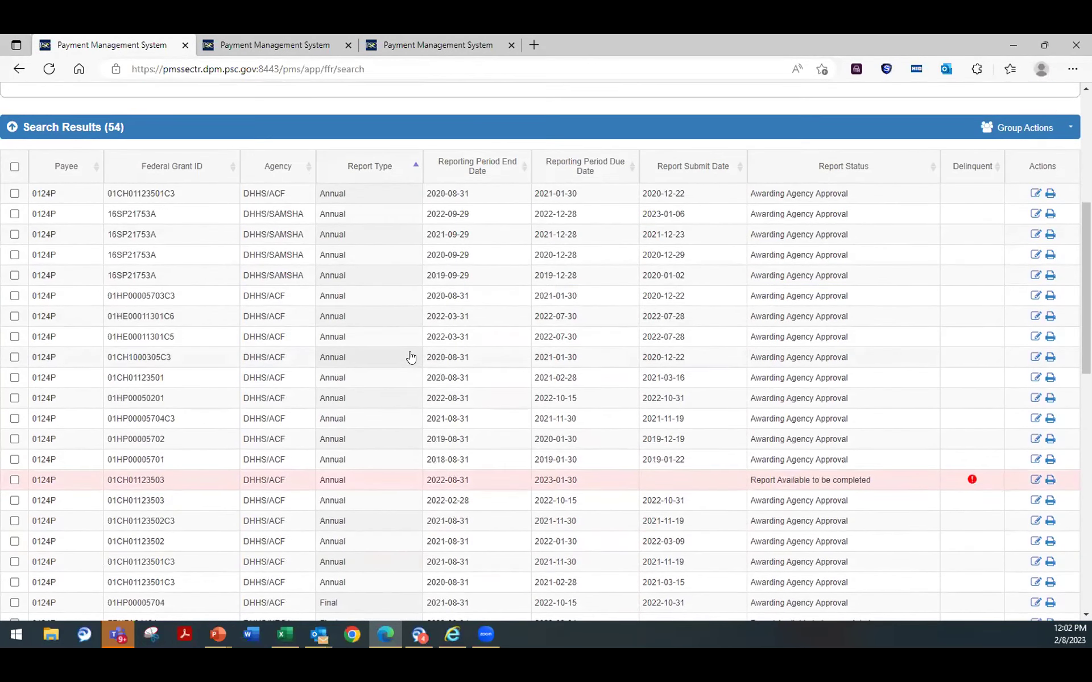
scroll(411, 353, "up", 6)
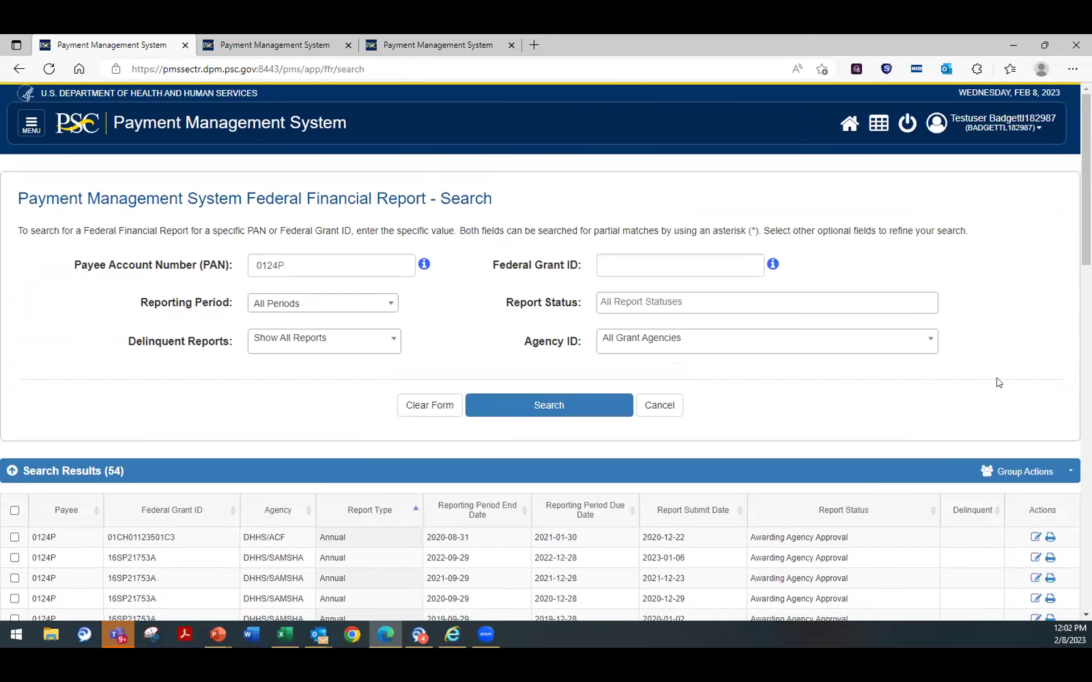
Step: Browse the PMS menu's Federal Financial Reporting options, then show the Payment submenu
left_click(32, 123)
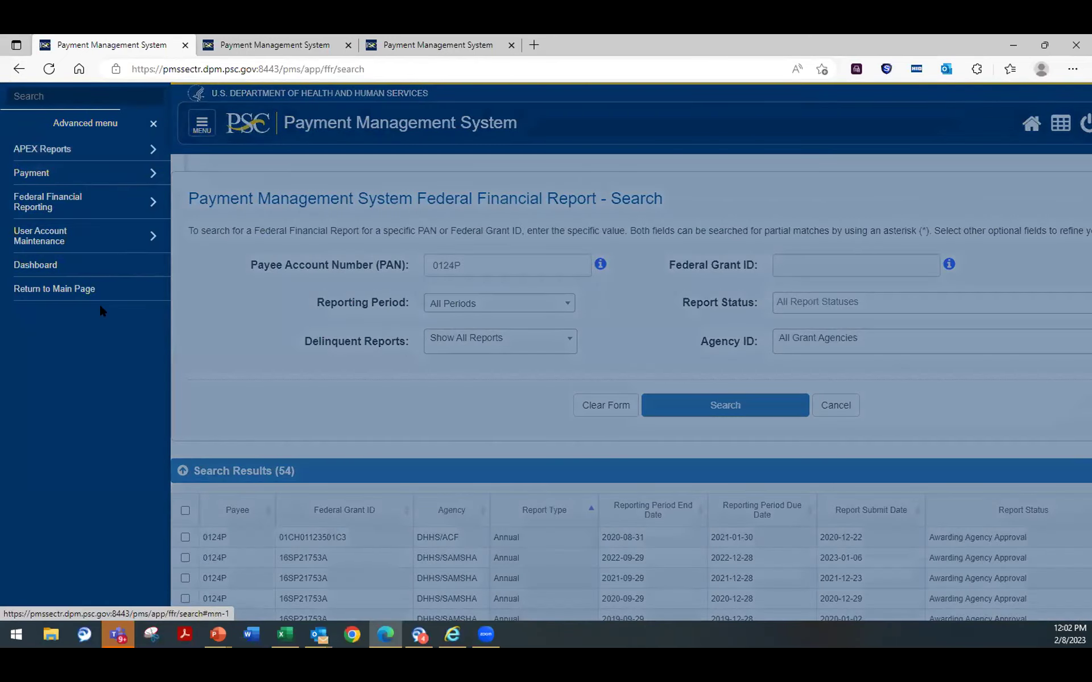
left_click(59, 204)
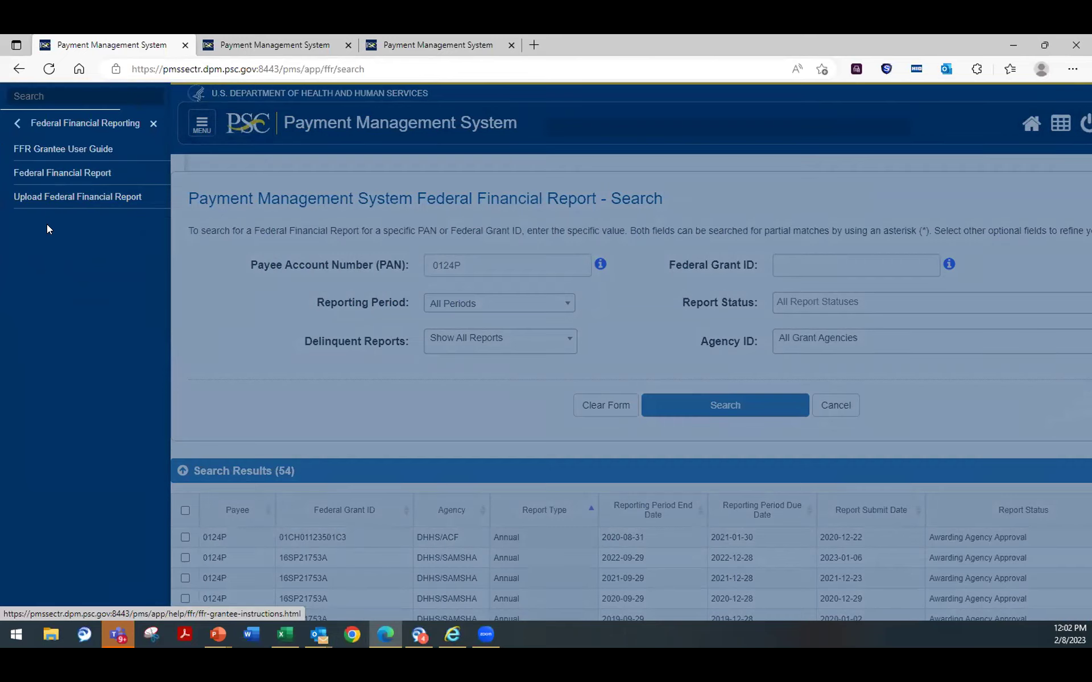
left_click(11, 126)
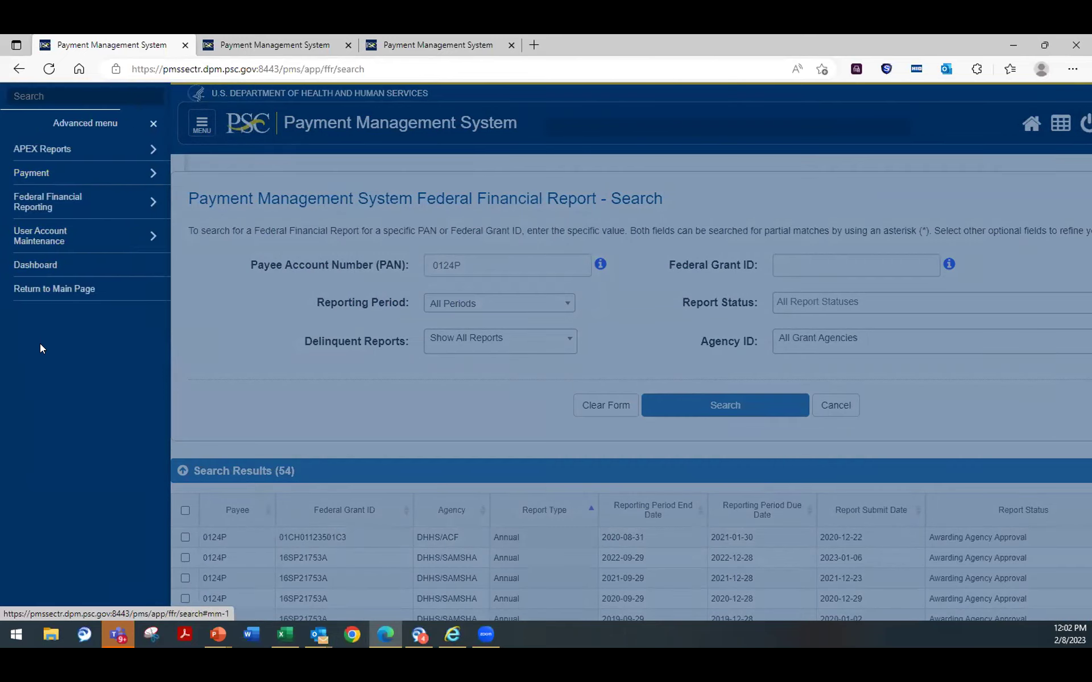
left_click(42, 173)
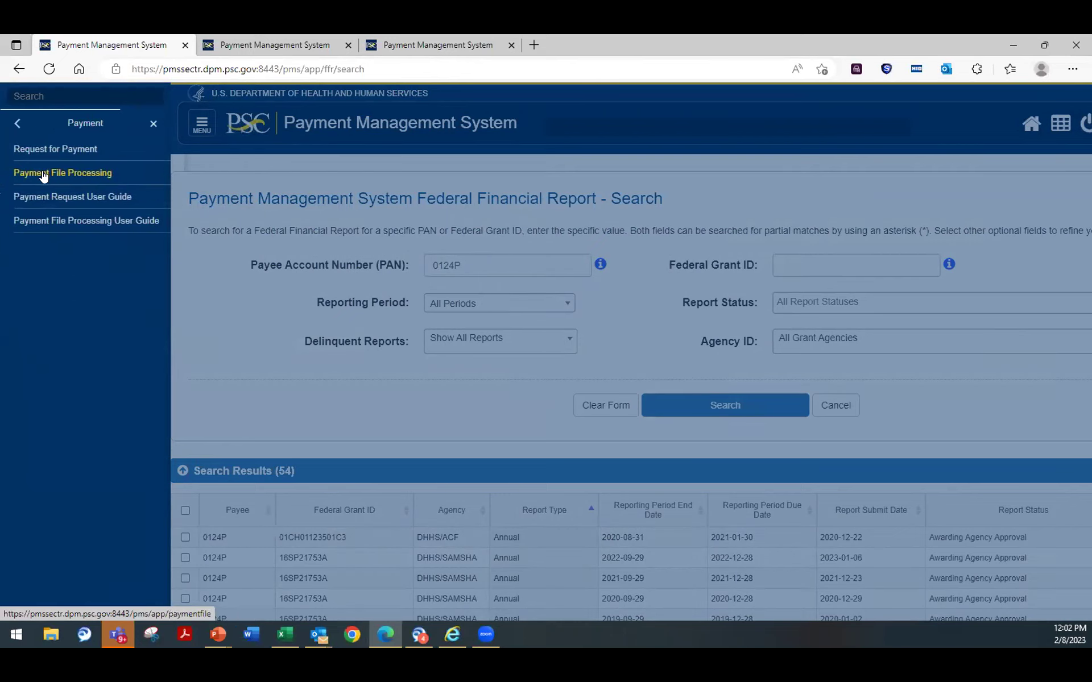